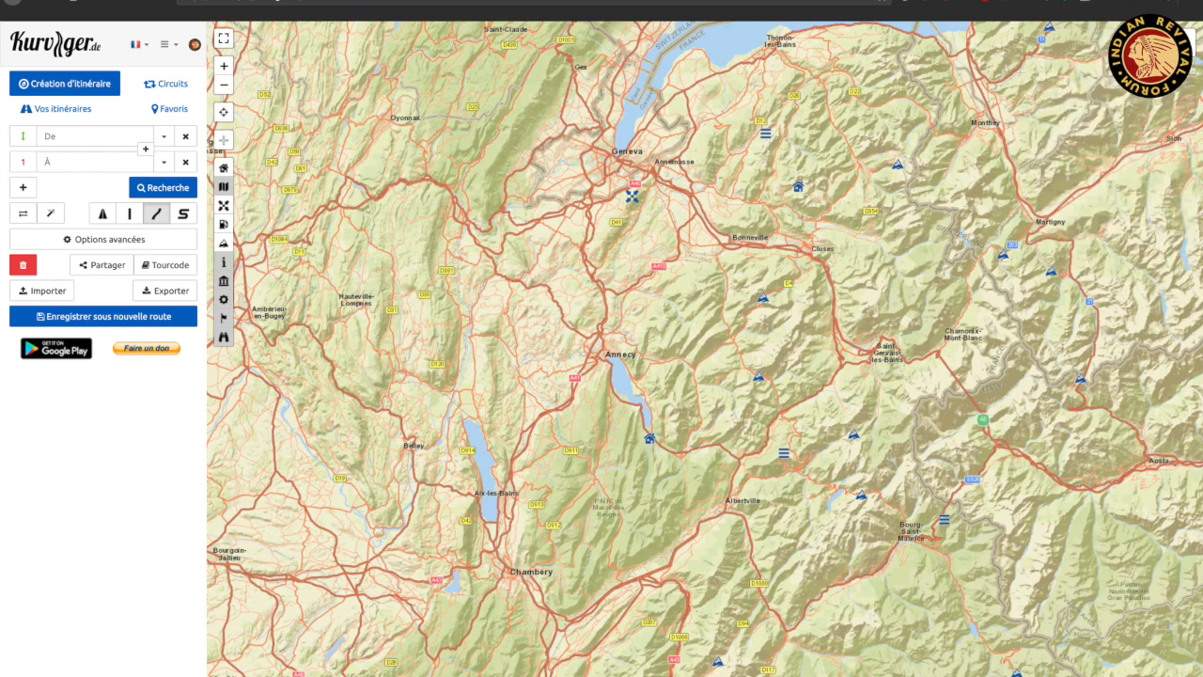
- Switch the map background to a different base layer with shaded relief
mouse_move(1177, 51)
left_click(1046, 57)
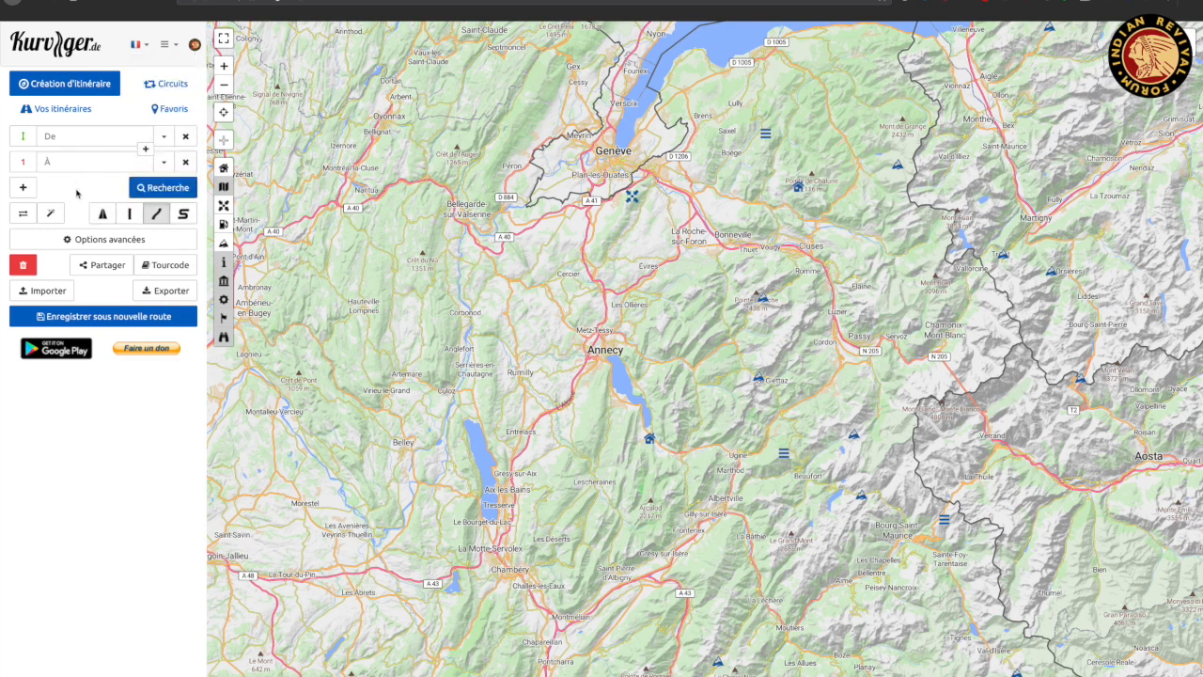
- Try the fastest routing profile with toll roads avoided, and restore the winding profile with toll roads allowed
left_click(91, 240)
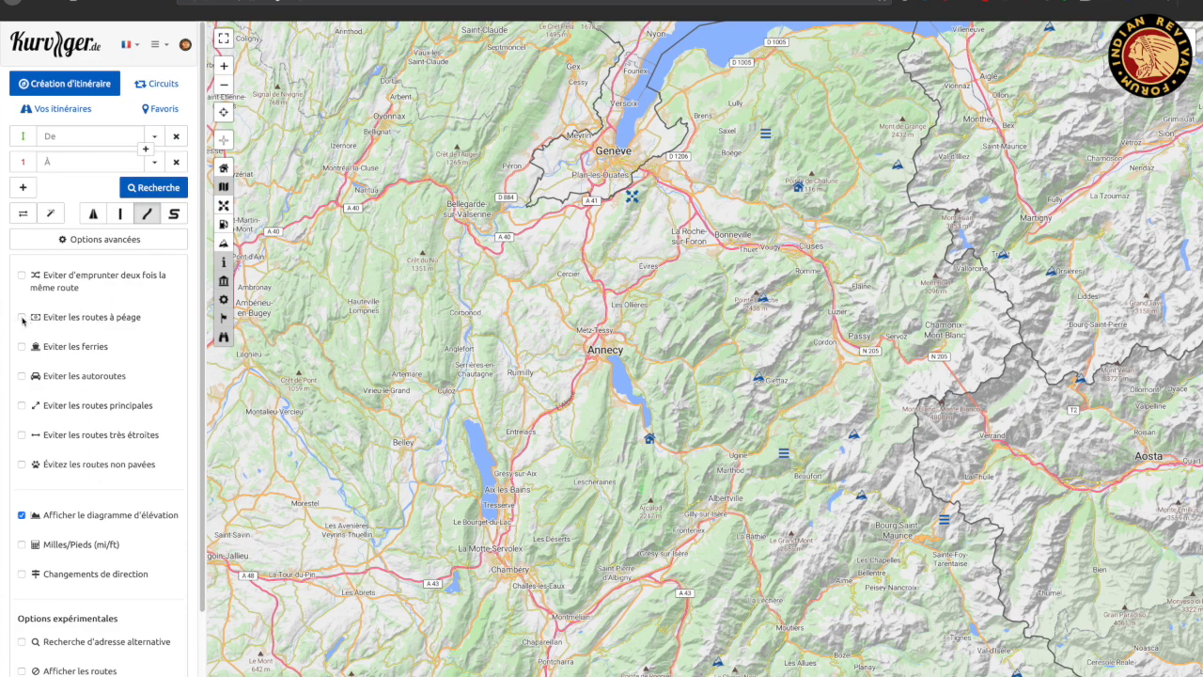
left_click(92, 214)
left_click(22, 318)
left_click(21, 319)
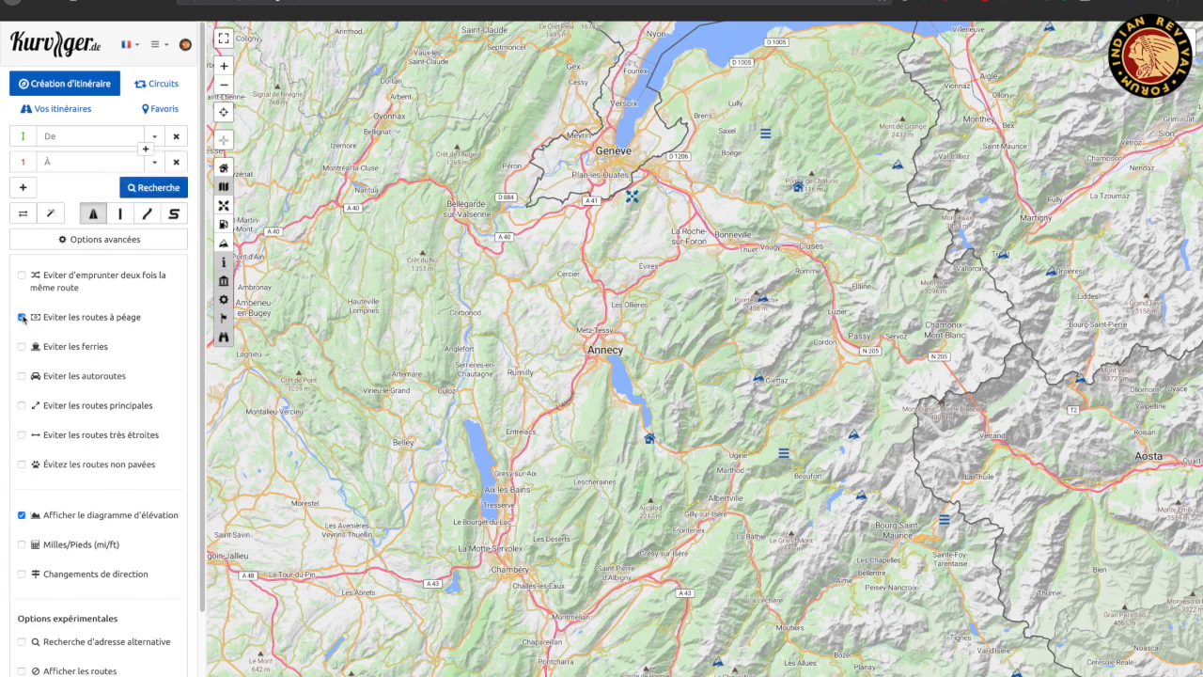
left_click(148, 217)
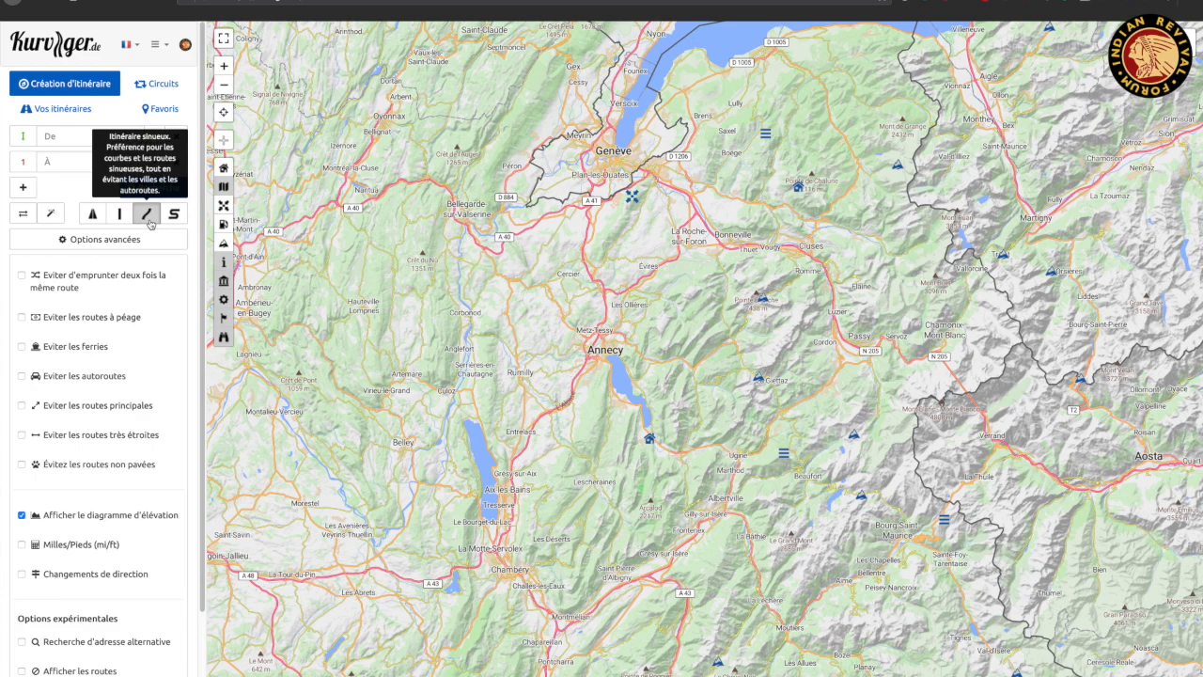
- Set the advanced routing options to avoid unpaved roads
left_click(112, 240)
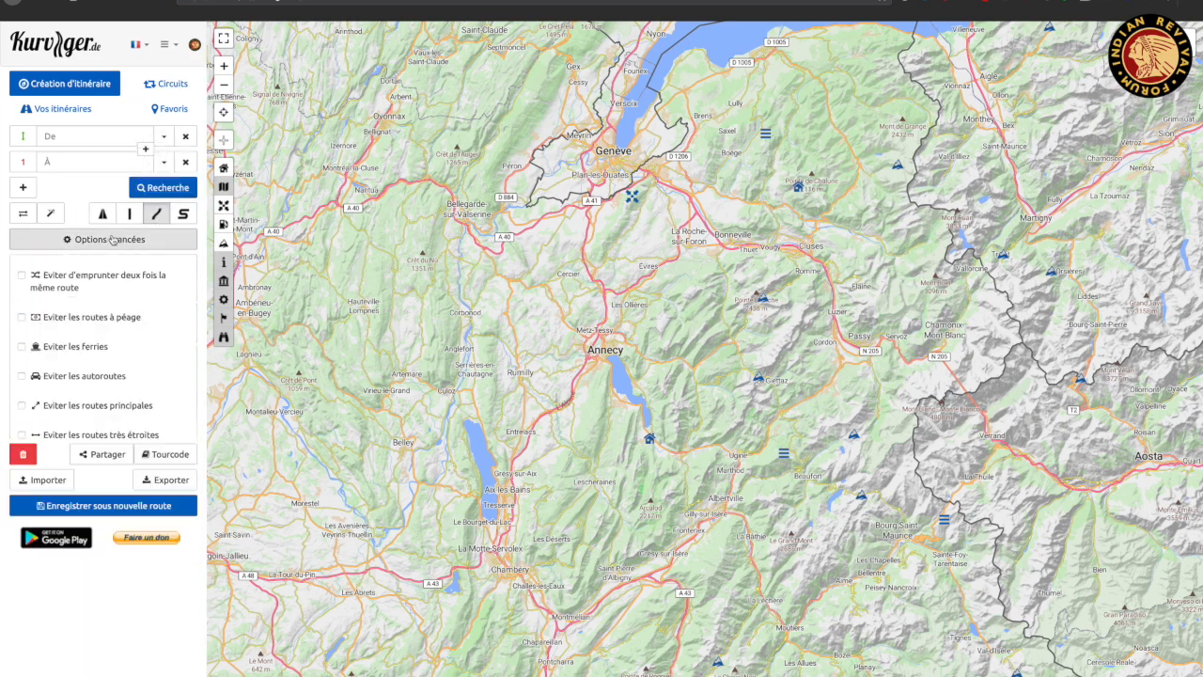
left_click(21, 464)
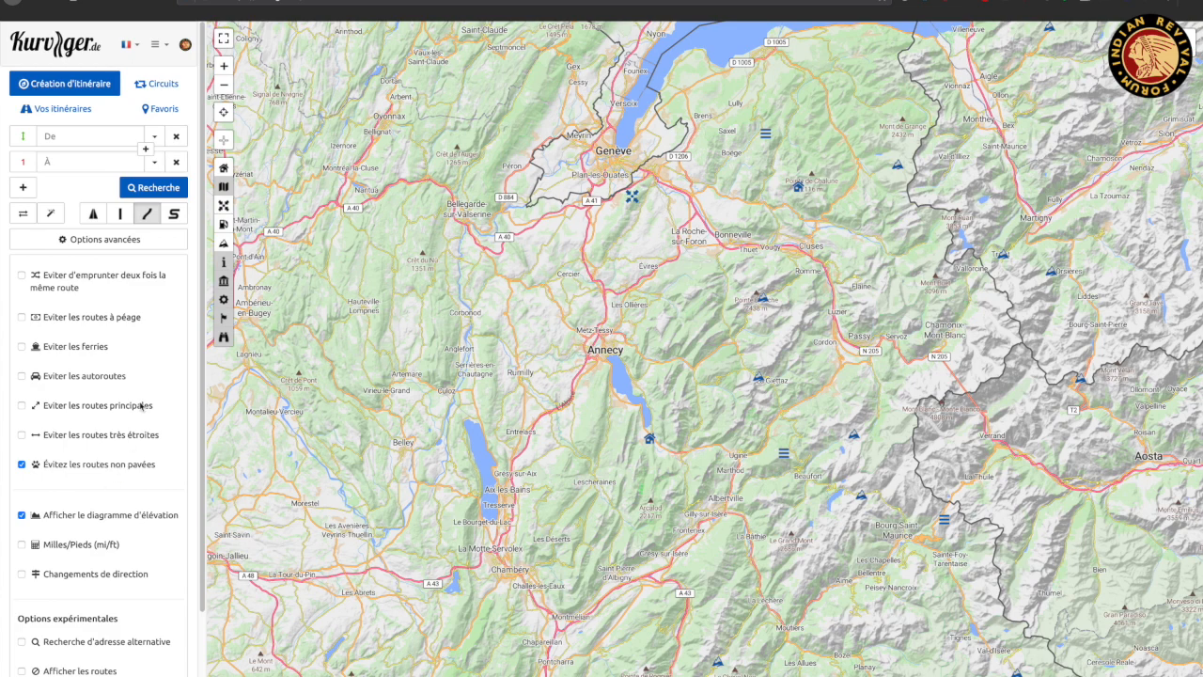
left_click(104, 238)
- Create a route starting in Annecy, Auvergne-Rhône-Alpes, and ending in Chamonix-Mont-Blanc
left_click(112, 137)
type("annecy")
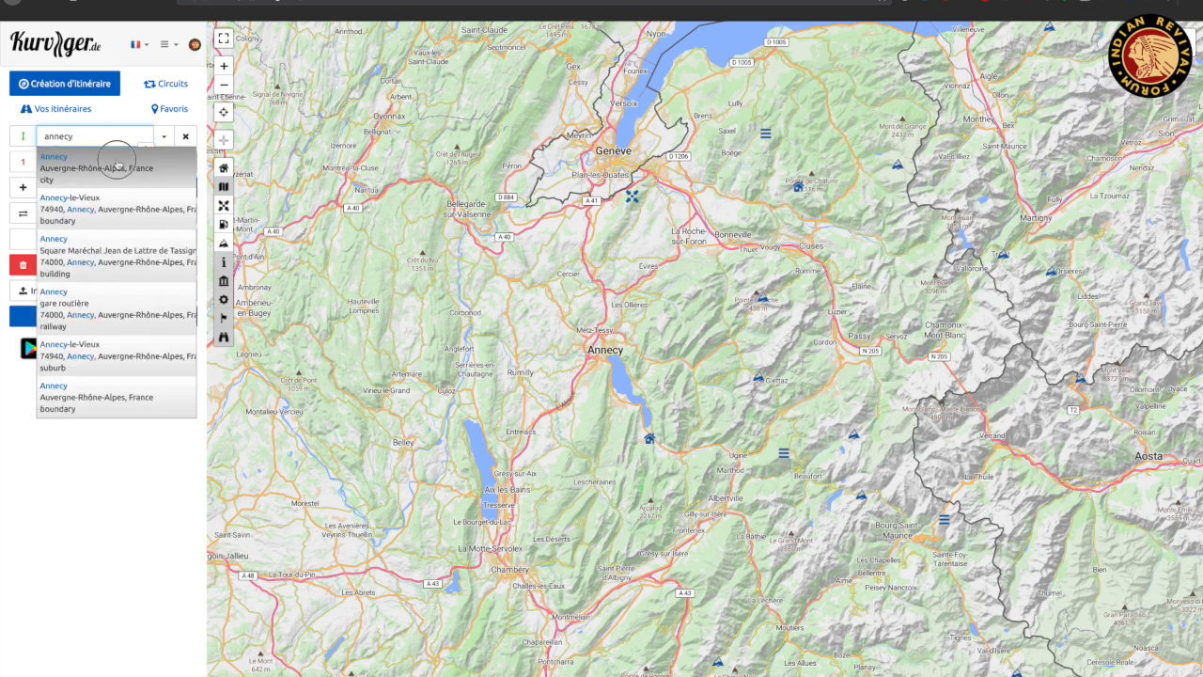
left_click(102, 160)
left_click(102, 160)
type("chamonix")
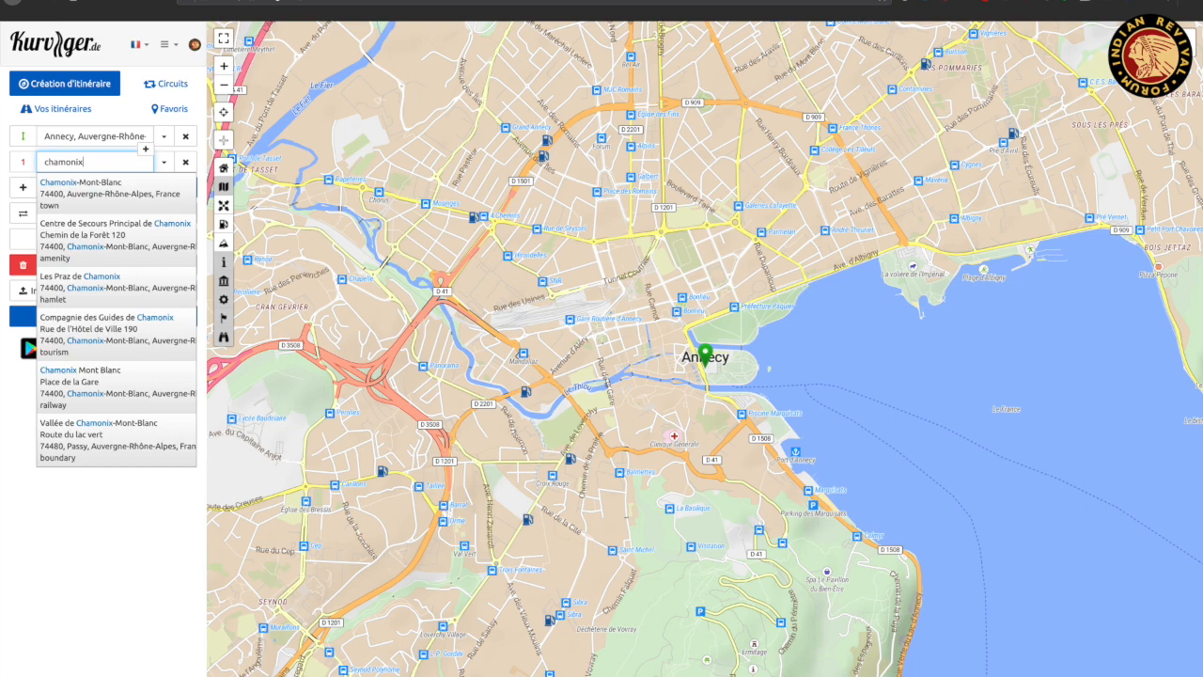
left_click(84, 194)
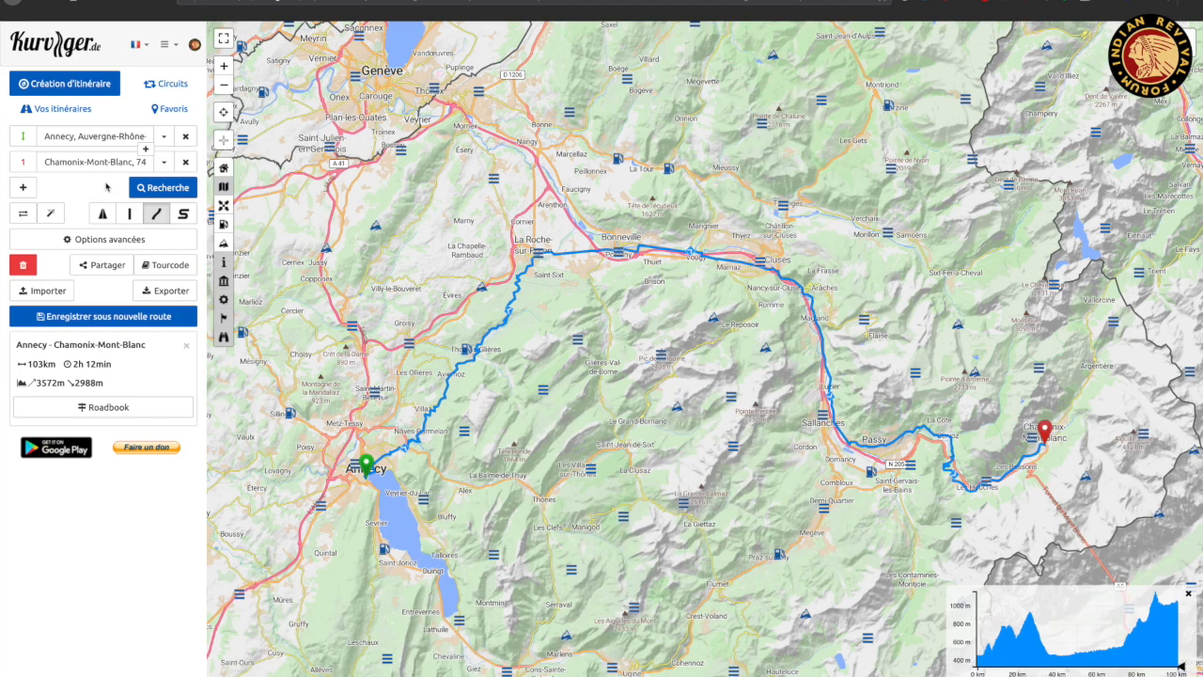
- Compare the Annecy–Chamonix route under the fastest, straighter, winding and extra-winding profiles, finishing on the winding profile
left_click(103, 214)
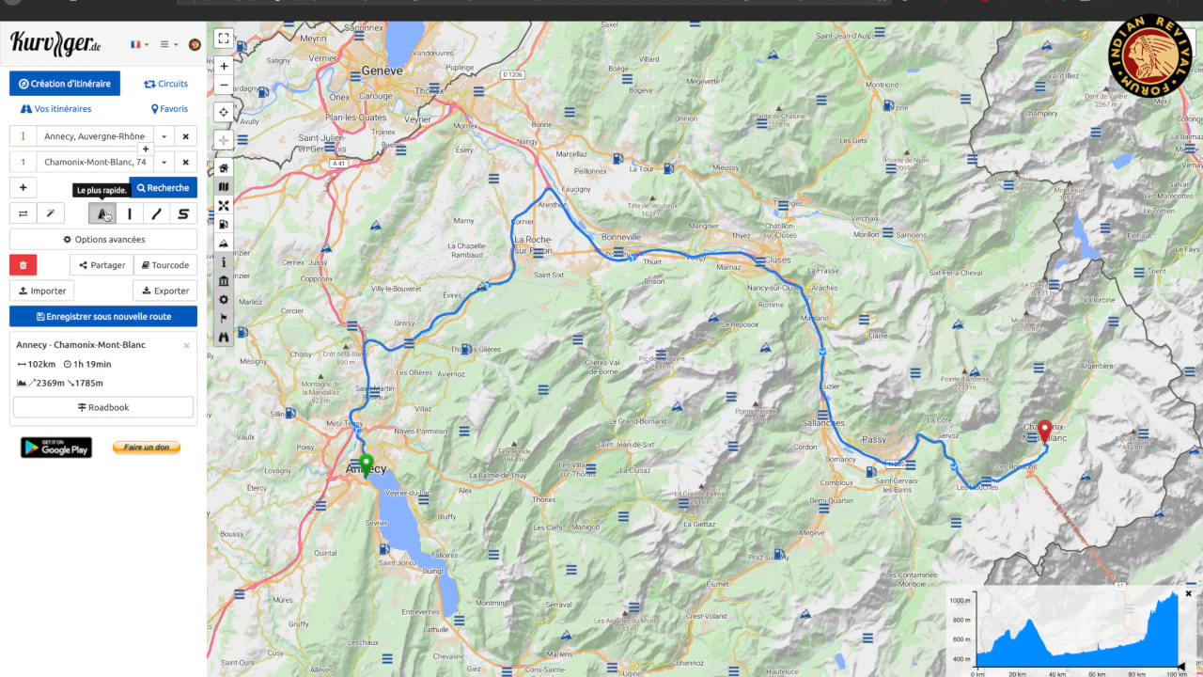
left_click(132, 214)
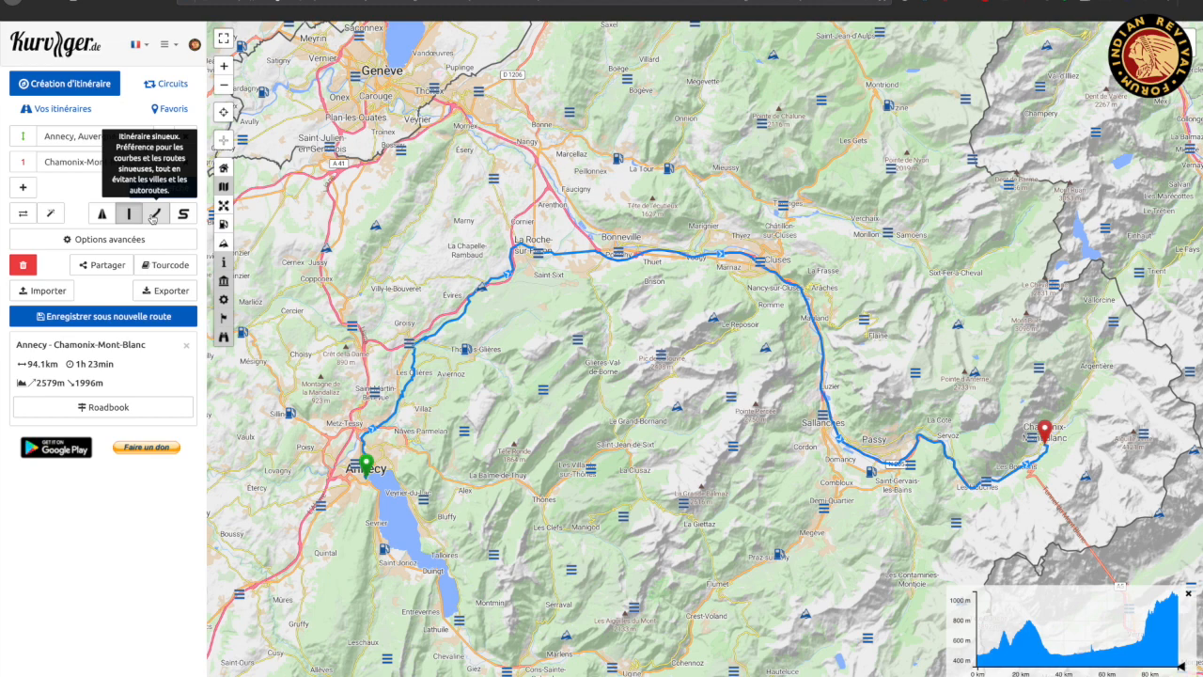
left_click(153, 217)
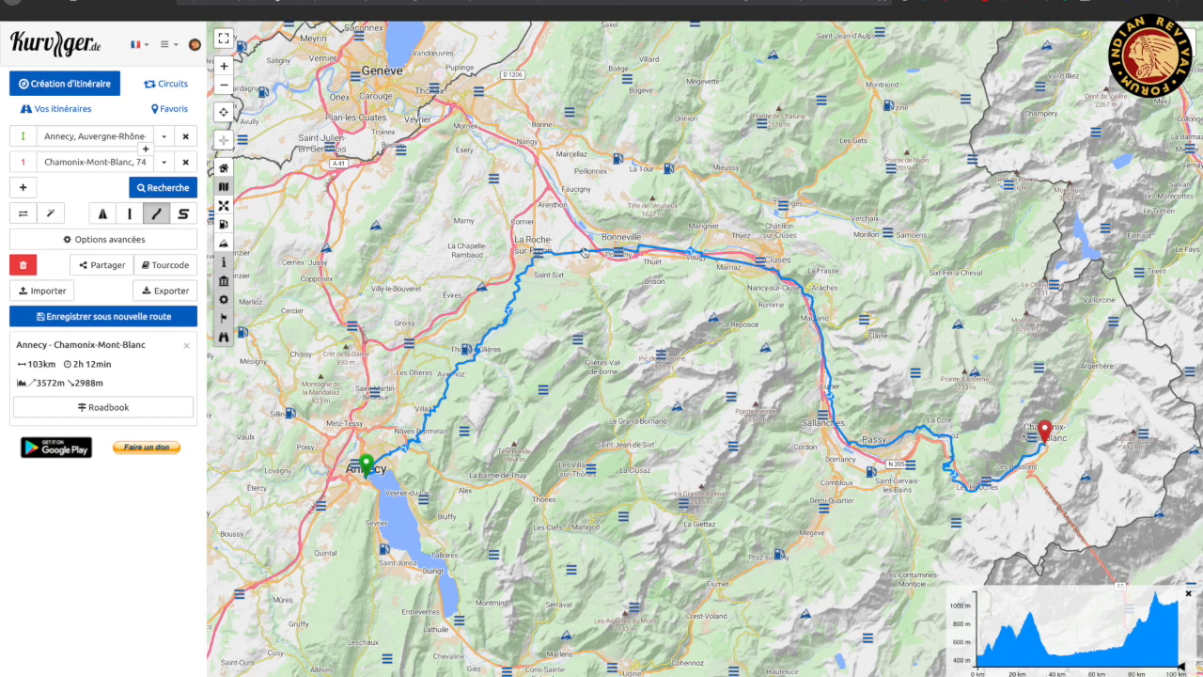
left_click(185, 214)
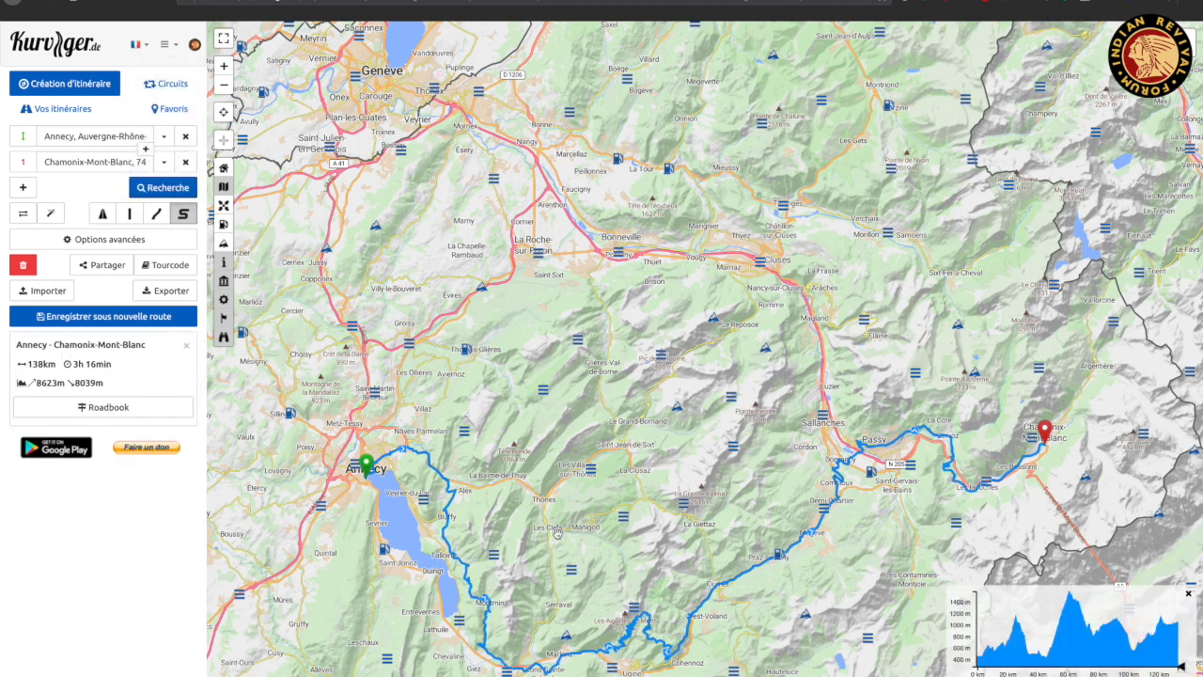
left_click(156, 214)
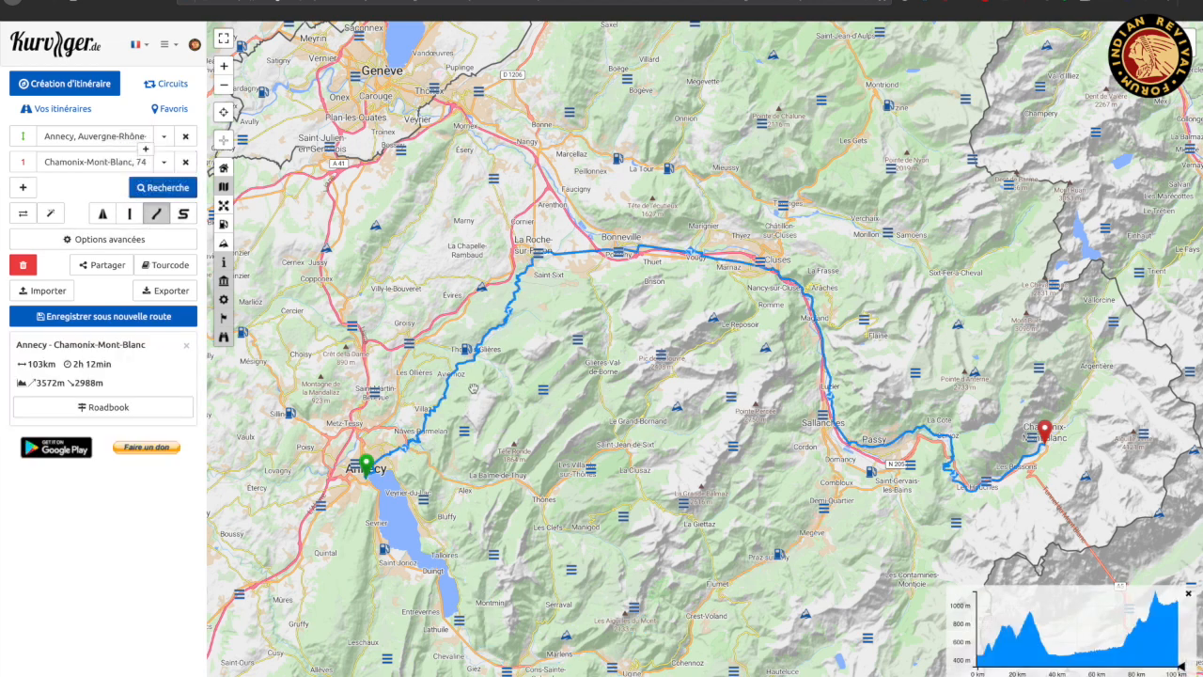
- Add a via point to the route west of Bonneville and move it south to near Le Grand-Bornand
scroll(409, 420, "up", 5)
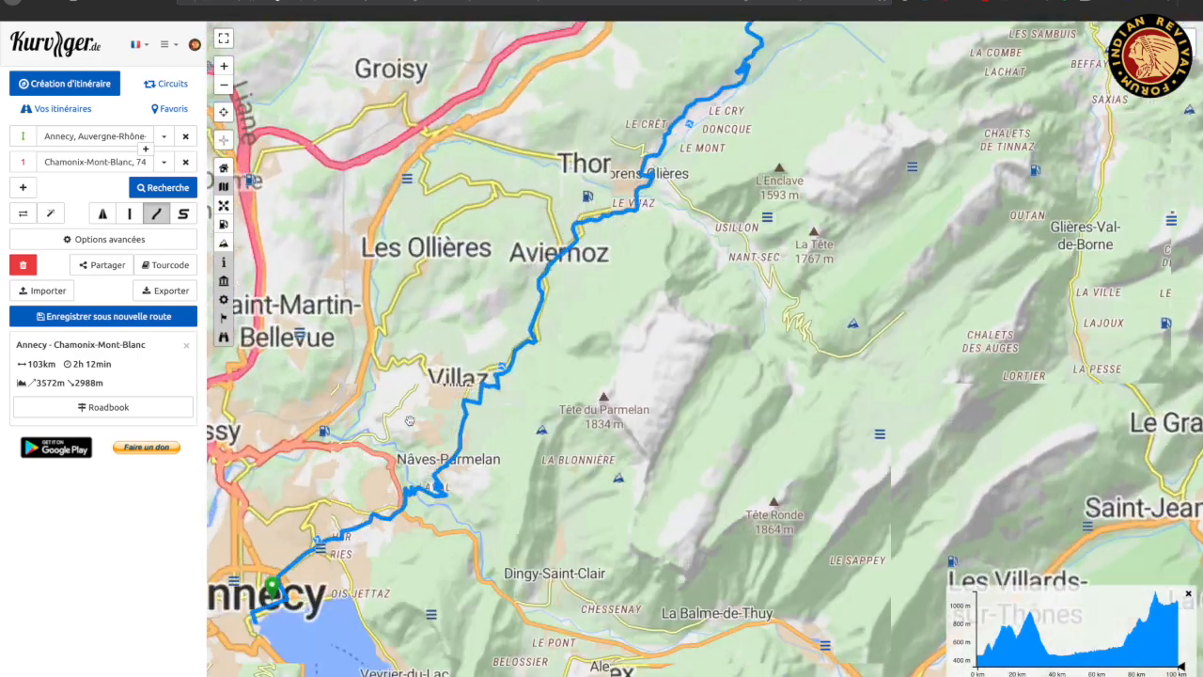
scroll(409, 420, "down", 3)
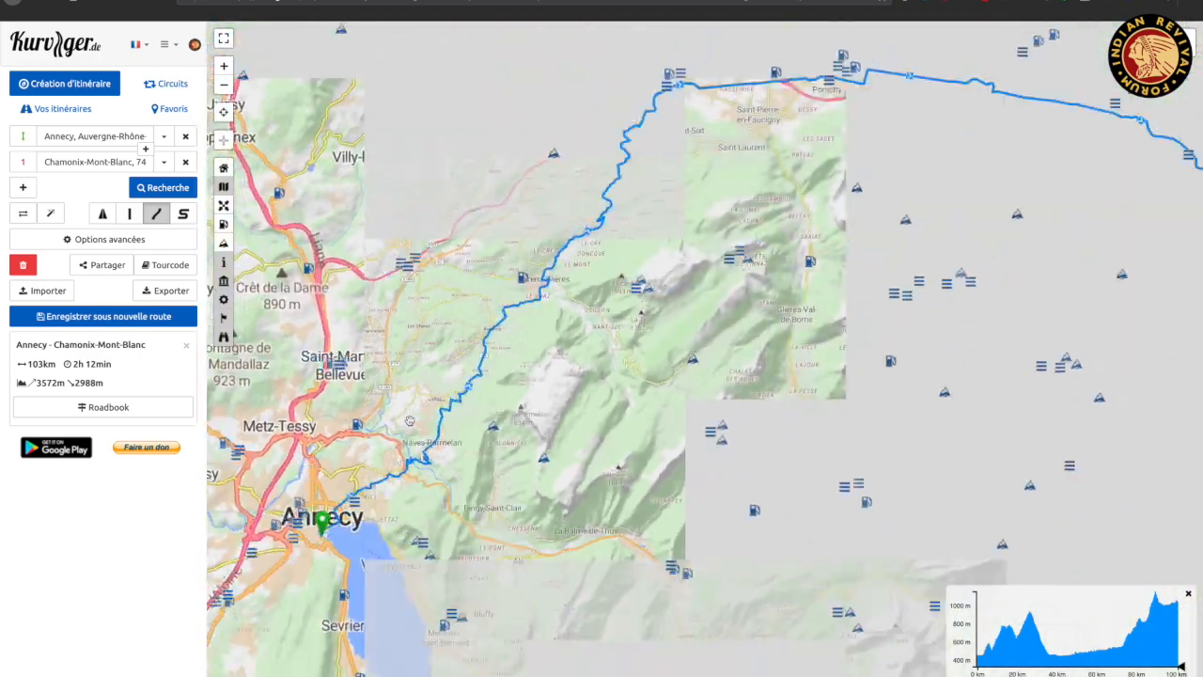
scroll(369, 371, "up", 2)
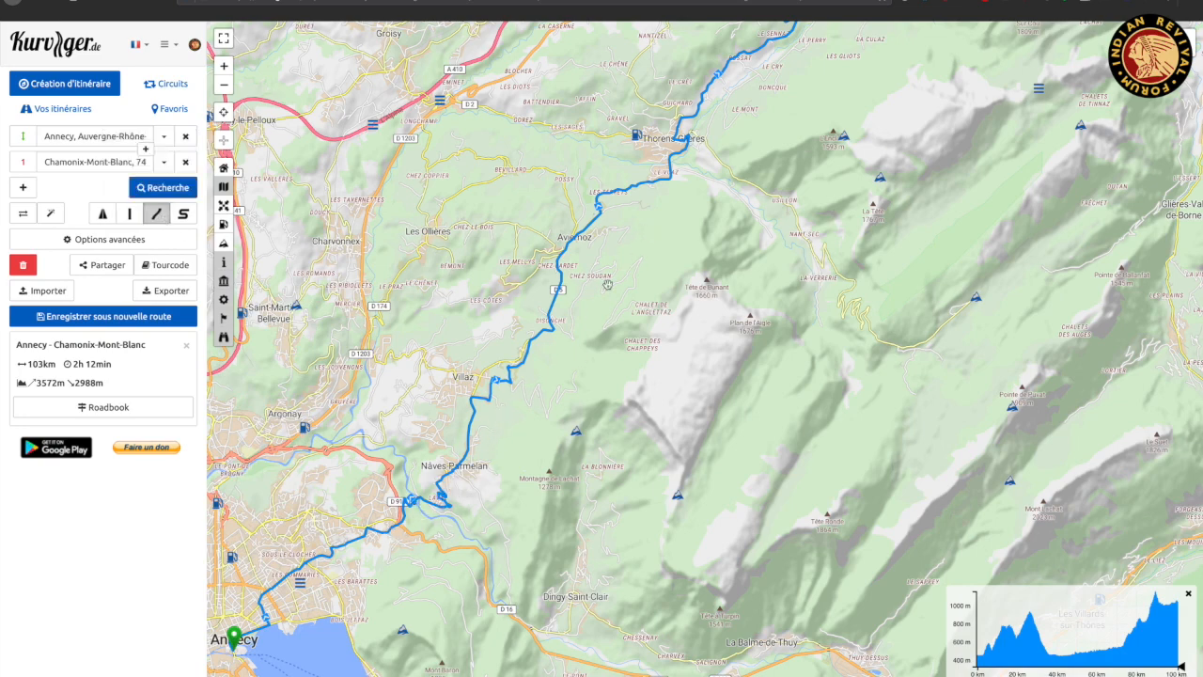
scroll(618, 325, "down", 1)
scroll(618, 325, "down", 1)
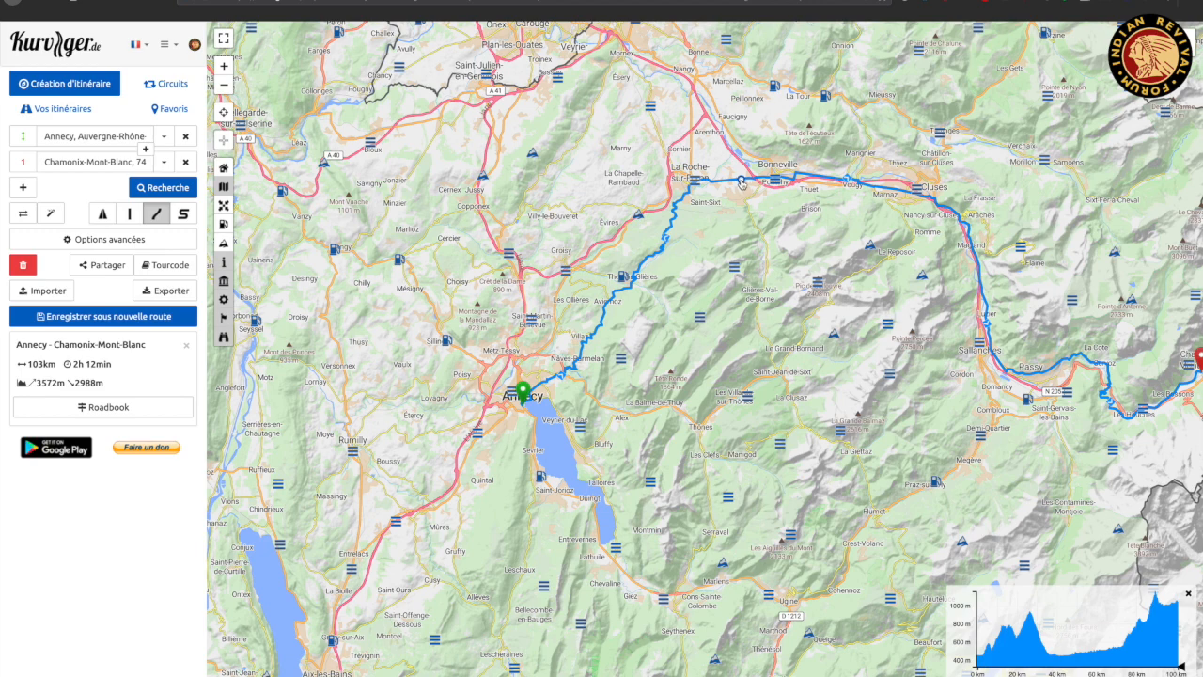
left_click_drag(741, 181, 739, 171)
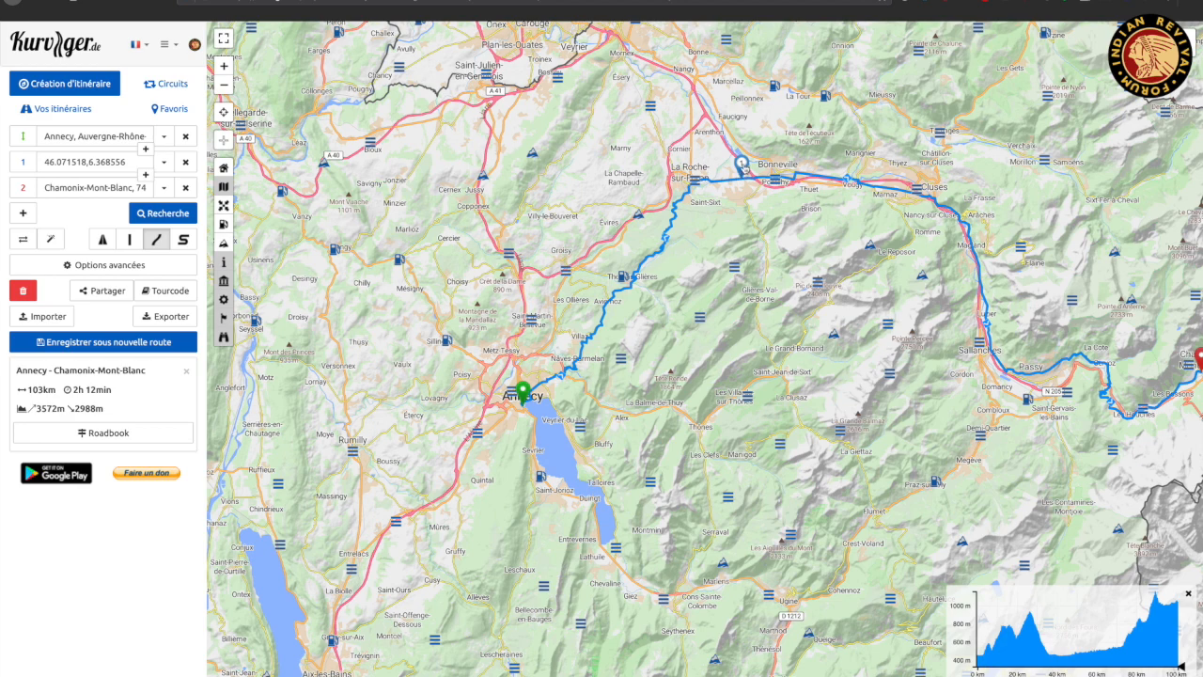
left_click_drag(741, 162, 770, 337)
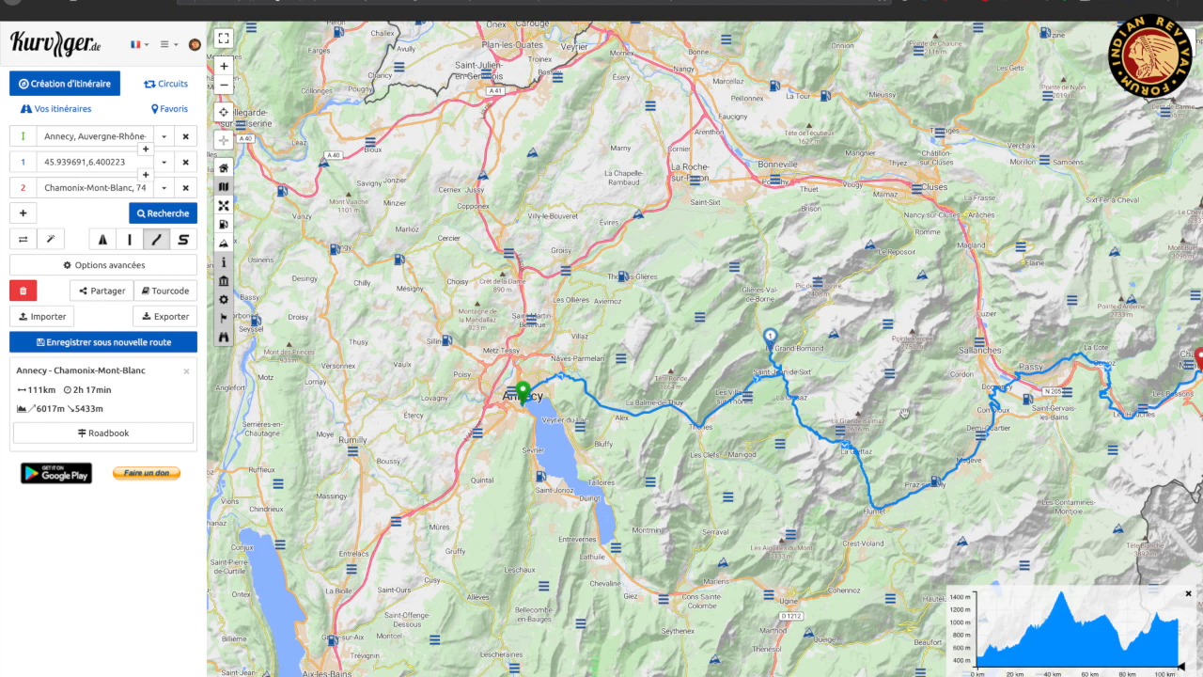
- Move the via point to Thorens-Glières and add two more, near Le Grand-Bornand and between La Giettaz and Megève
left_click_drag(770, 335, 627, 270)
left_click_drag(757, 179, 768, 336)
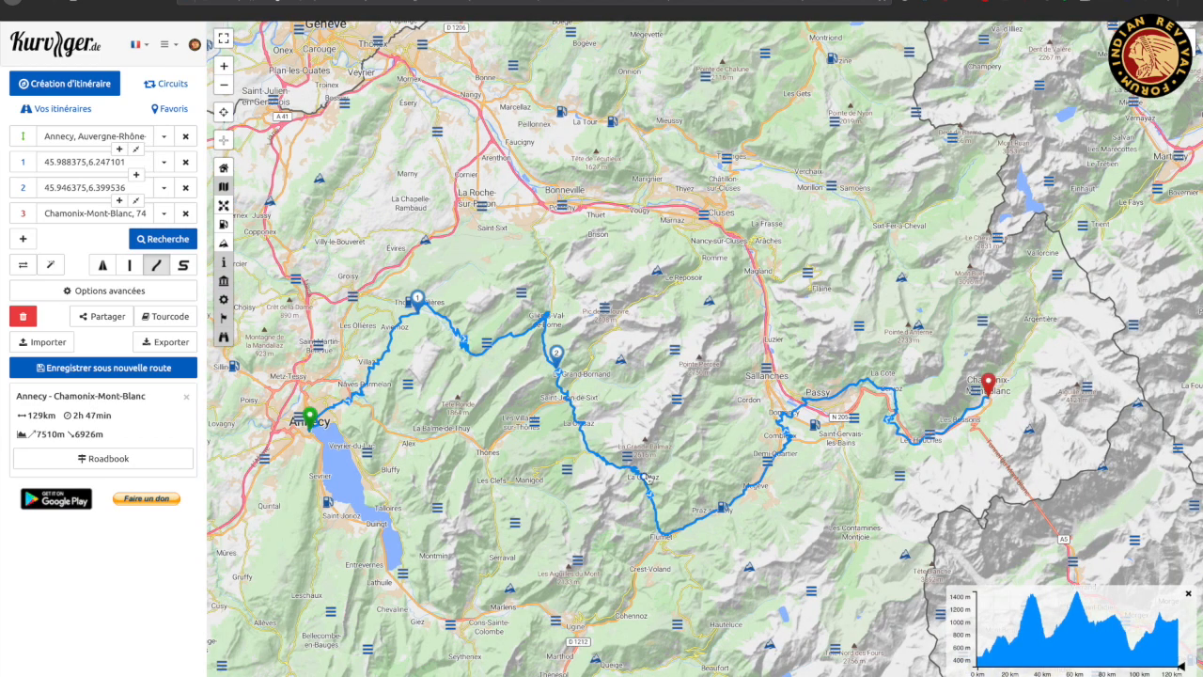
mouse_move(704, 524)
left_mouse_down()
mouse_move(698, 453)
mouse_move(683, 438)
mouse_move(712, 451)
left_mouse_up()
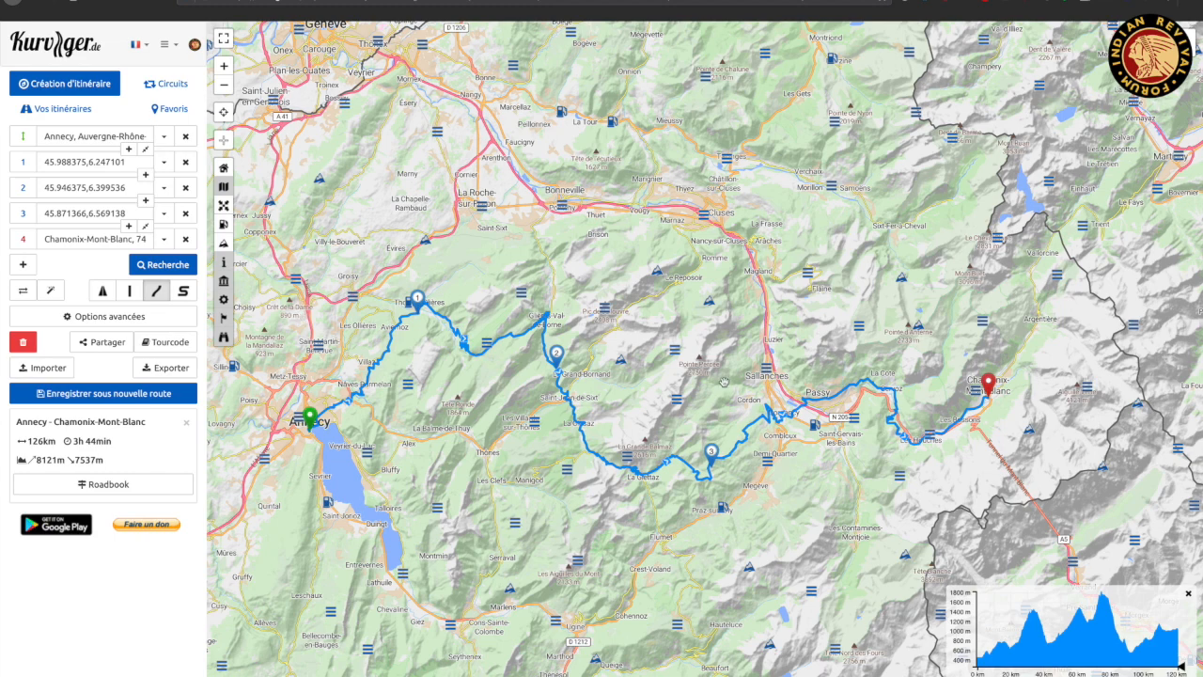
- Try avoiding unpaved roads on the route with its three via points, and allow them again
left_click(109, 317)
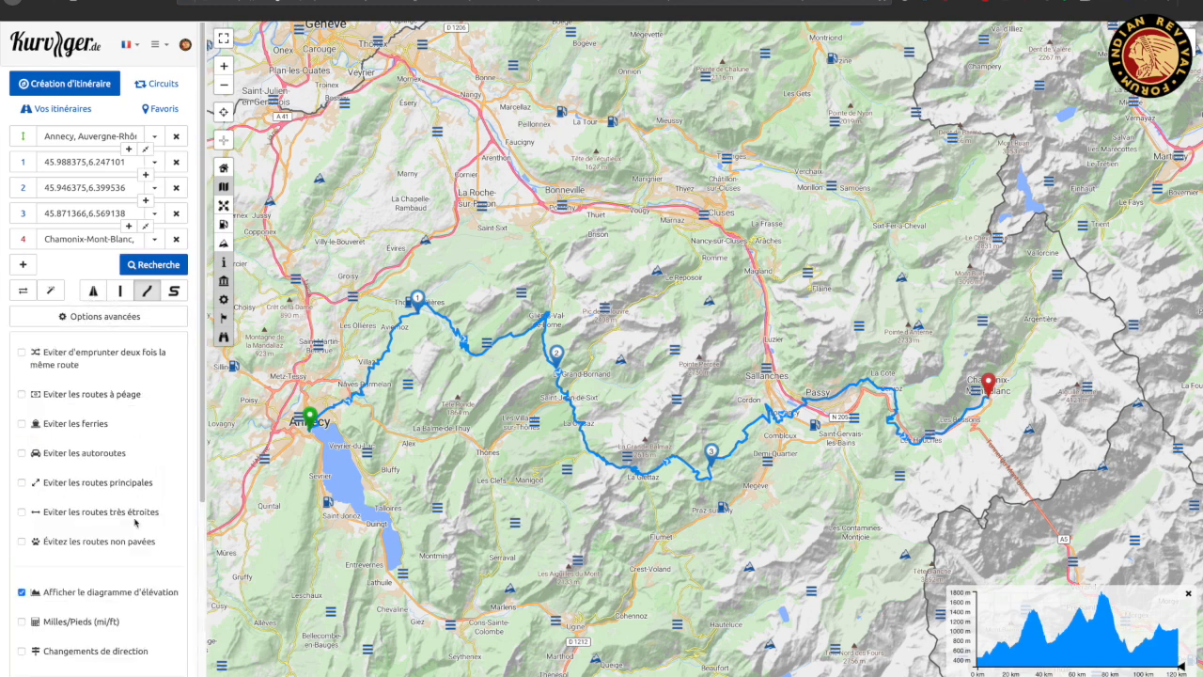
left_click(22, 541)
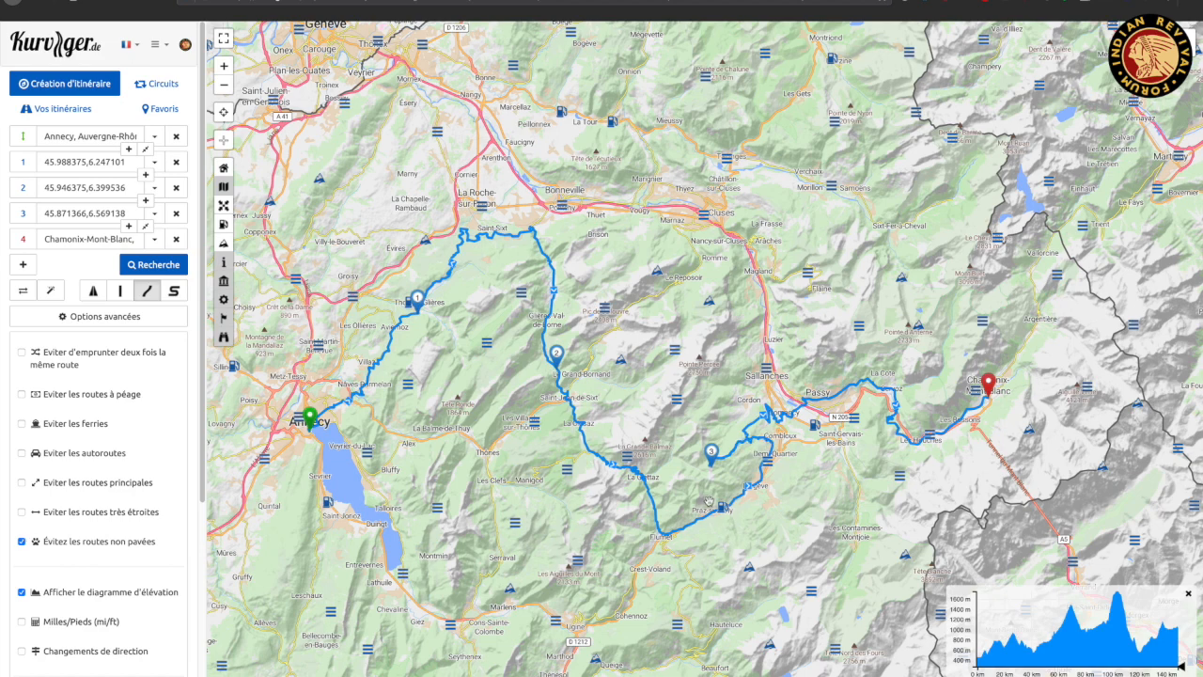
left_click(21, 542)
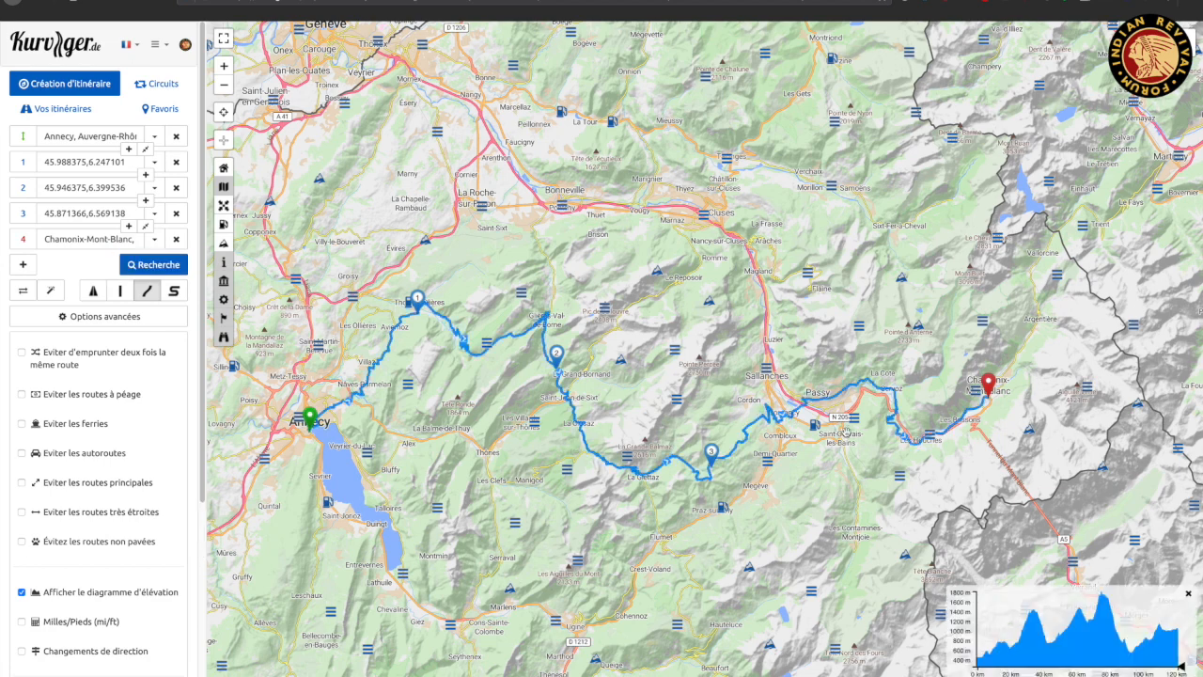
left_click(169, 316)
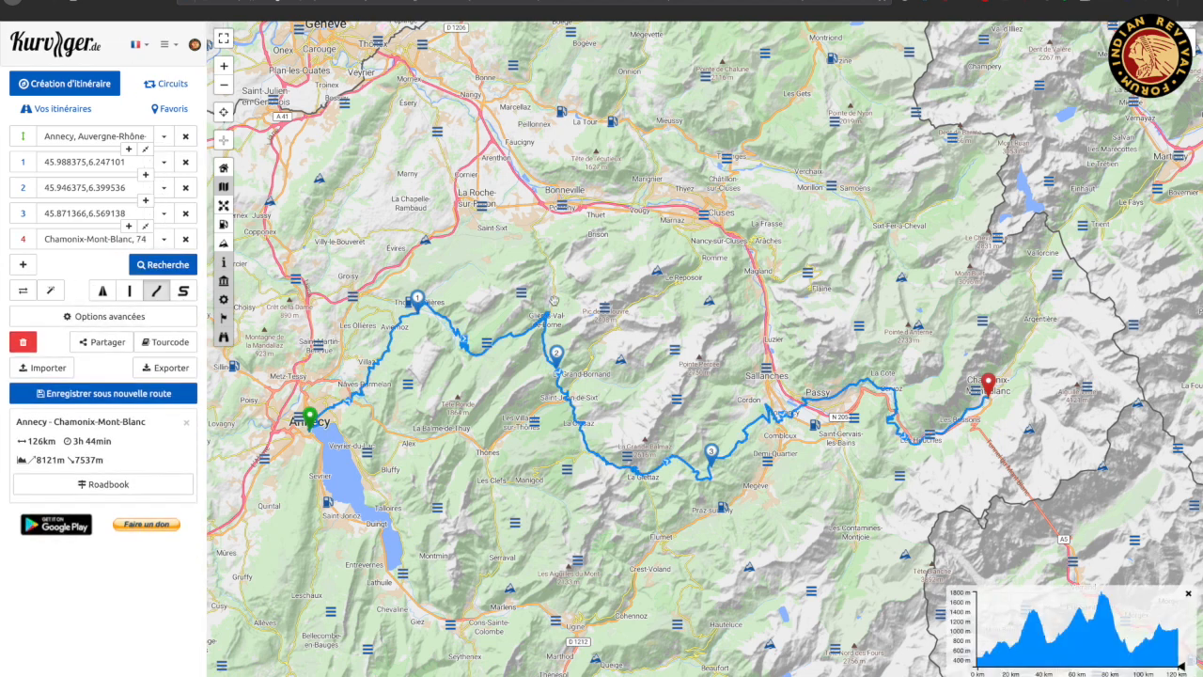
- Add a via point between Thorens-Glières and Le Grand-Bornand and move it north to near Saint-Sixt
scroll(756, 379, "down", 3)
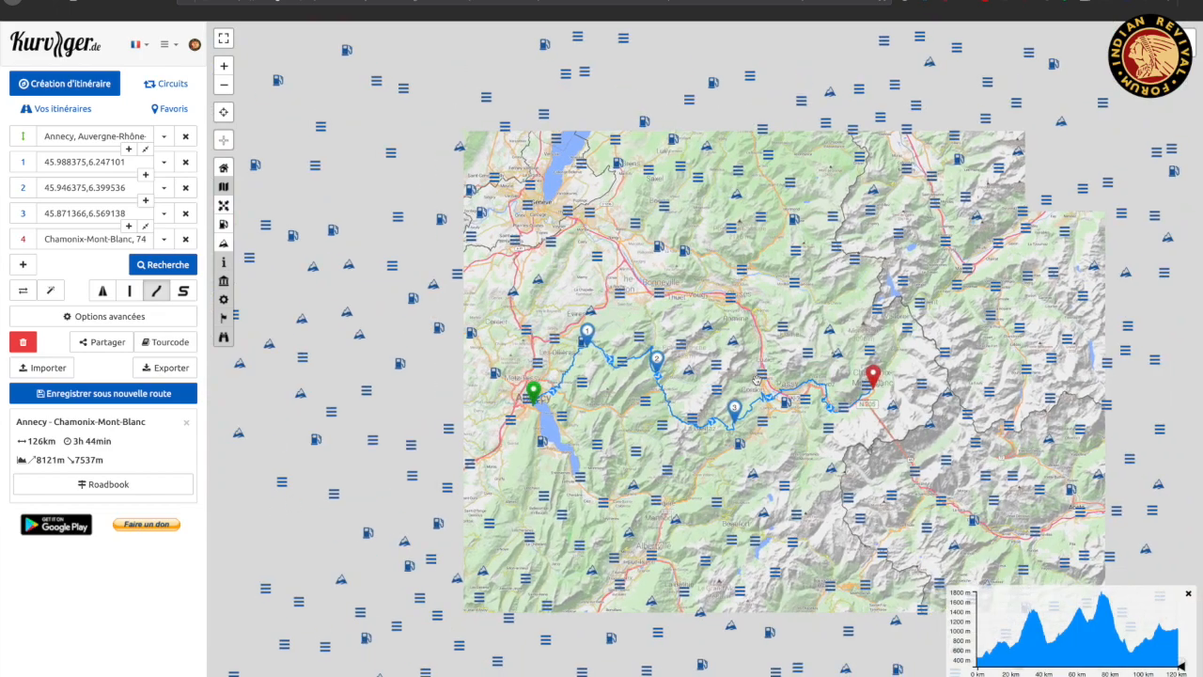
scroll(757, 379, "up", 3)
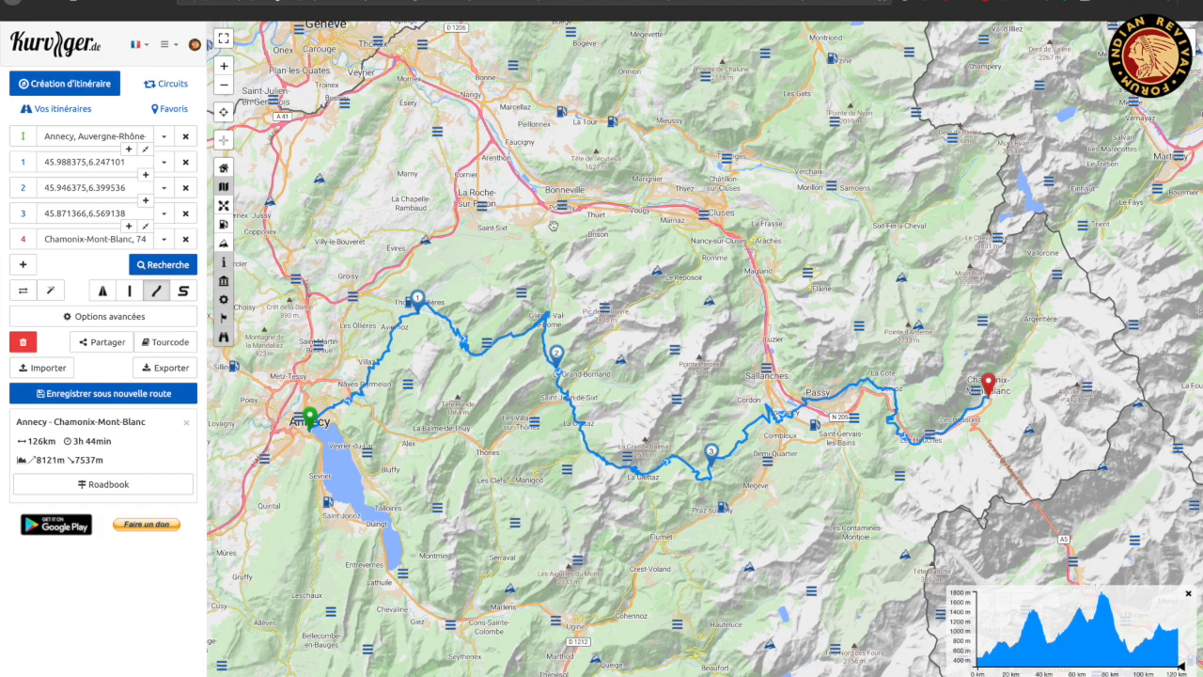
left_click(484, 353)
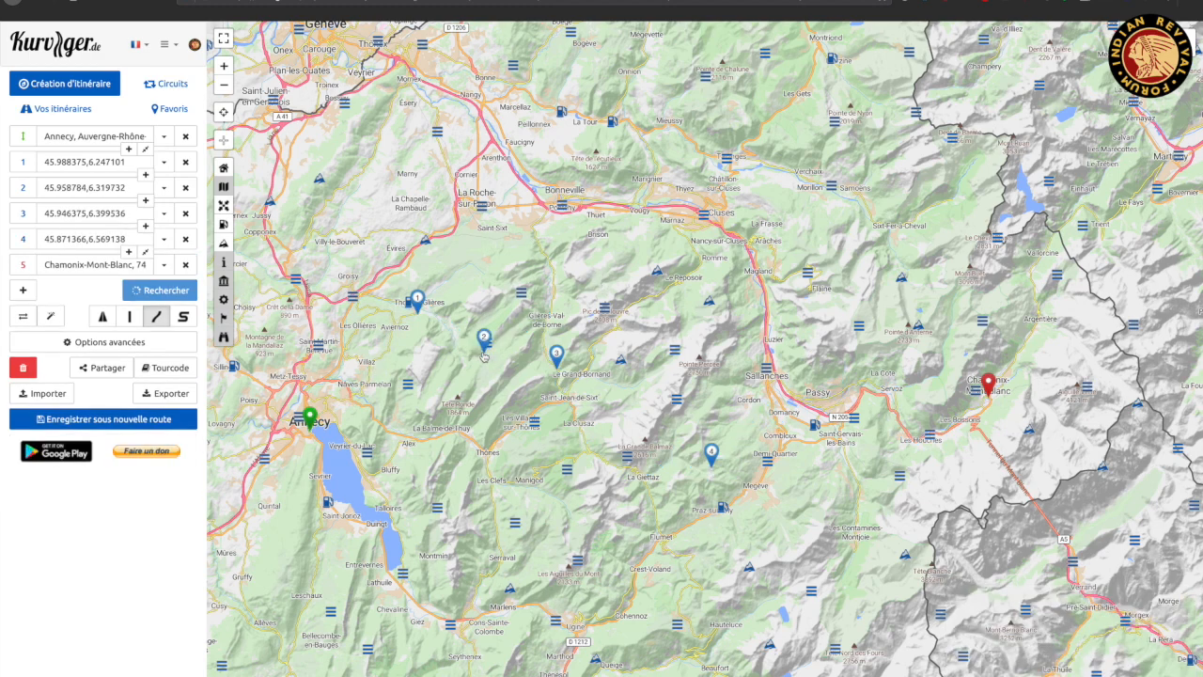
mouse_move(485, 337)
left_mouse_down()
mouse_move(486, 299)
mouse_move(522, 213)
mouse_move(540, 218)
mouse_move(489, 210)
left_mouse_up()
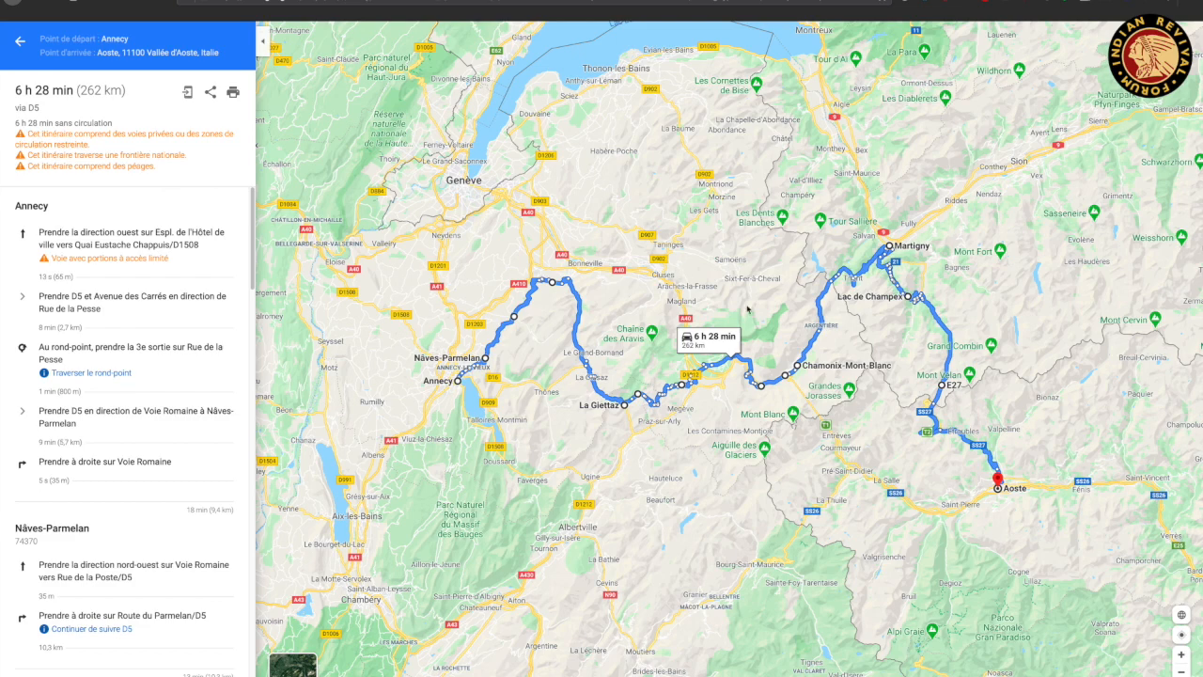
- Switch to Google Maps and examine the Annecy–Aoste itinerary around Chamonix and Mont Blanc
left_click(1181, 654)
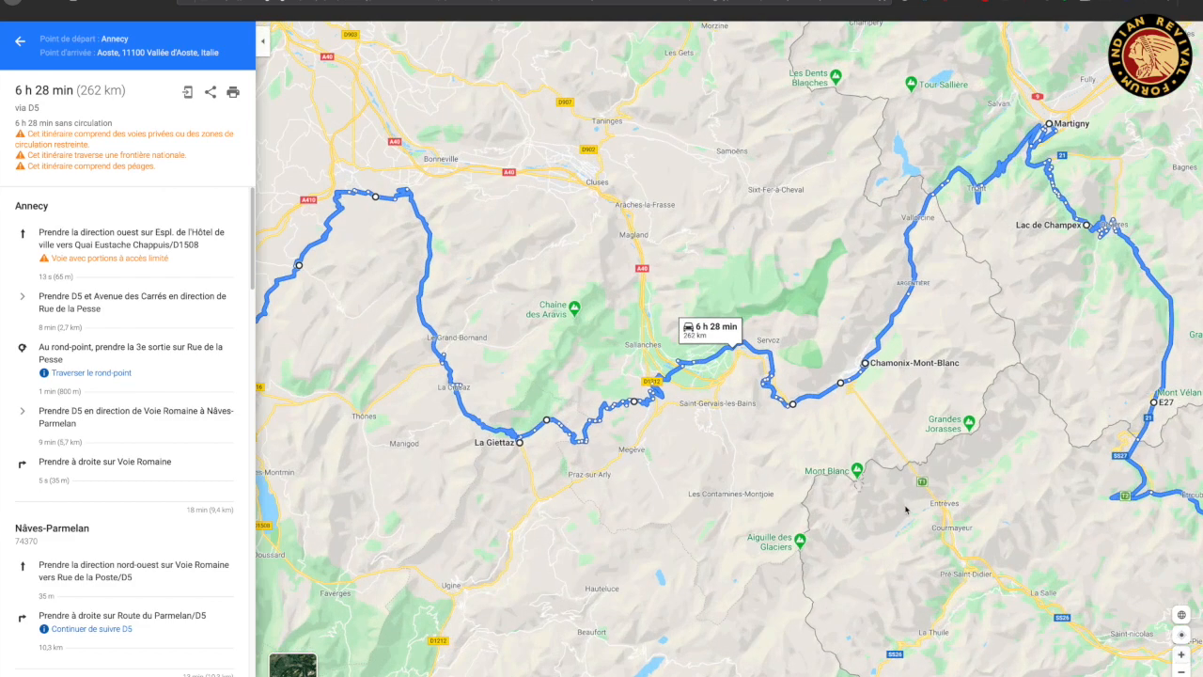
scroll(906, 508, "down", 1)
left_click_drag(902, 503, 879, 495)
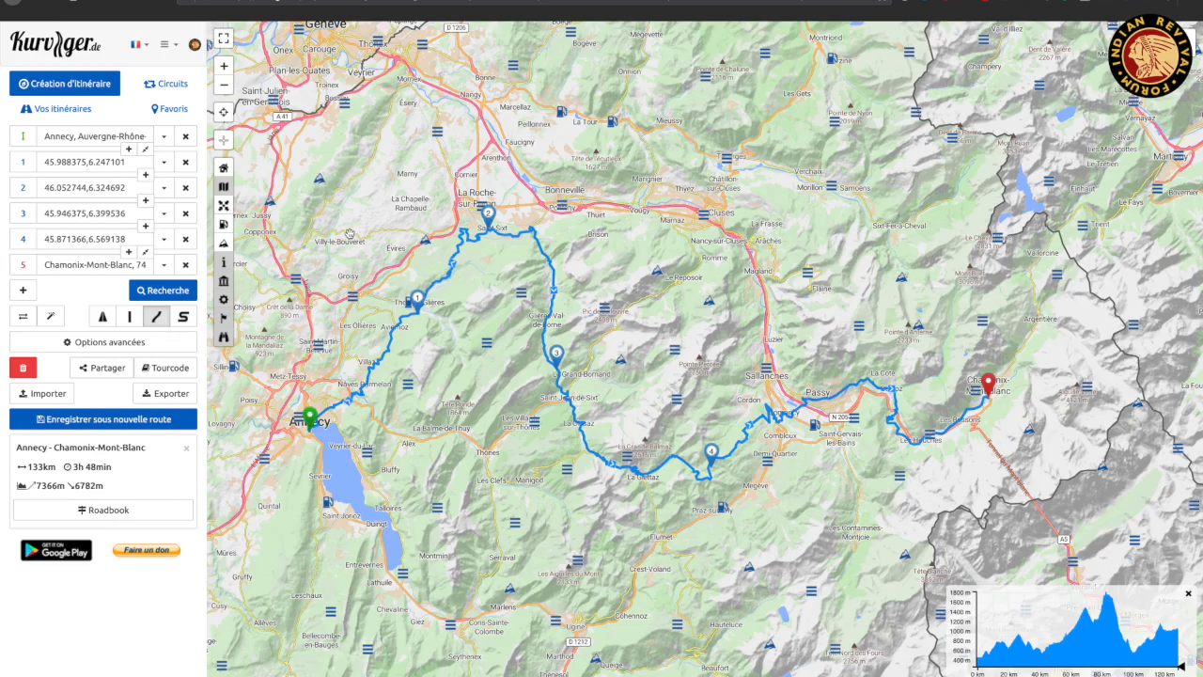
- Extend the route beyond Chamonix-Mont-Blanc with the town of Martigny, Valais, Suisse, as the new destination
left_click(129, 251)
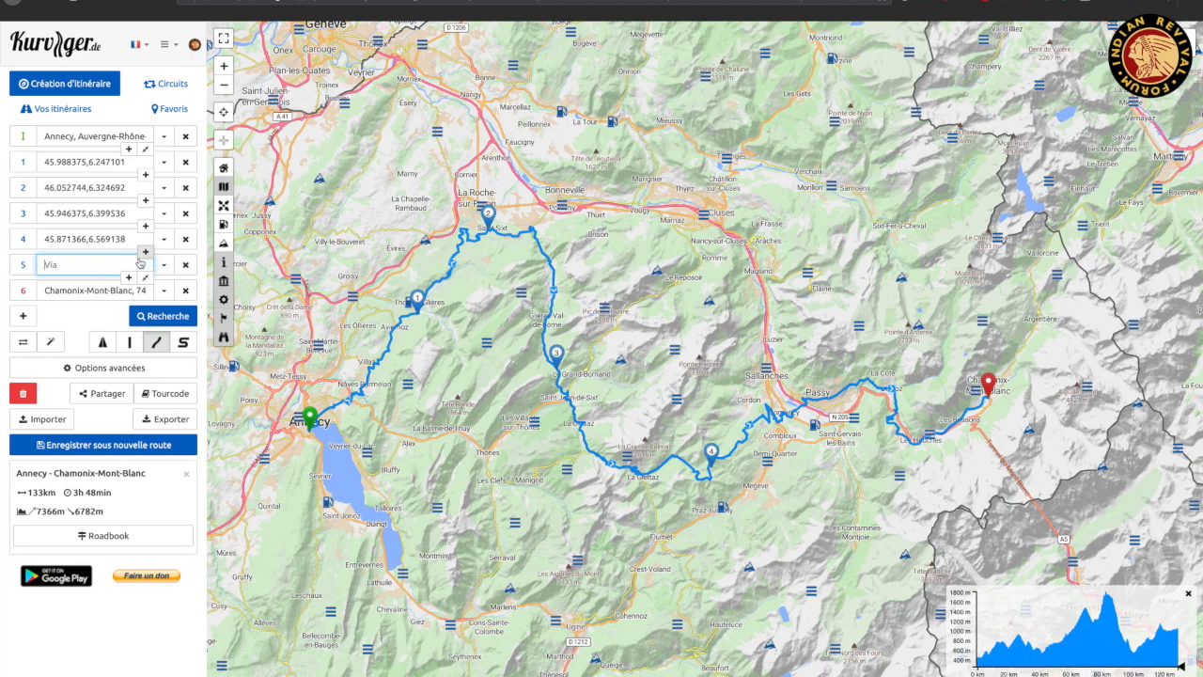
left_click(185, 265)
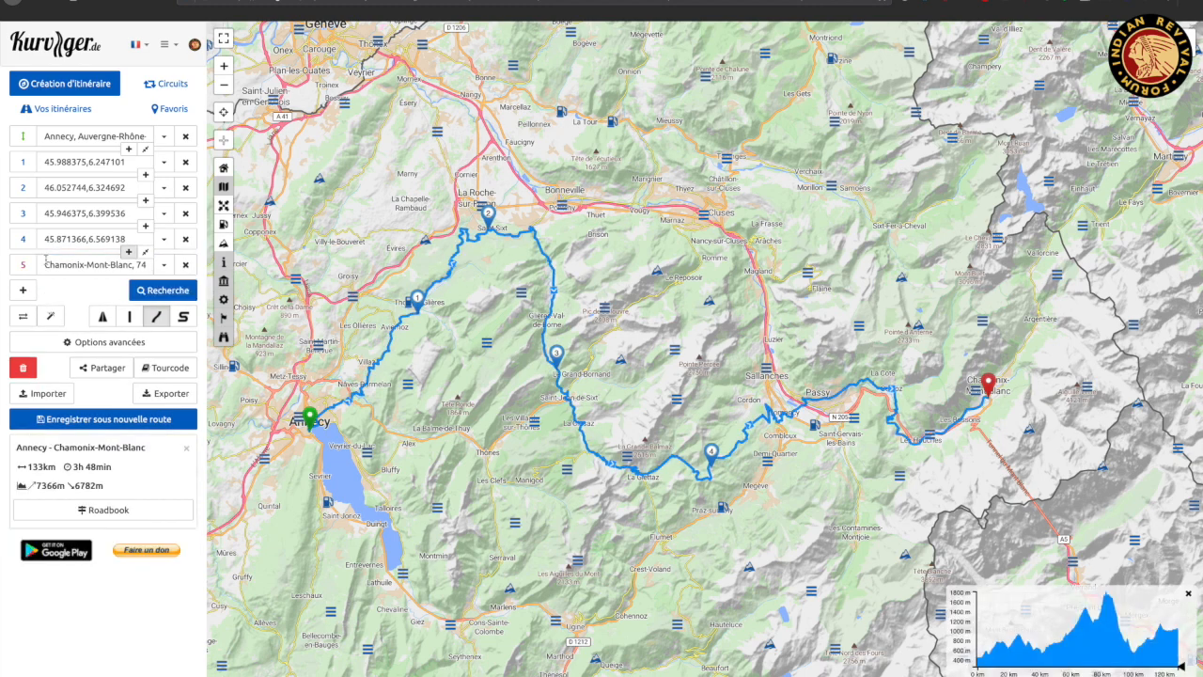
left_click(23, 290)
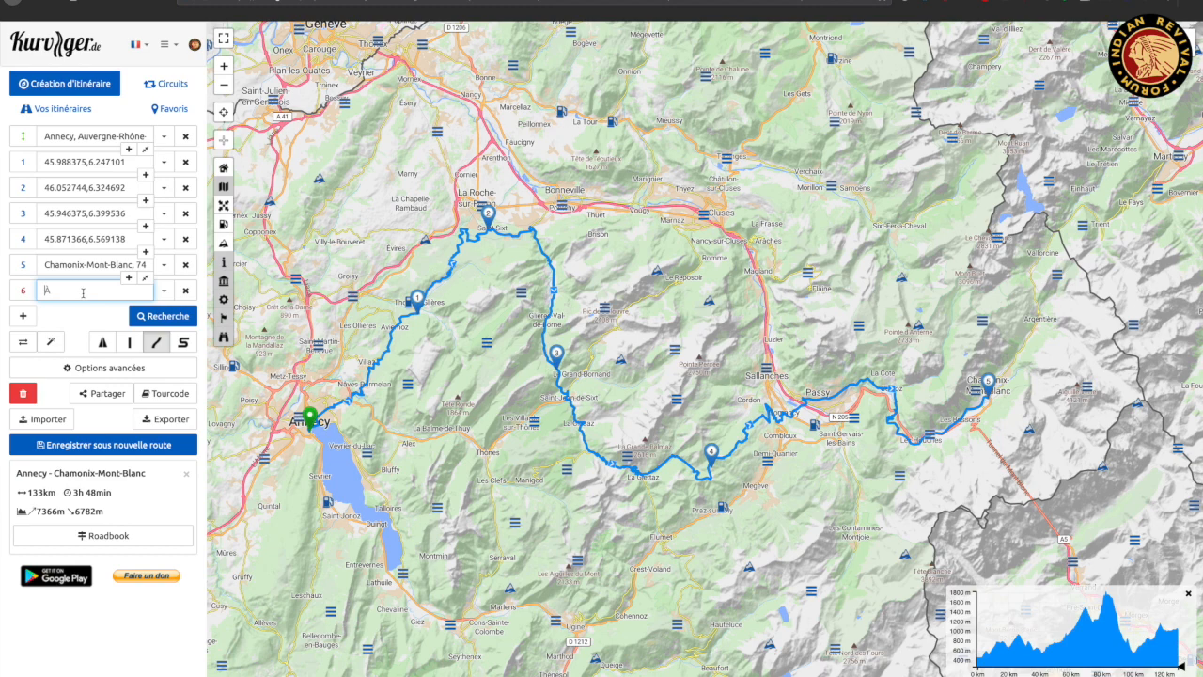
type("martigny")
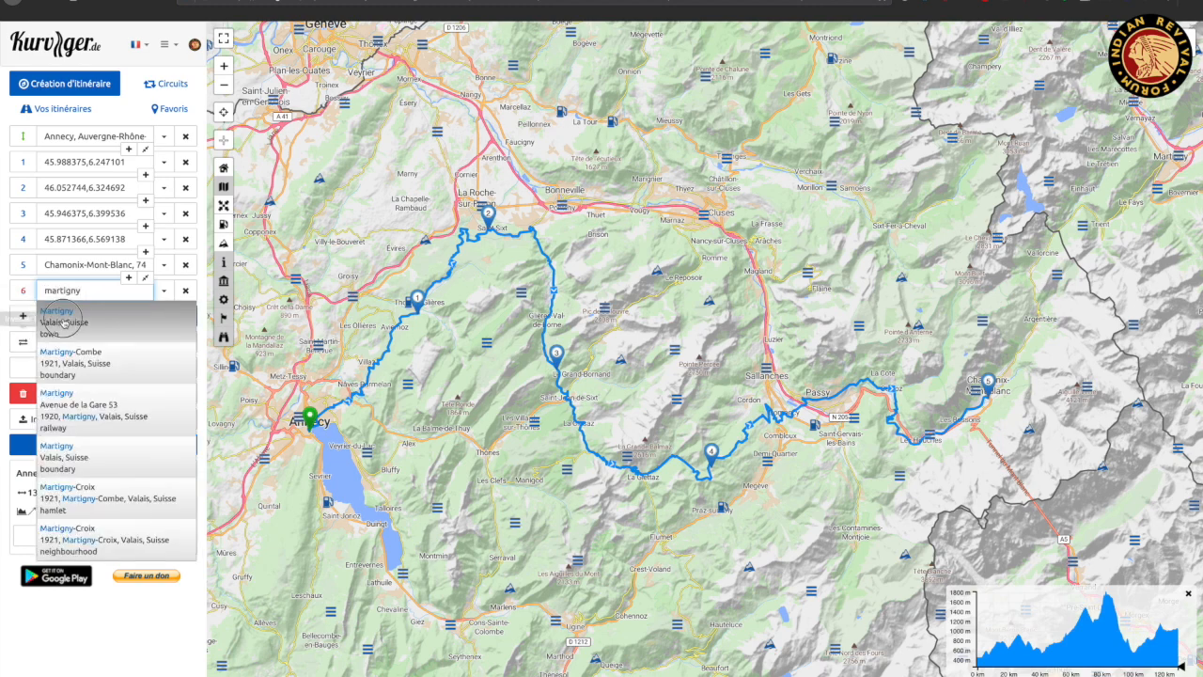
left_click(64, 315)
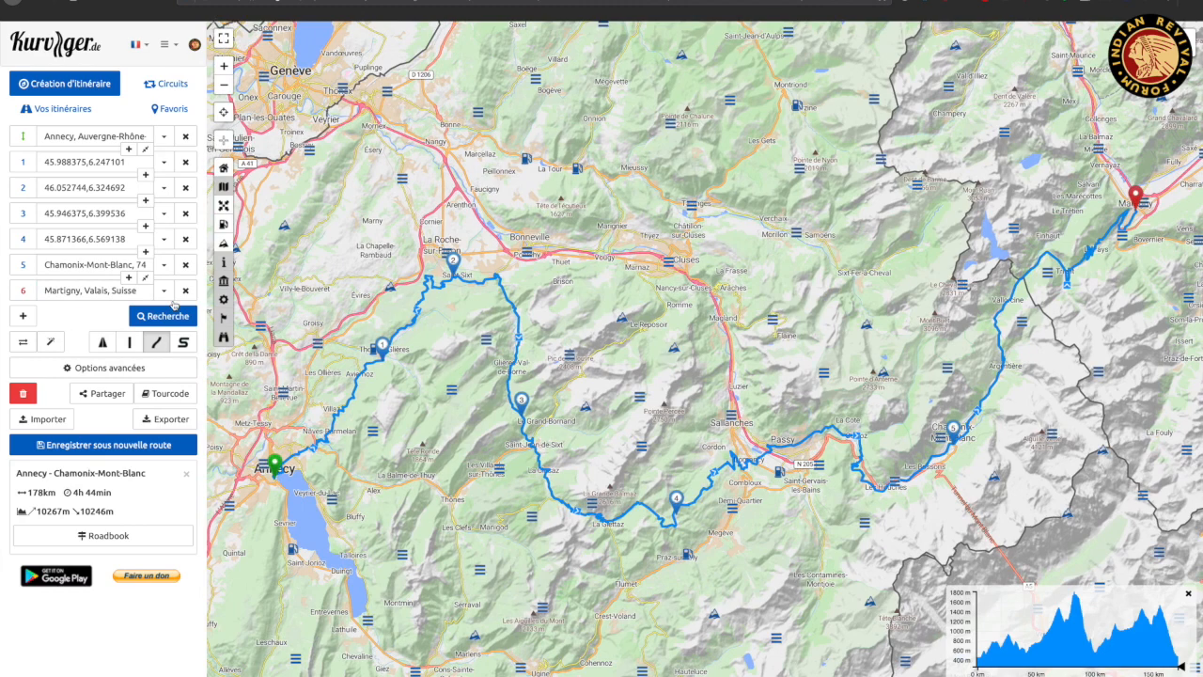
- Add the village of Champex-Lac, 2303, Valais, after Martigny as the new destination
left_click_drag(1147, 194, 712, 230)
scroll(712, 230, "up", 1)
scroll(712, 231, "up", 1)
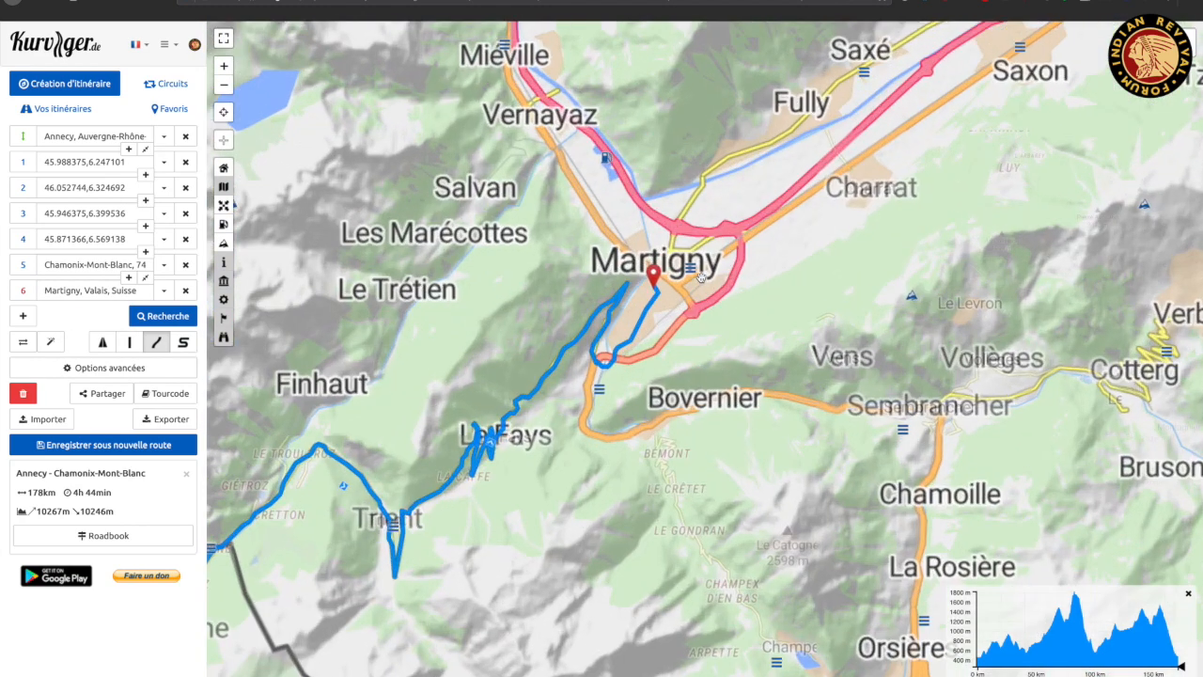
left_click_drag(658, 505, 721, 366)
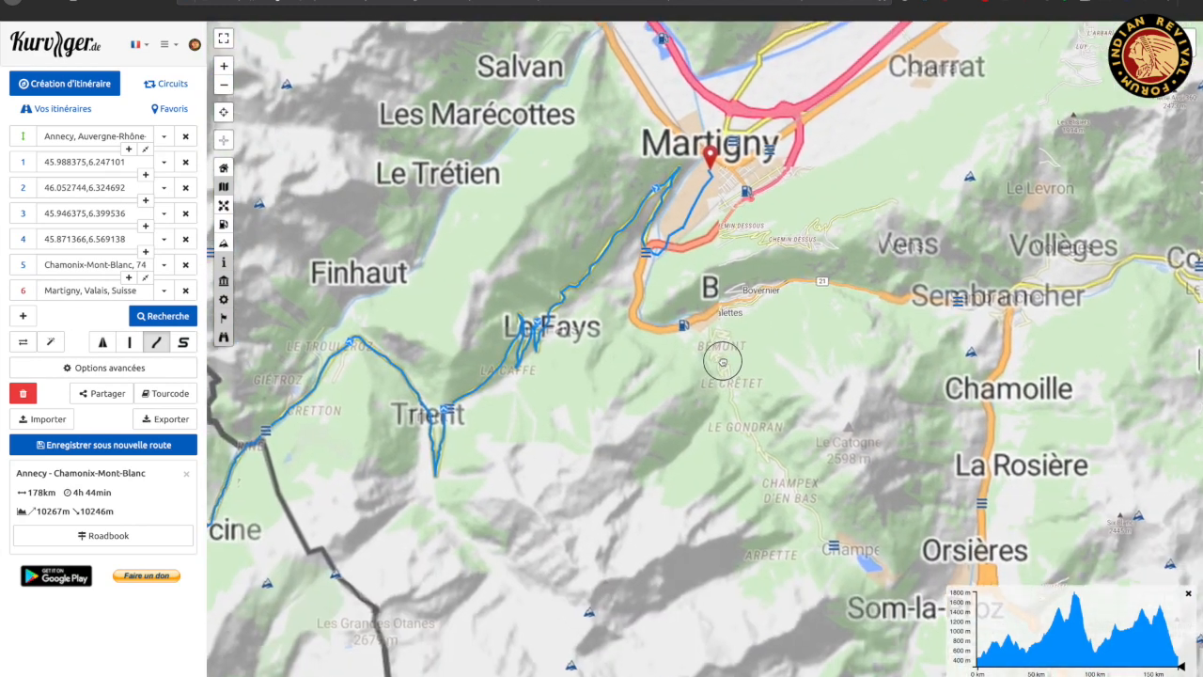
left_click_drag(808, 429, 738, 344)
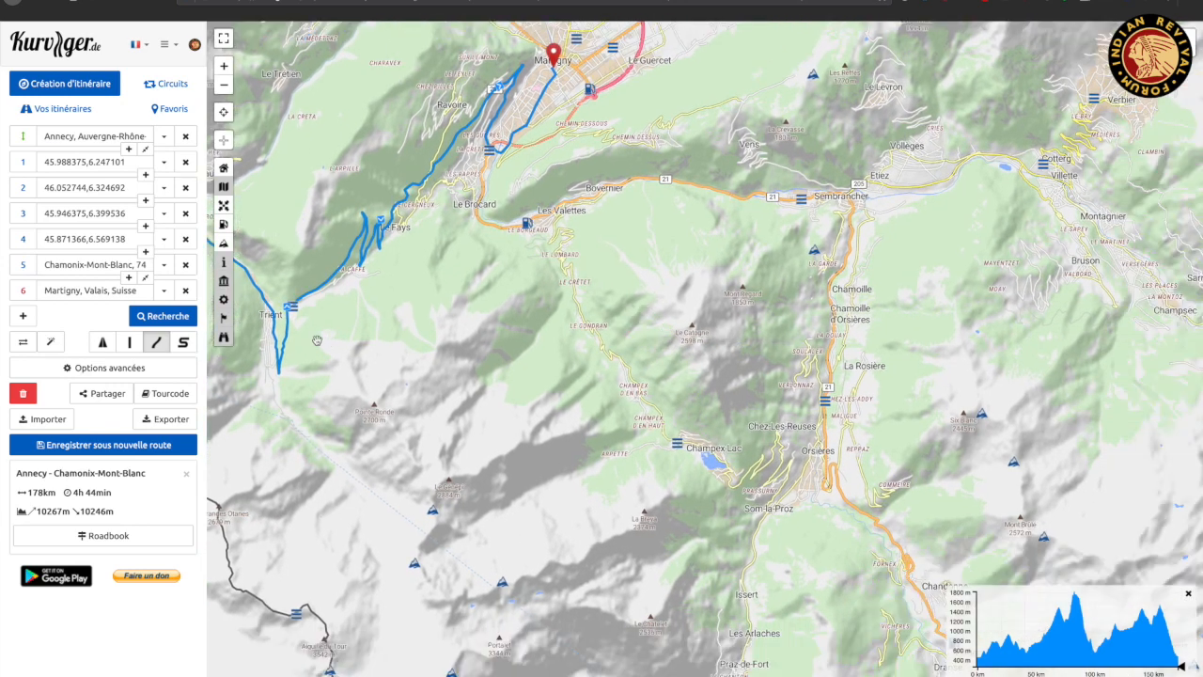
left_click(22, 316)
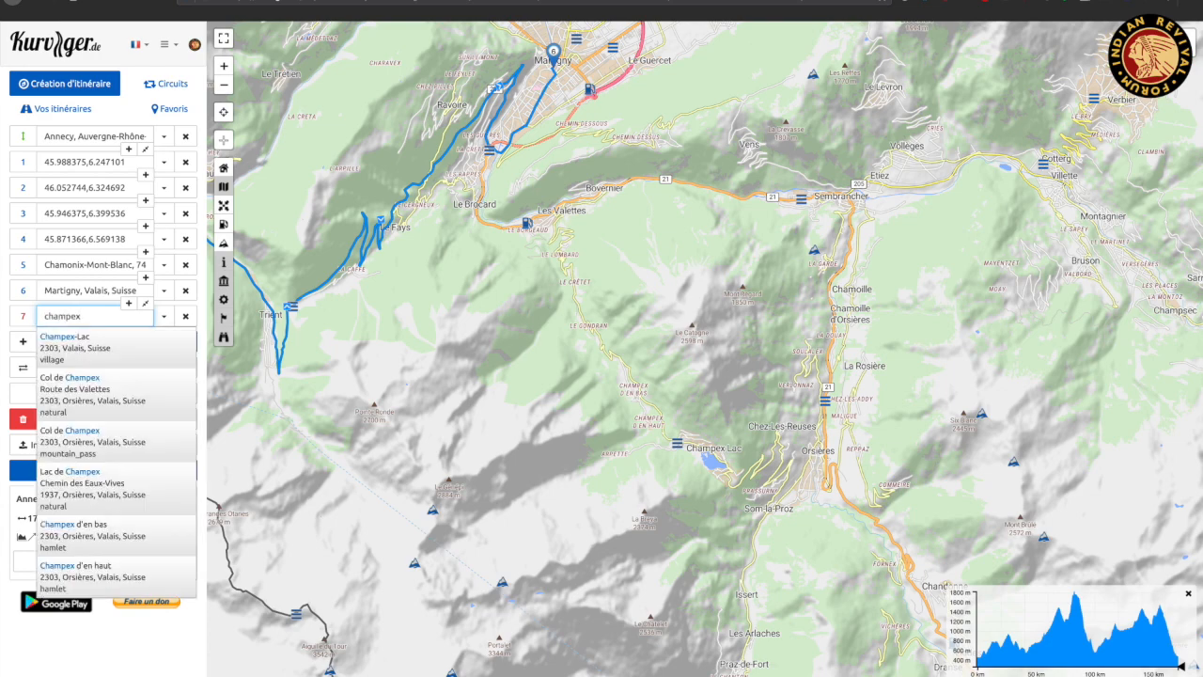
left_click(62, 355)
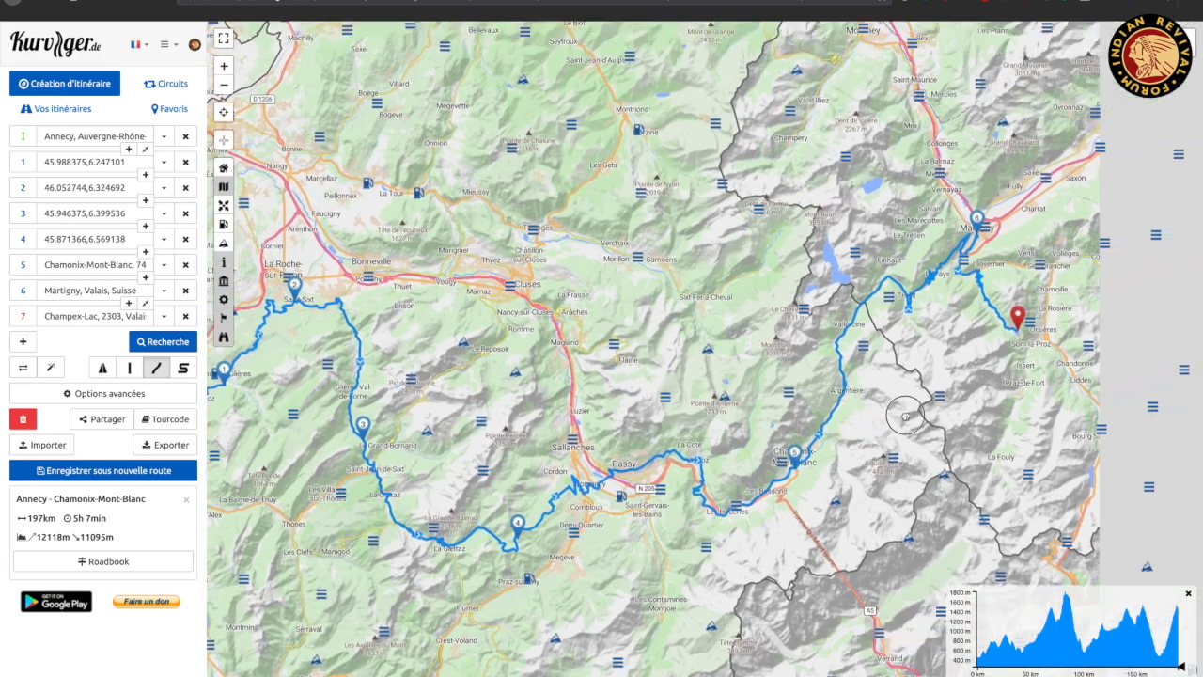
- Examine the route around Martigny and remove the Martigny via point from it
left_click_drag(906, 416, 804, 456)
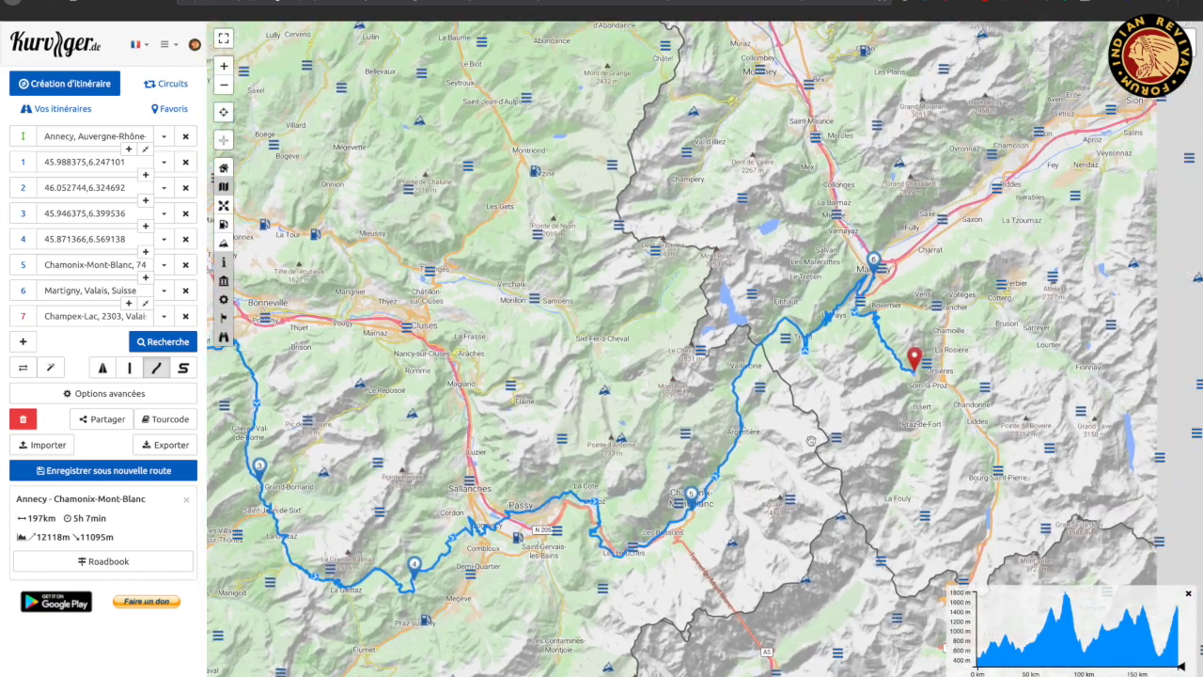
scroll(880, 293, "up", 1)
scroll(880, 292, "up", 1)
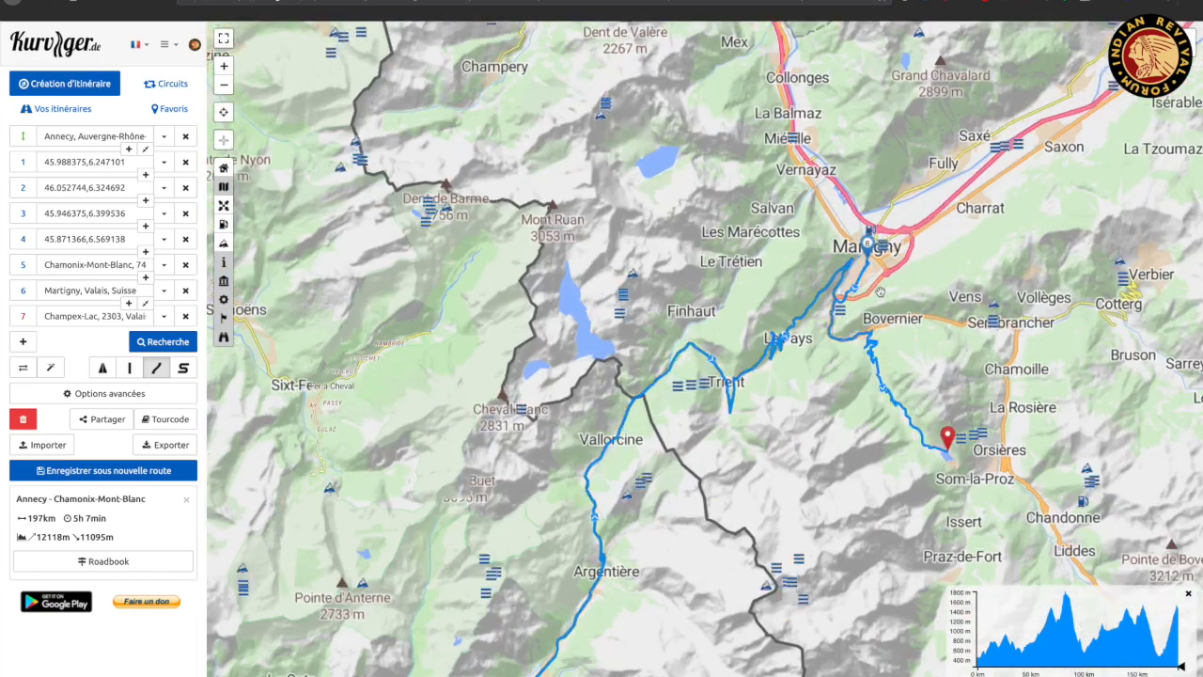
scroll(879, 292, "up", 2)
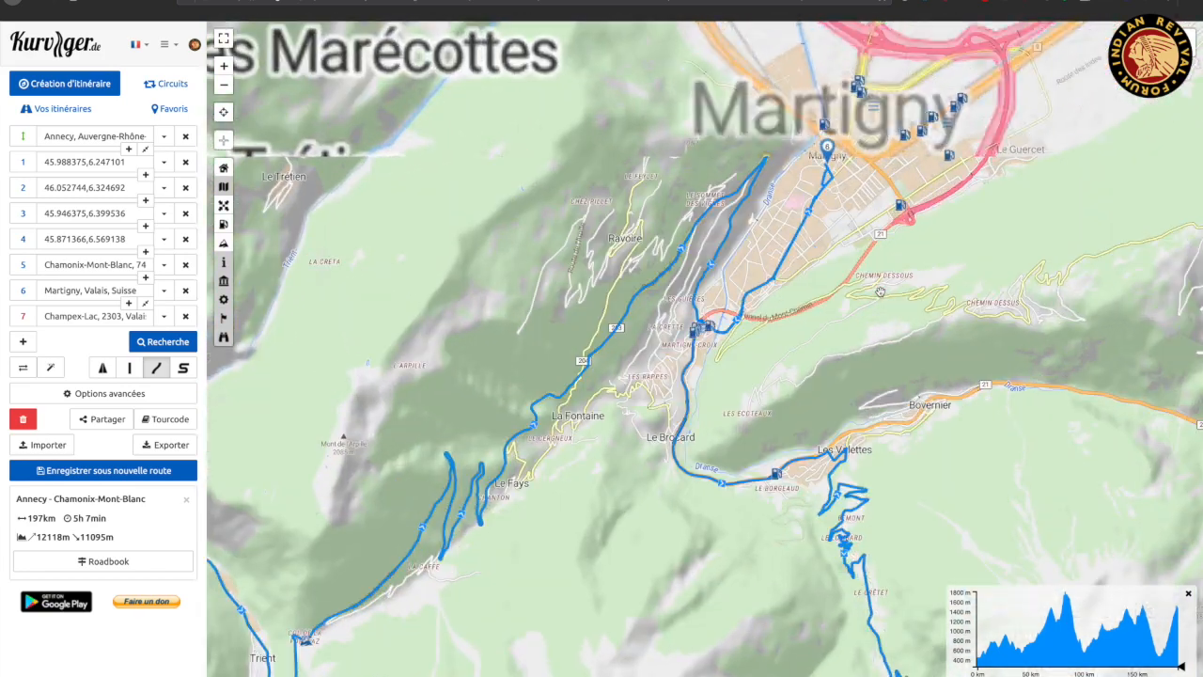
scroll(879, 292, "up", 1)
scroll(880, 293, "down", 2)
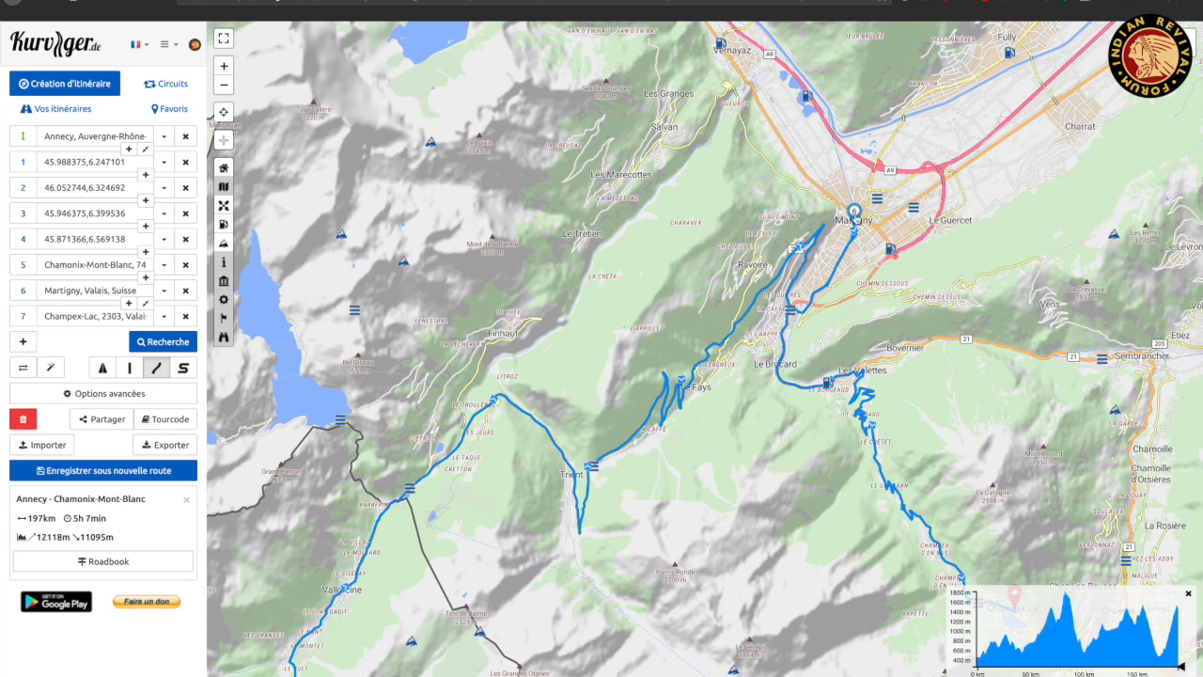
right_click(853, 212)
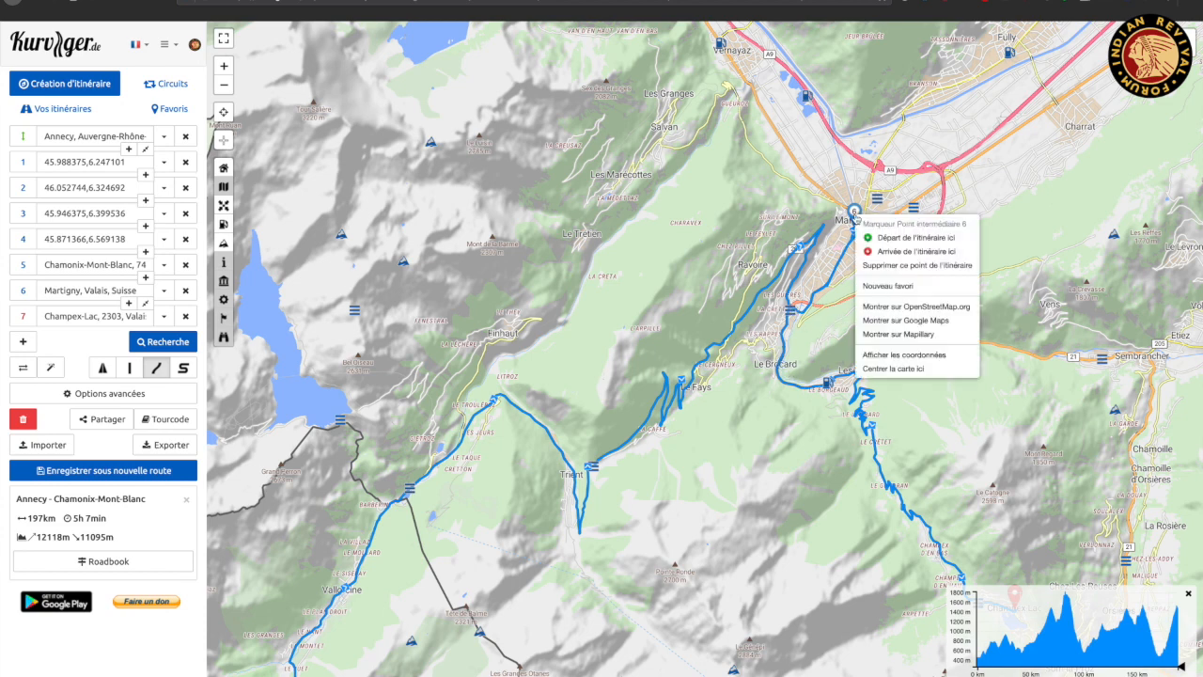
left_click(898, 268)
- Add Col du Grand Saint-Bernard, 1946, Bourg-Saint-Pierre, after Champex-Lac as the new destination
left_click_drag(976, 459, 782, 239)
mouse_move(975, 376)
left_mouse_down()
mouse_move(910, 223)
mouse_move(936, 261)
left_mouse_up()
scroll(936, 261, "down", 2)
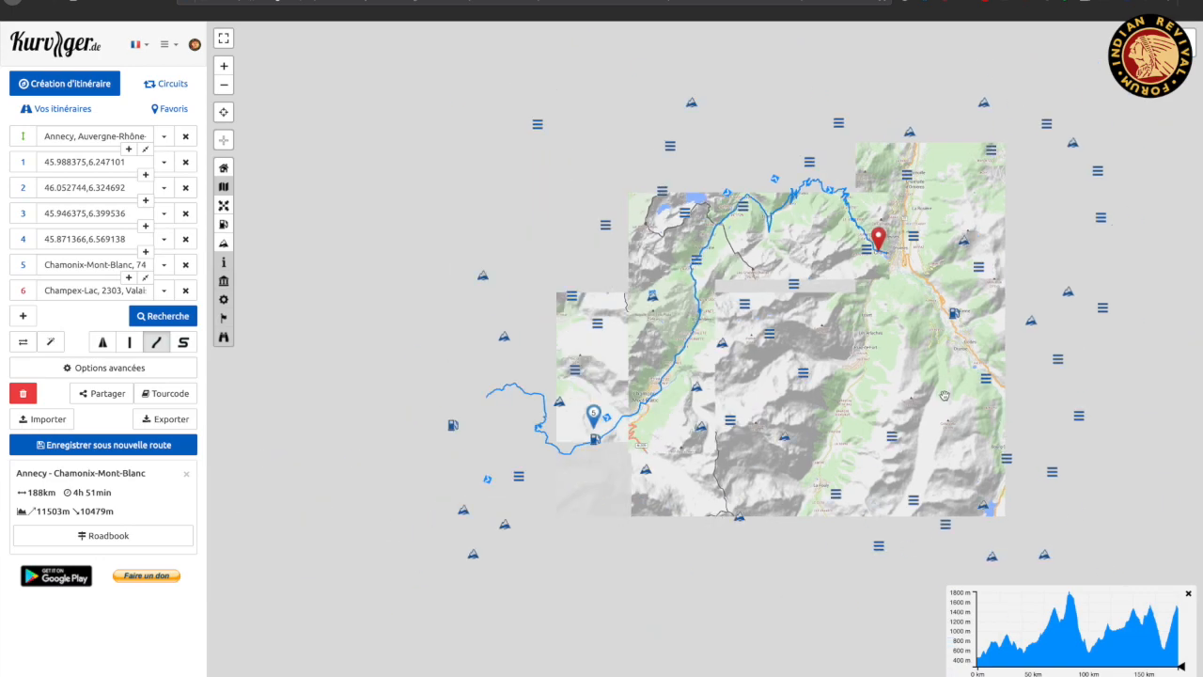
left_click_drag(805, 360, 748, 329)
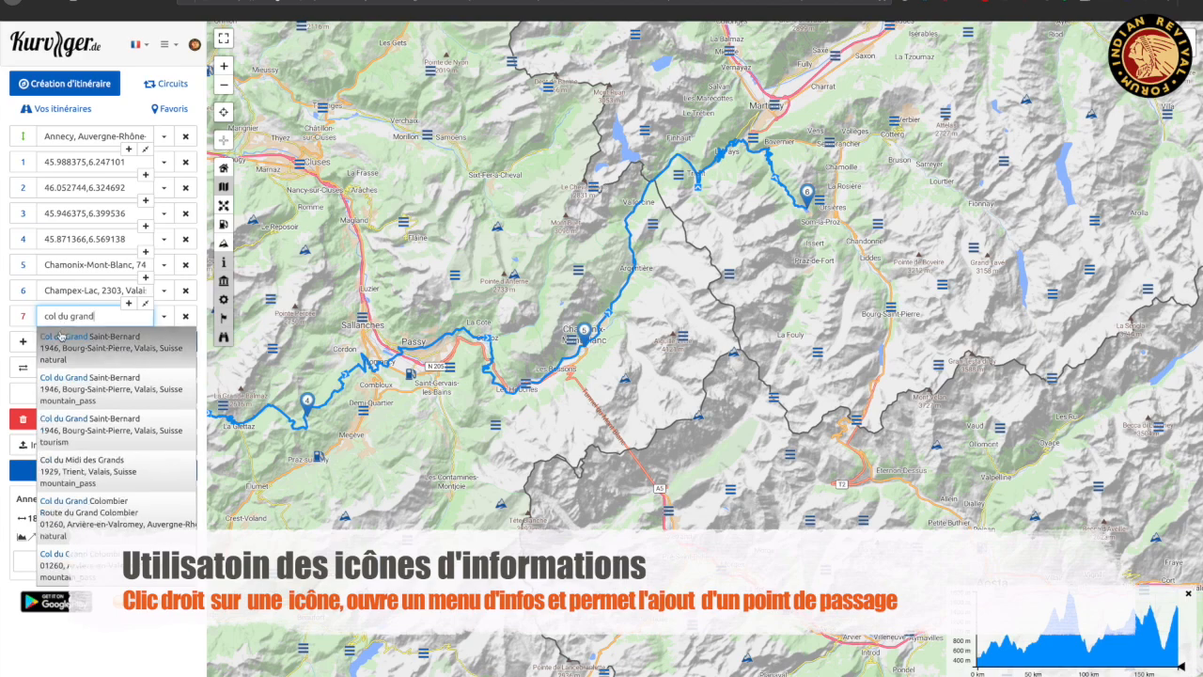
left_click(75, 350)
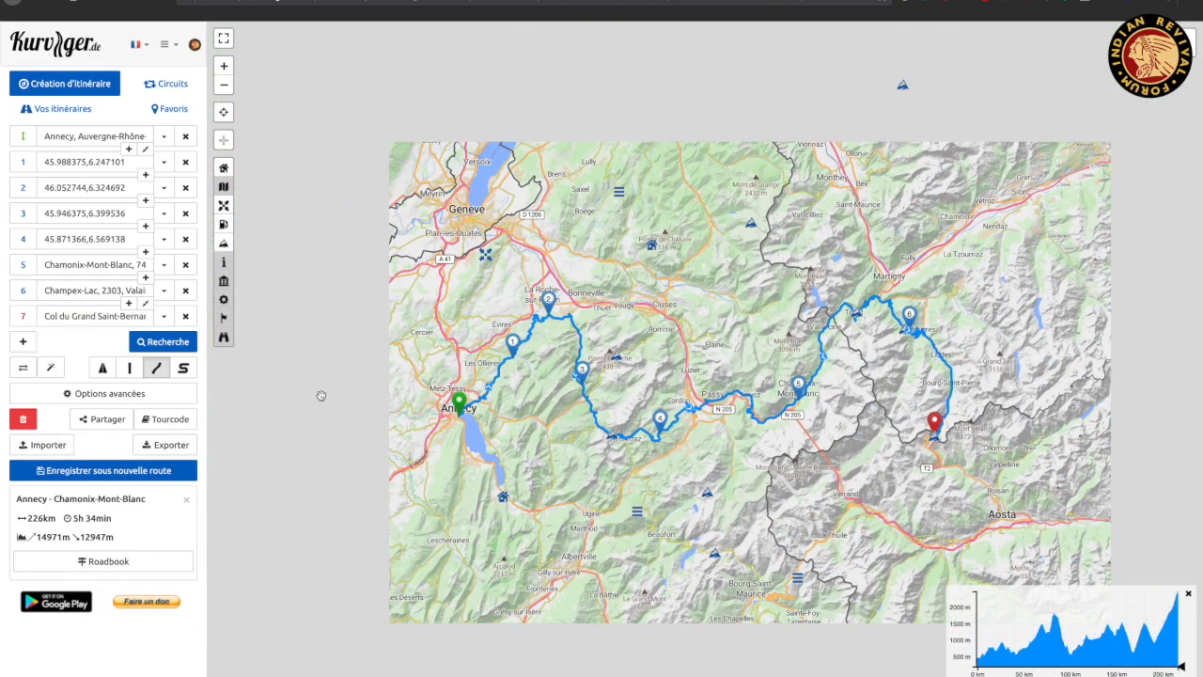
- Add Aoste, 11100, Vallée d'Aoste, Italie, after Col du Grand Saint-Bernard as the new destination
left_click(22, 341)
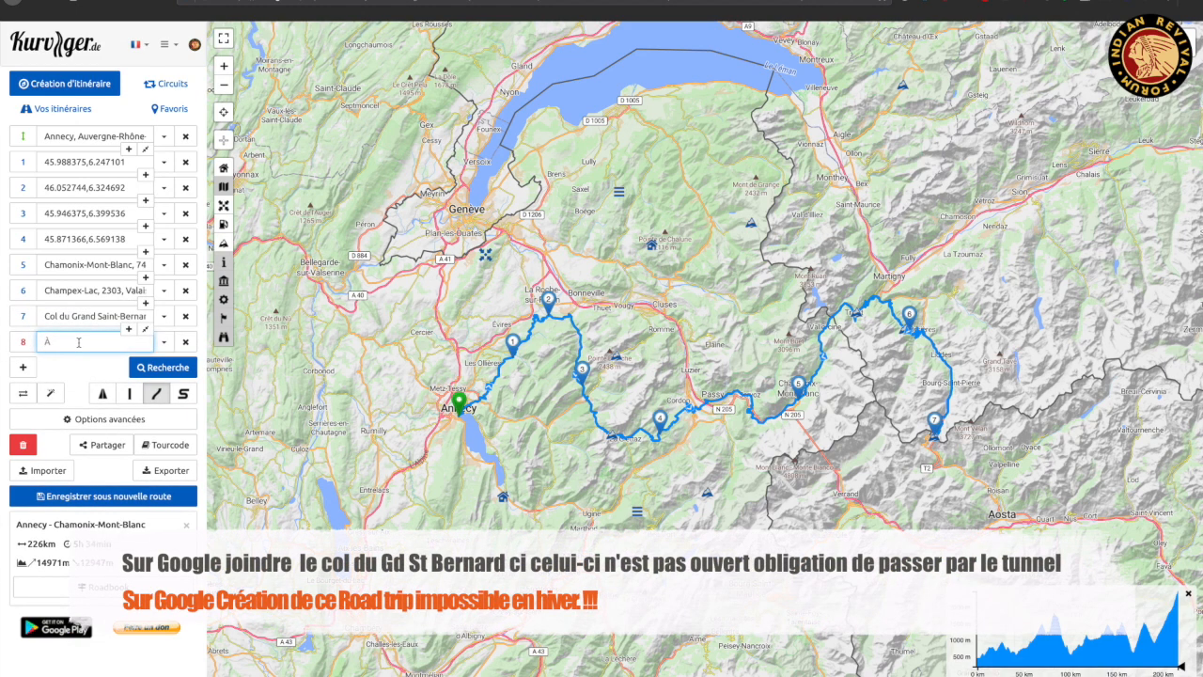
key("BackSpace")
key("BackSpace")
key("BackSpace")
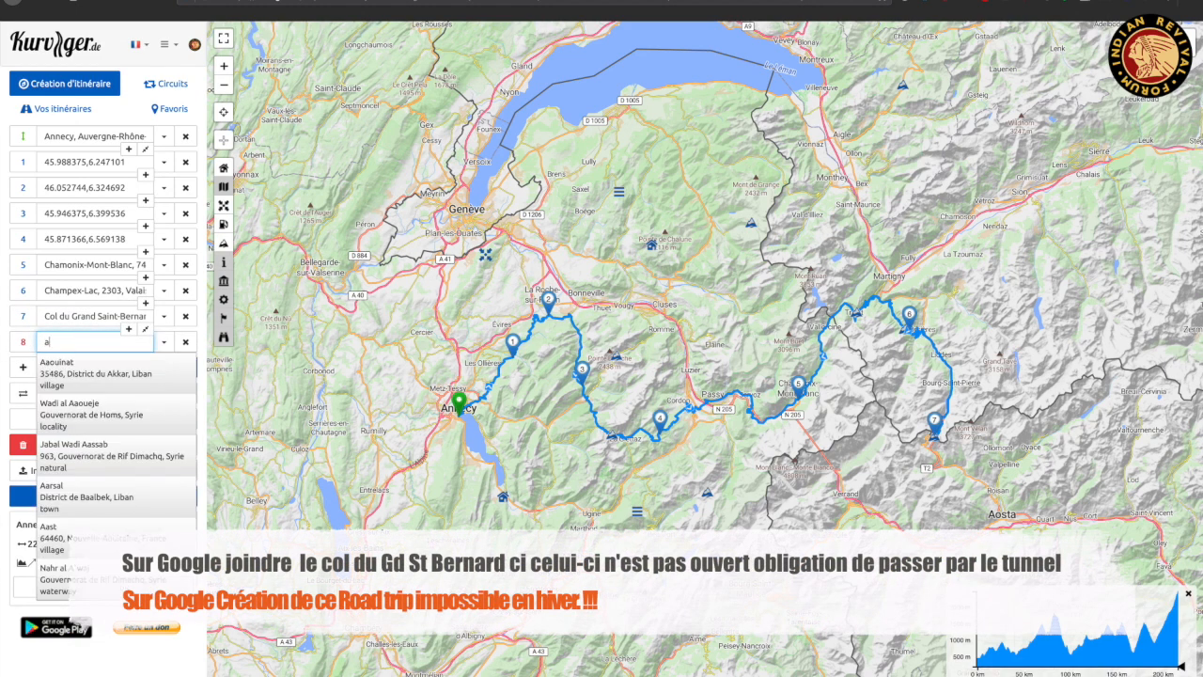
type("oste")
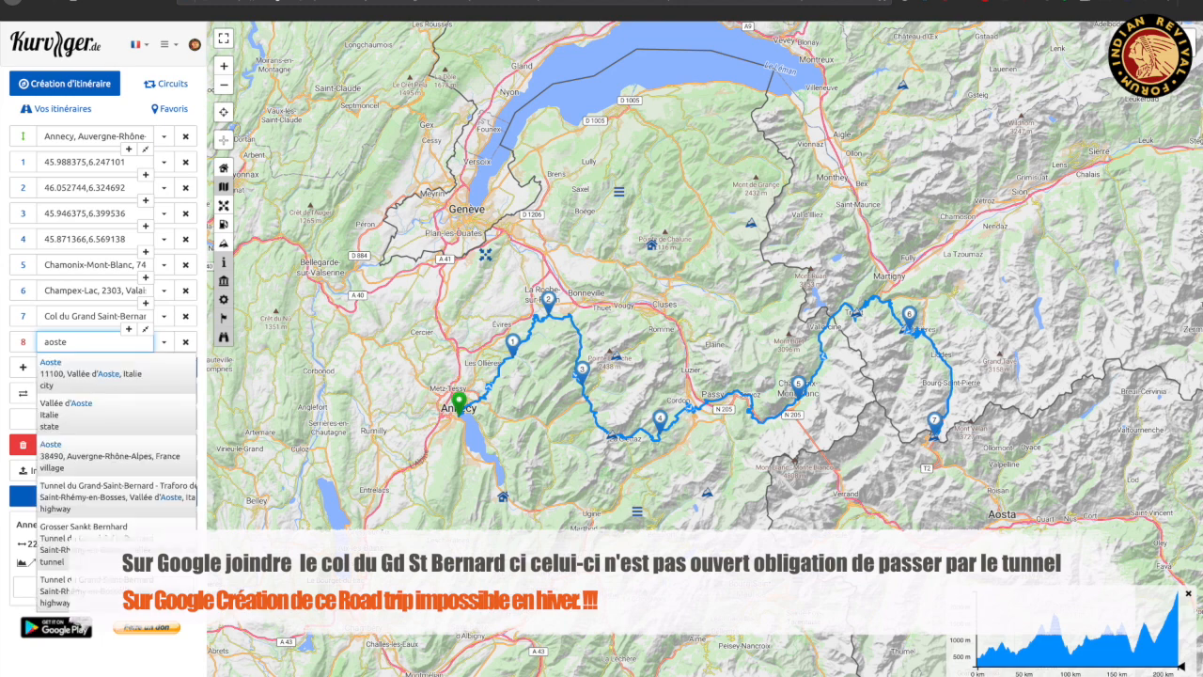
left_click(76, 367)
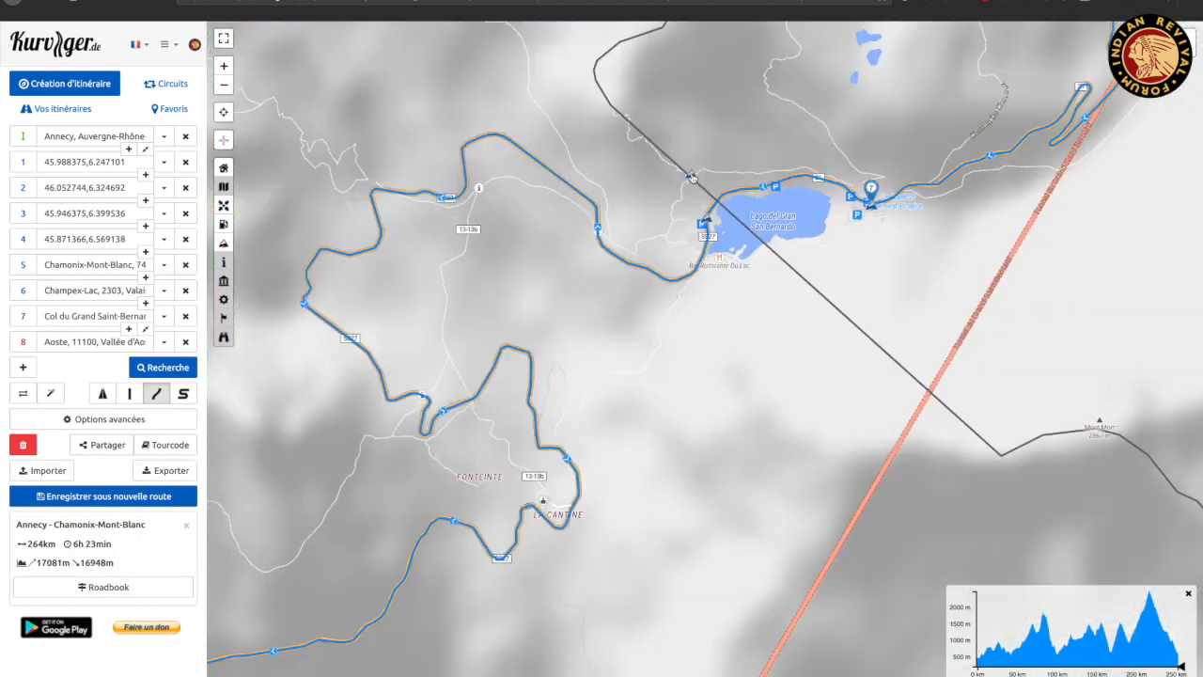
- View the information for the Col du Gd St-Bernard pass on the map and close it
left_click(693, 177)
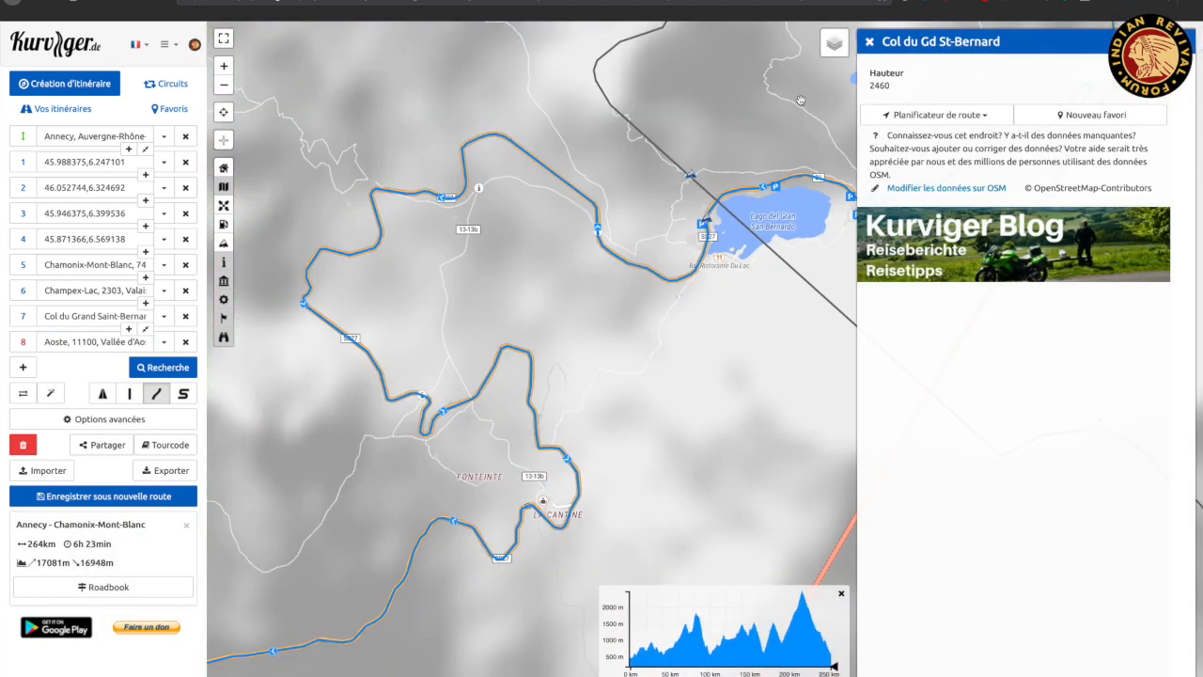
left_click(871, 43)
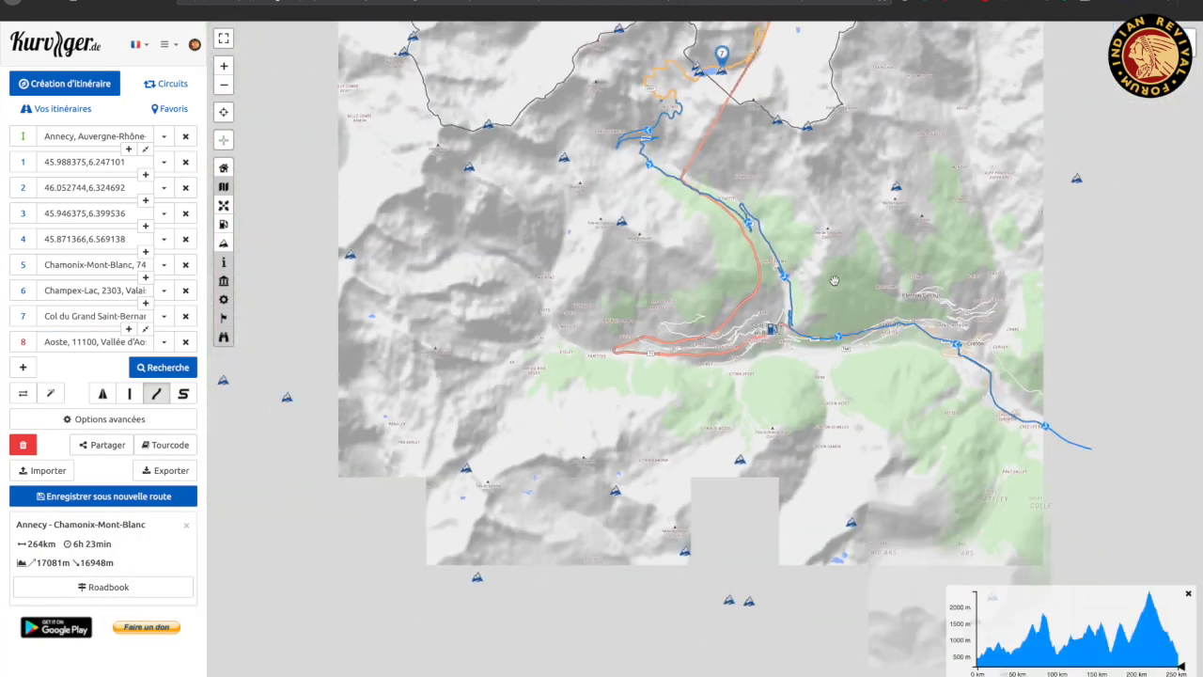
scroll(940, 492, "down", 3)
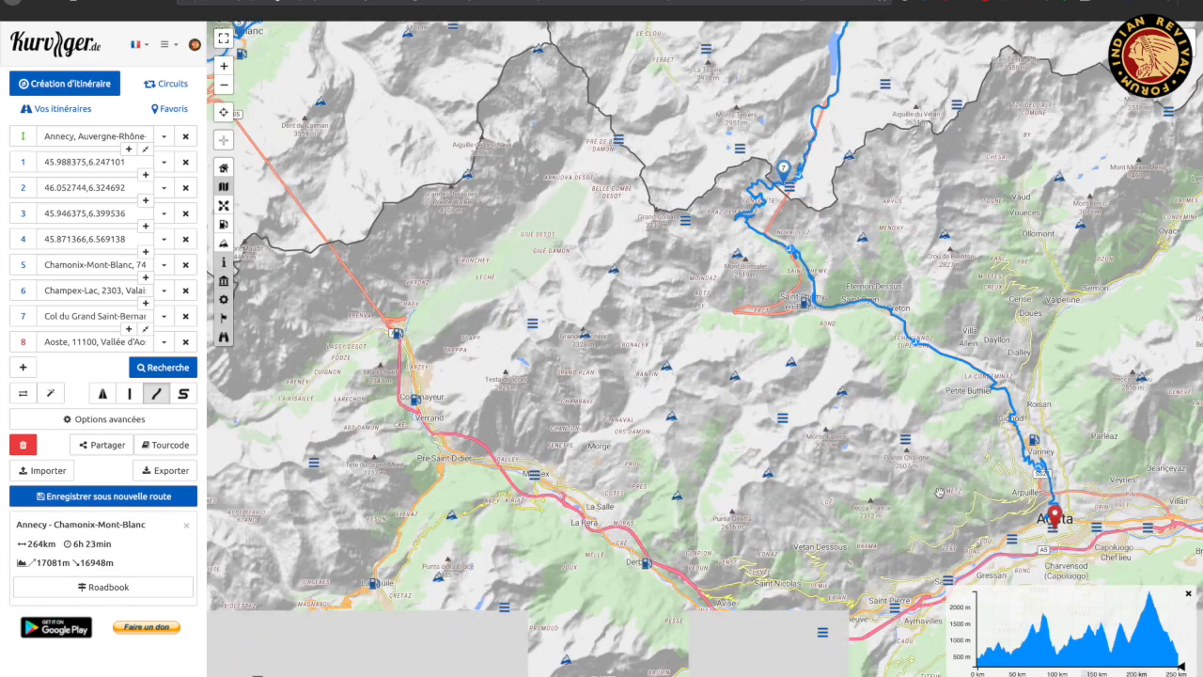
- Add La Thuile, Vallée d'Aoste, as a via point after Aoste, with Bourg-Saint-Maurice as the destination
left_click_drag(931, 486, 977, 430)
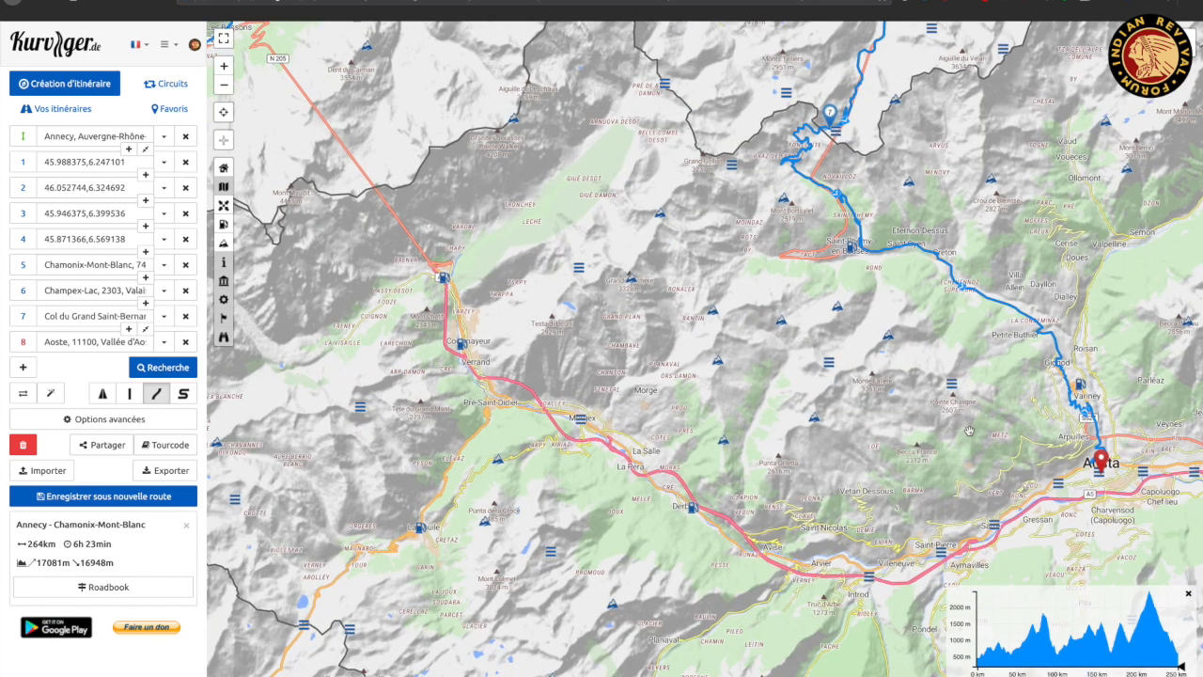
left_click_drag(660, 399, 818, 424)
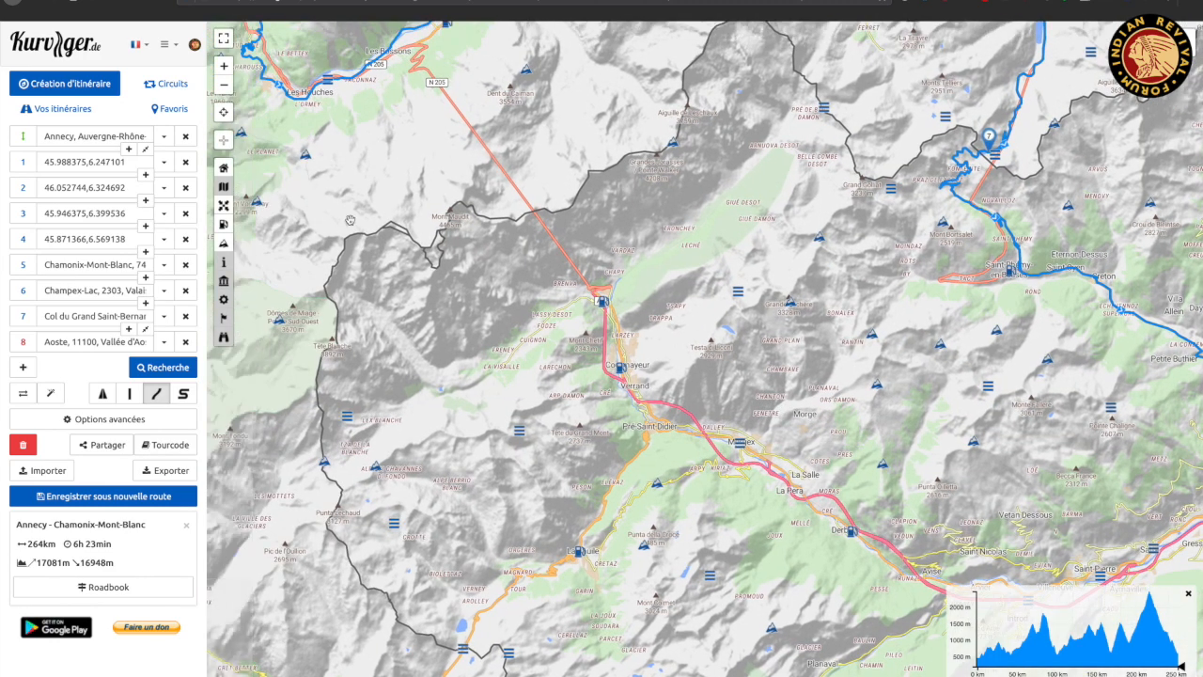
left_click(22, 367)
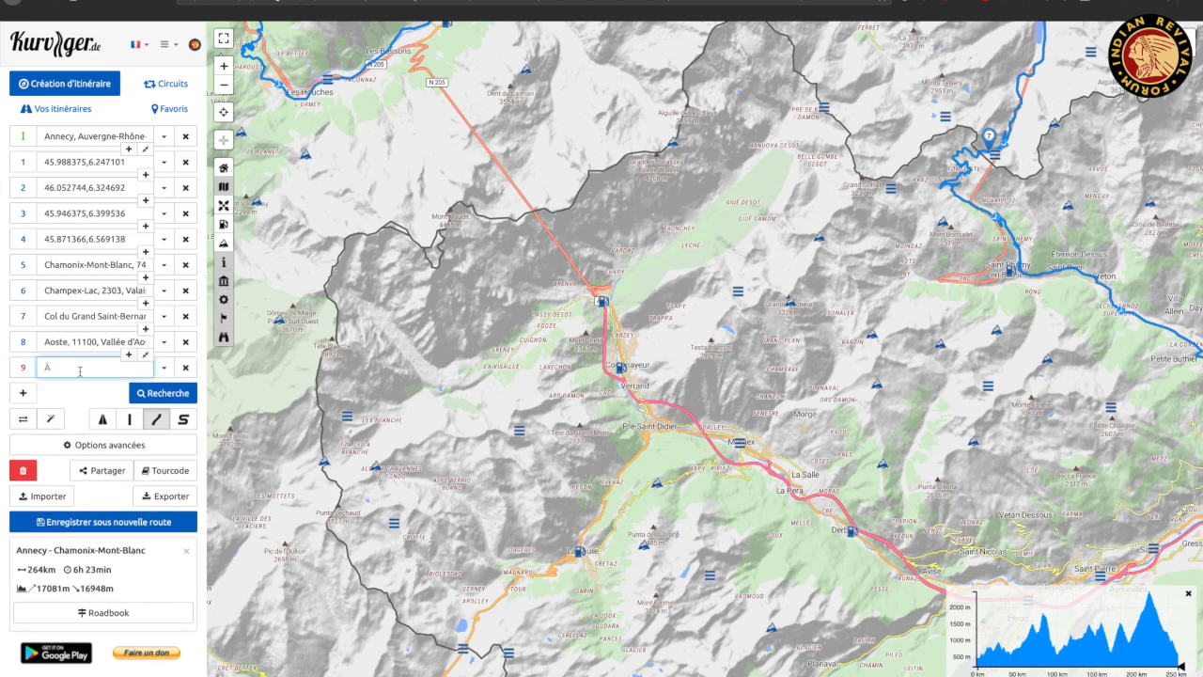
type("l")
type("a thuile")
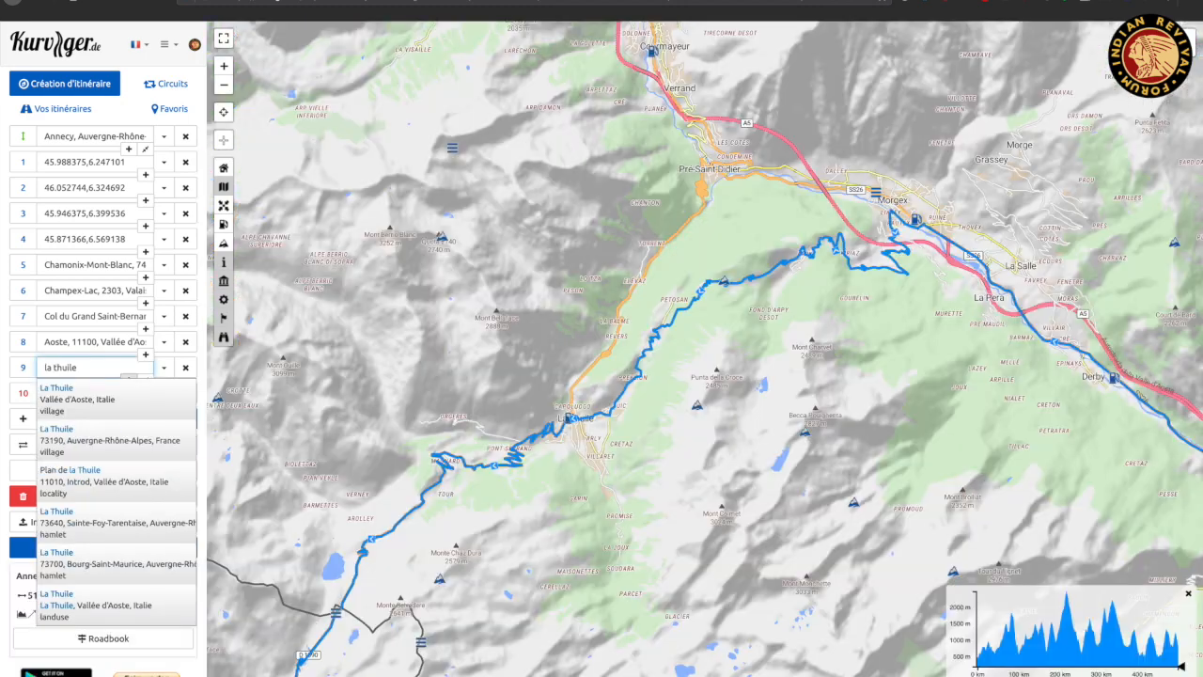
left_click(138, 396)
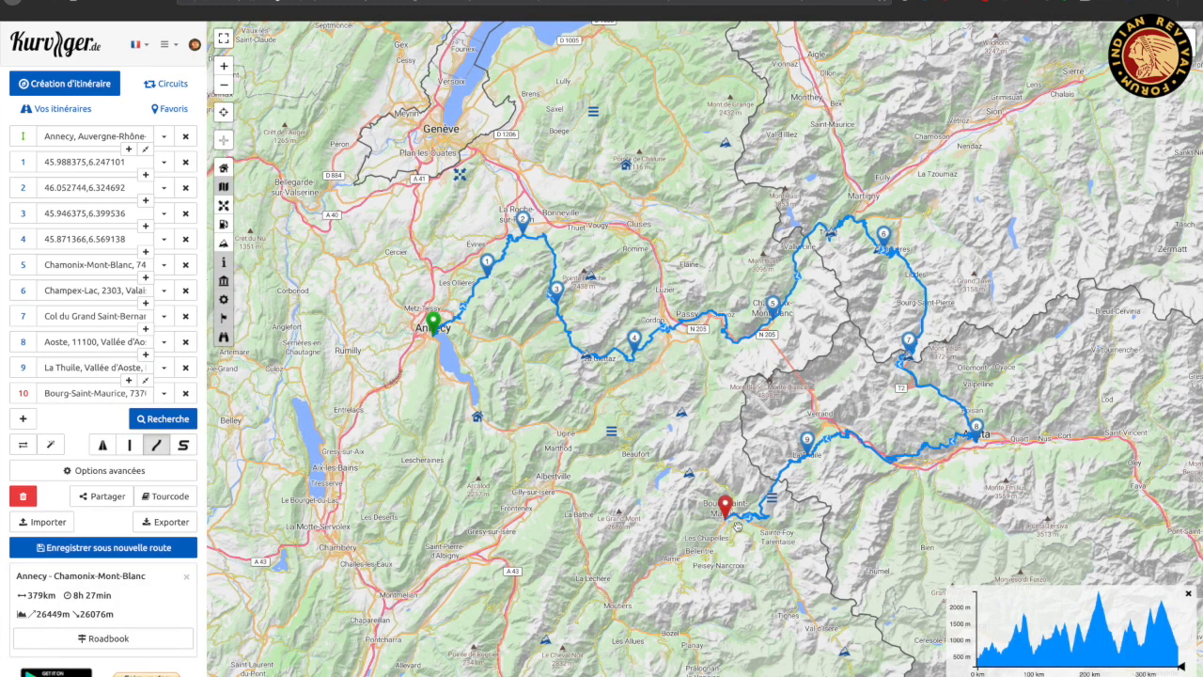
- Extend the route past Bourg-Saint-Maurice through the Cormet de Roselend mountain pass to Beaufort, 73270, as the destination
left_click(23, 418)
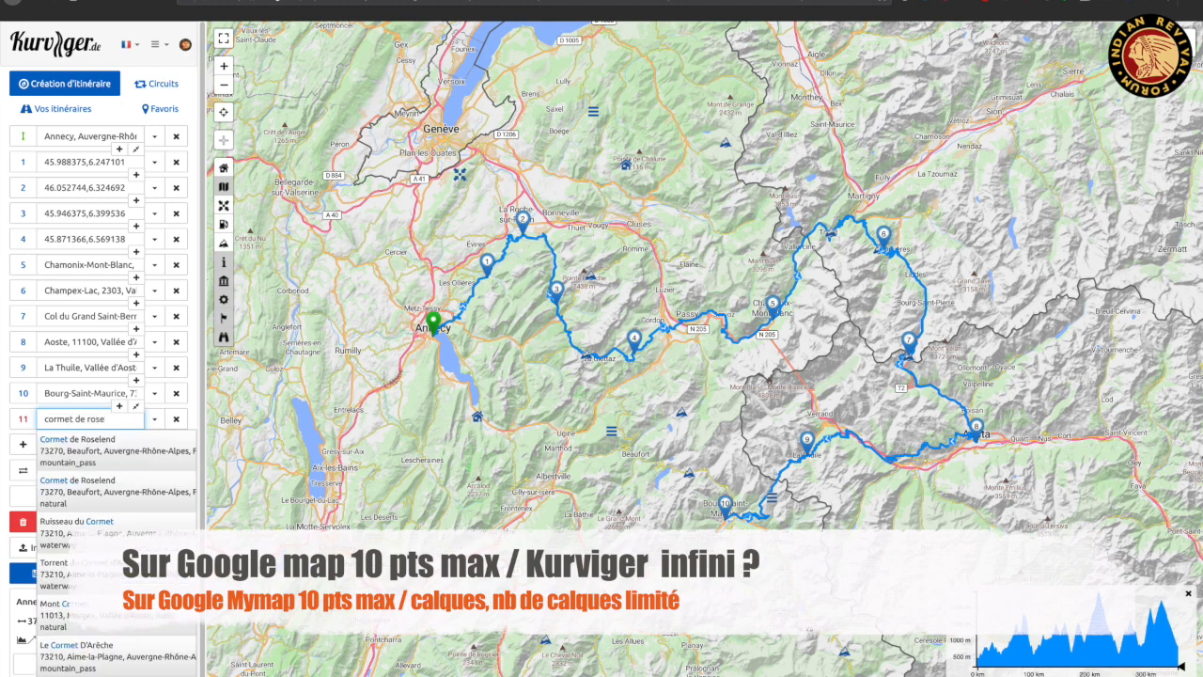
left_click(103, 450)
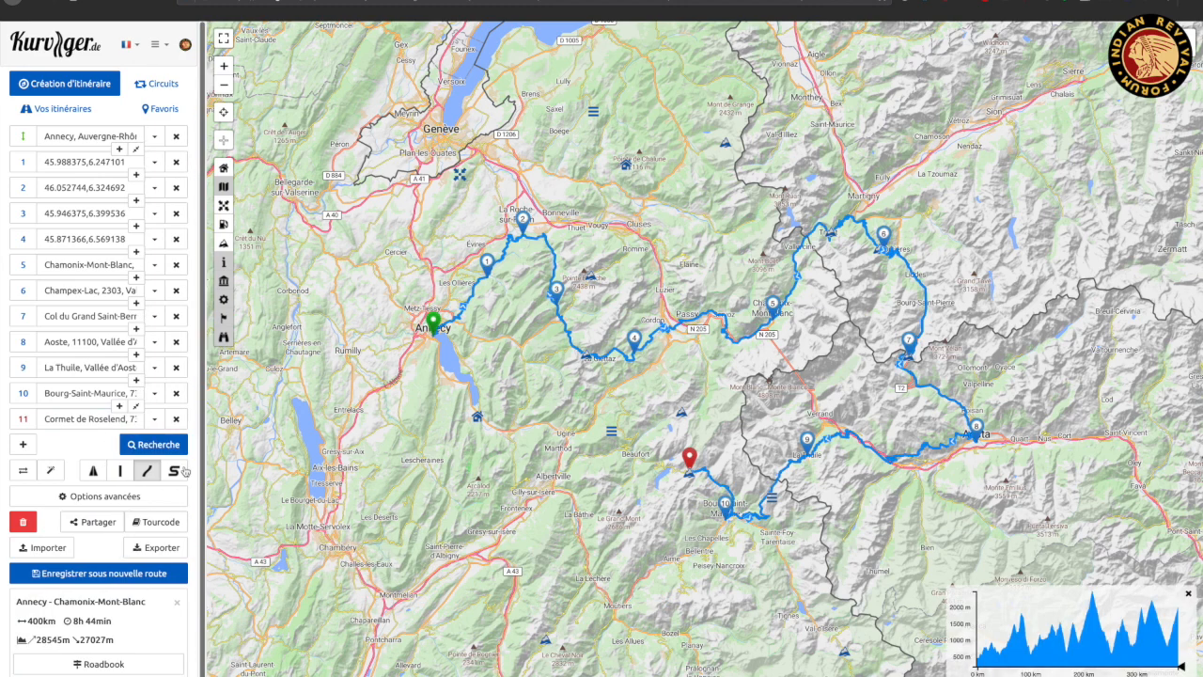
left_click(23, 445)
type("beraufort")
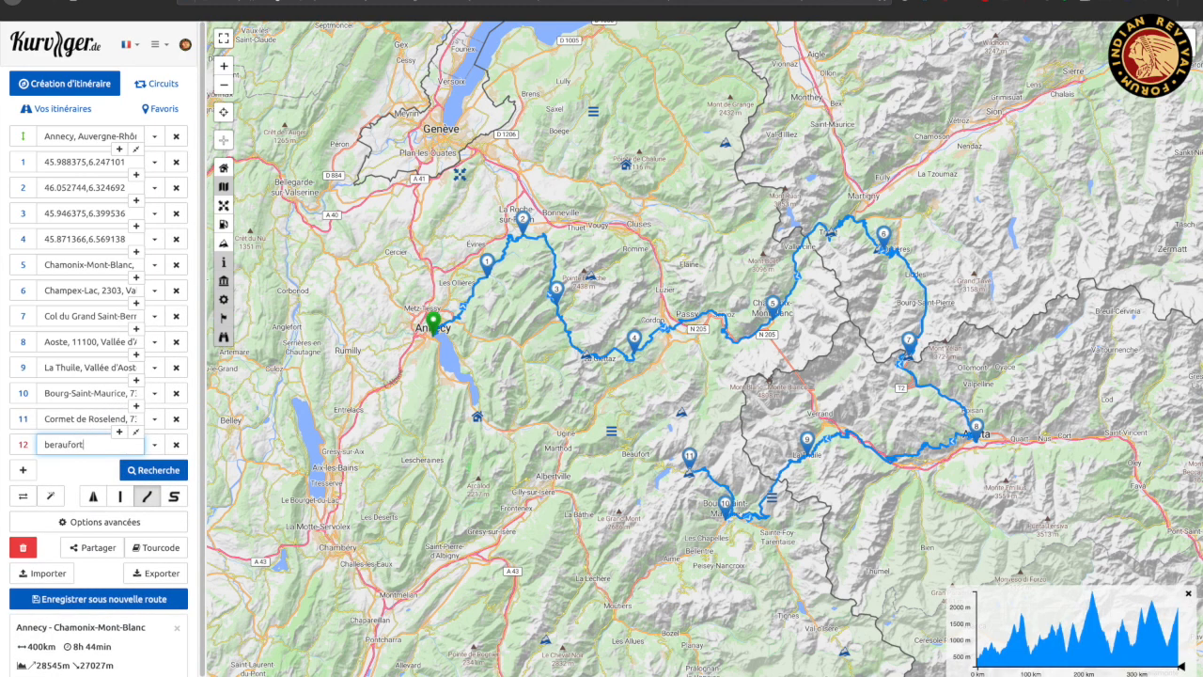
left_click(60, 444)
type("a")
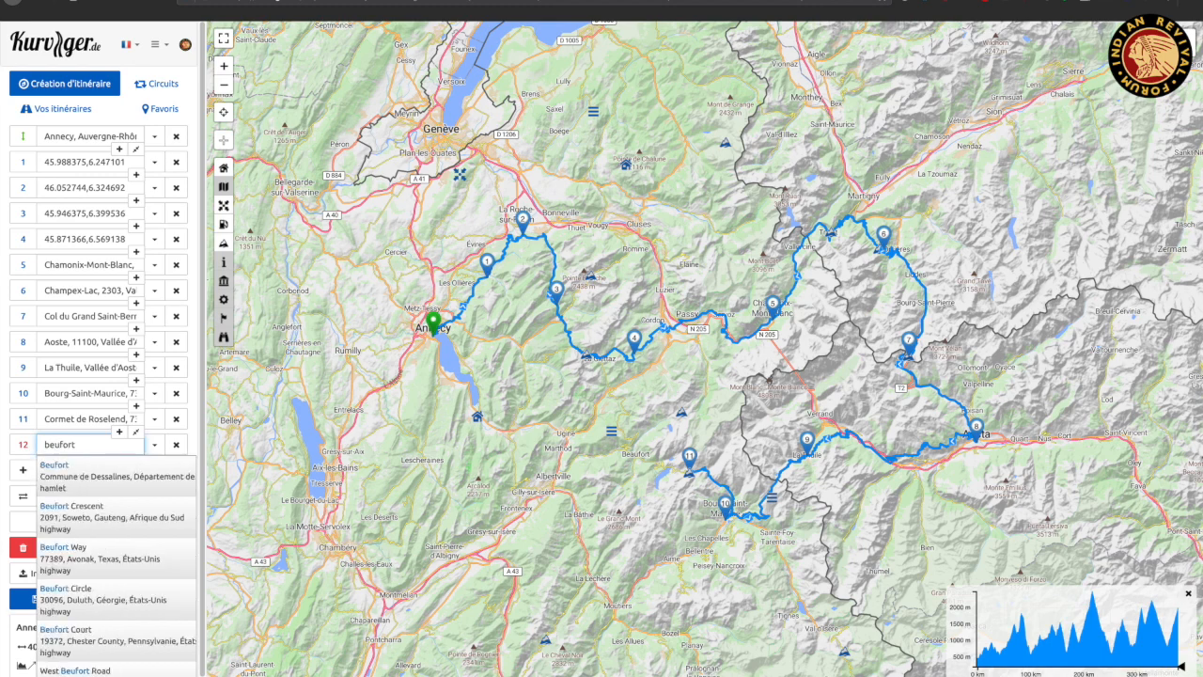
left_click(73, 468)
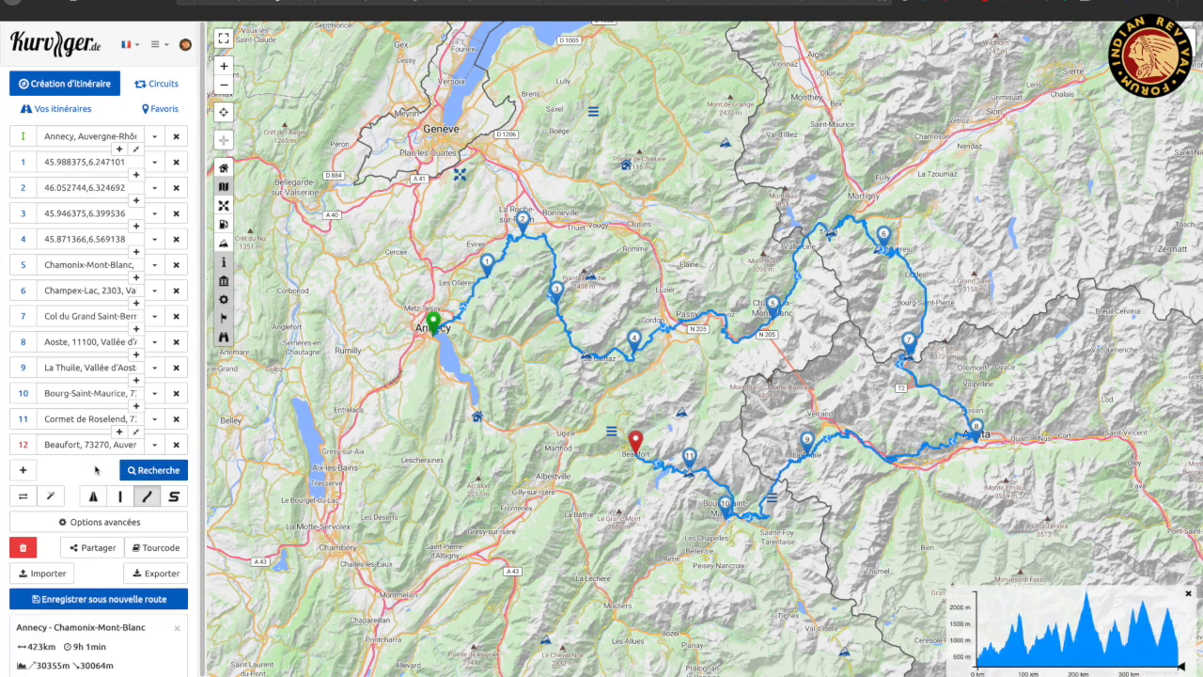
- Extend the route past Beaufort with Col de la Forclaz, 74210, as a via point and Annecy, Auvergne-Rhône-Alpes, as the final destination
left_click(22, 469)
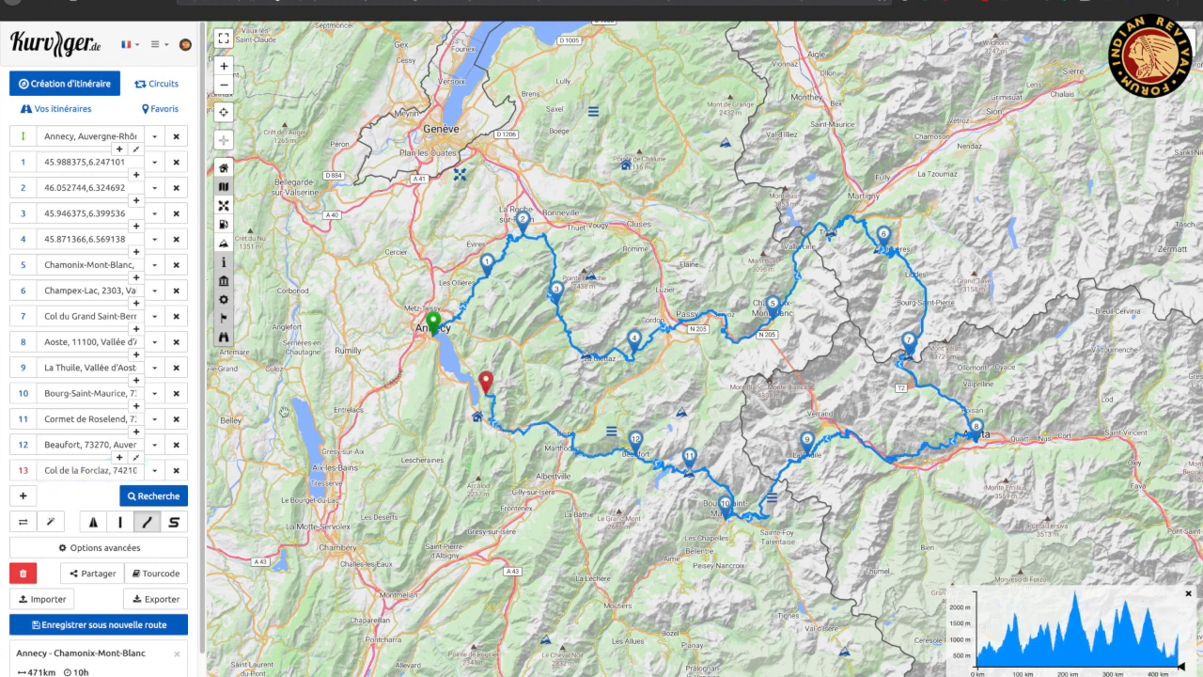
left_click(22, 496)
left_click(72, 495)
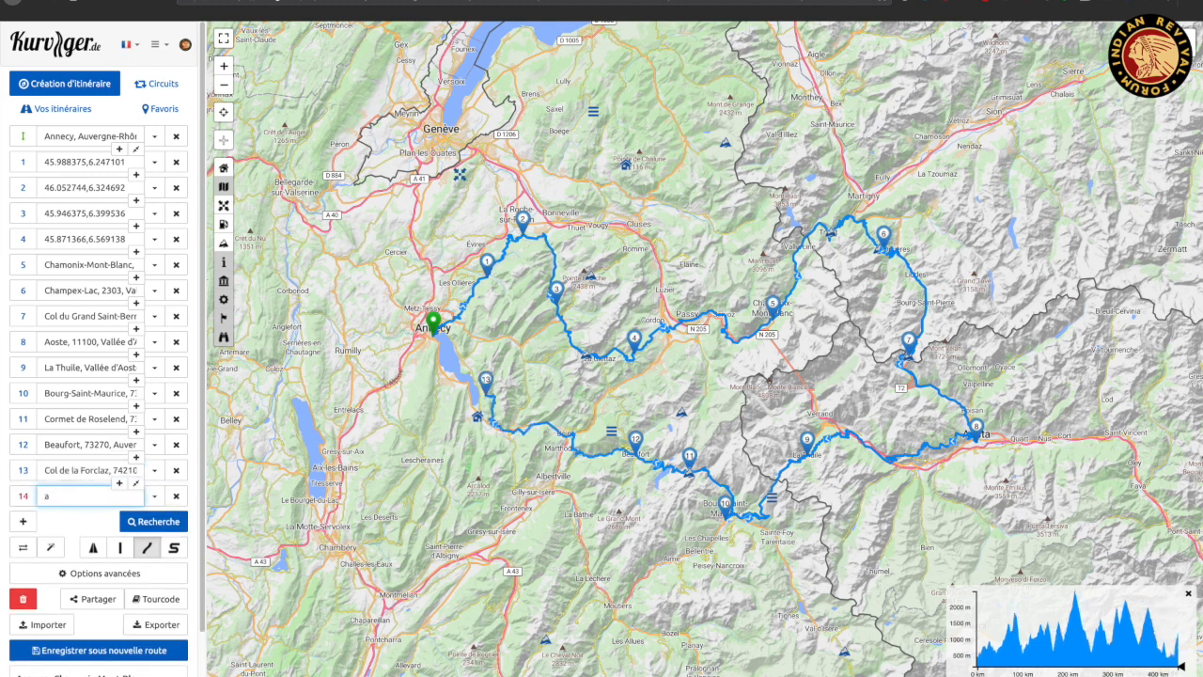
type("annecy")
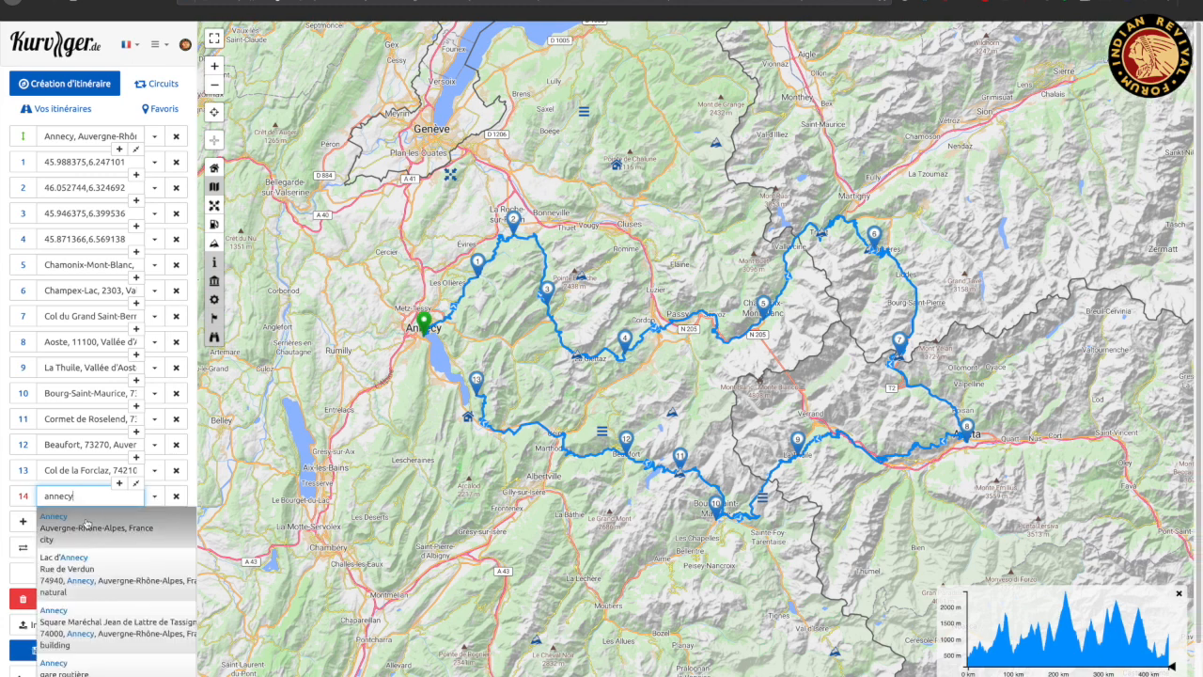
left_click(88, 518)
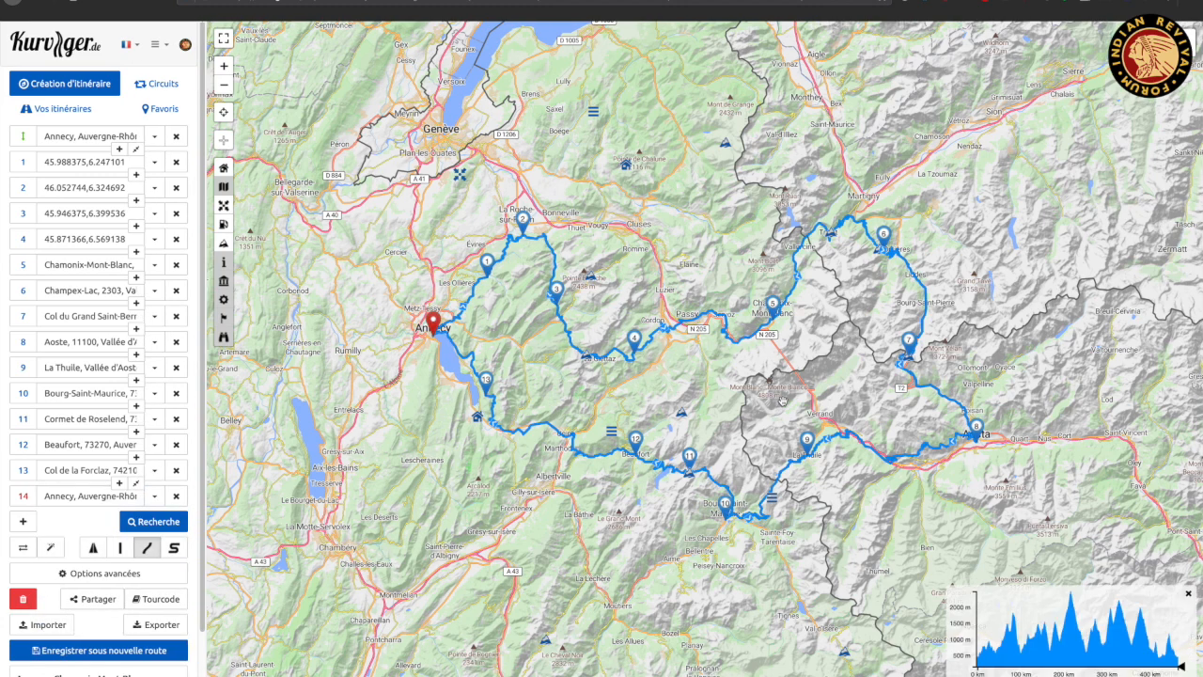
- Snap all waypoints of the route to the nearest road
scroll(667, 362, "down", 1)
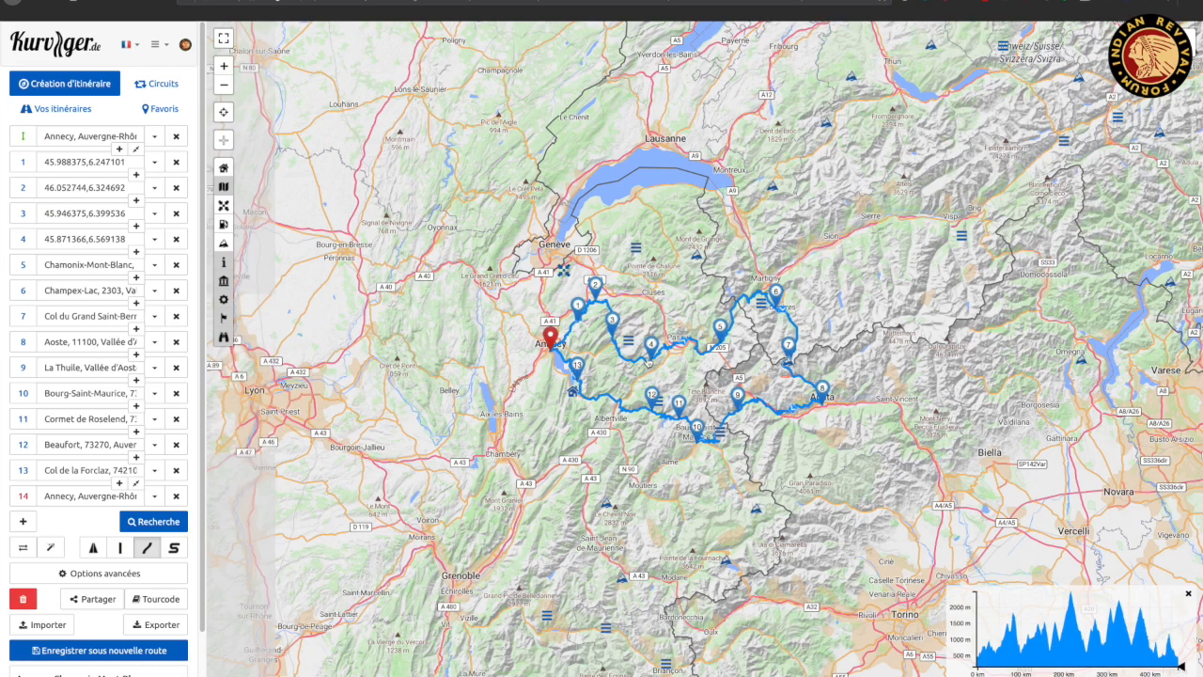
scroll(649, 364, "up", 2)
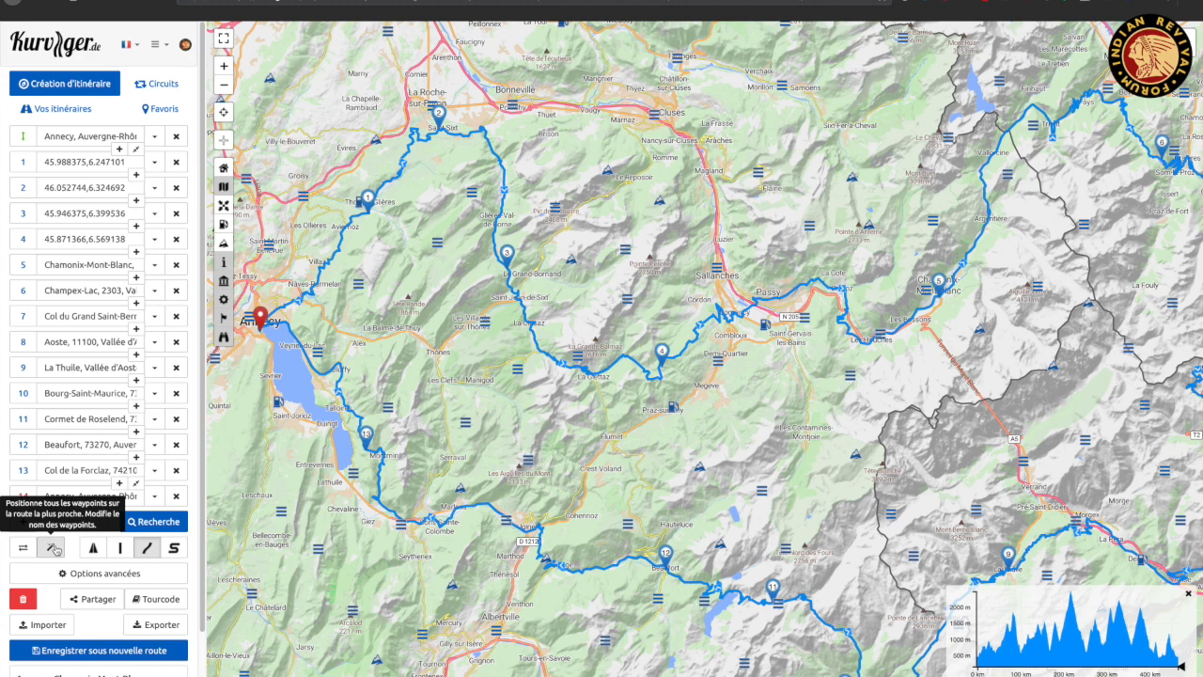
left_click(55, 549)
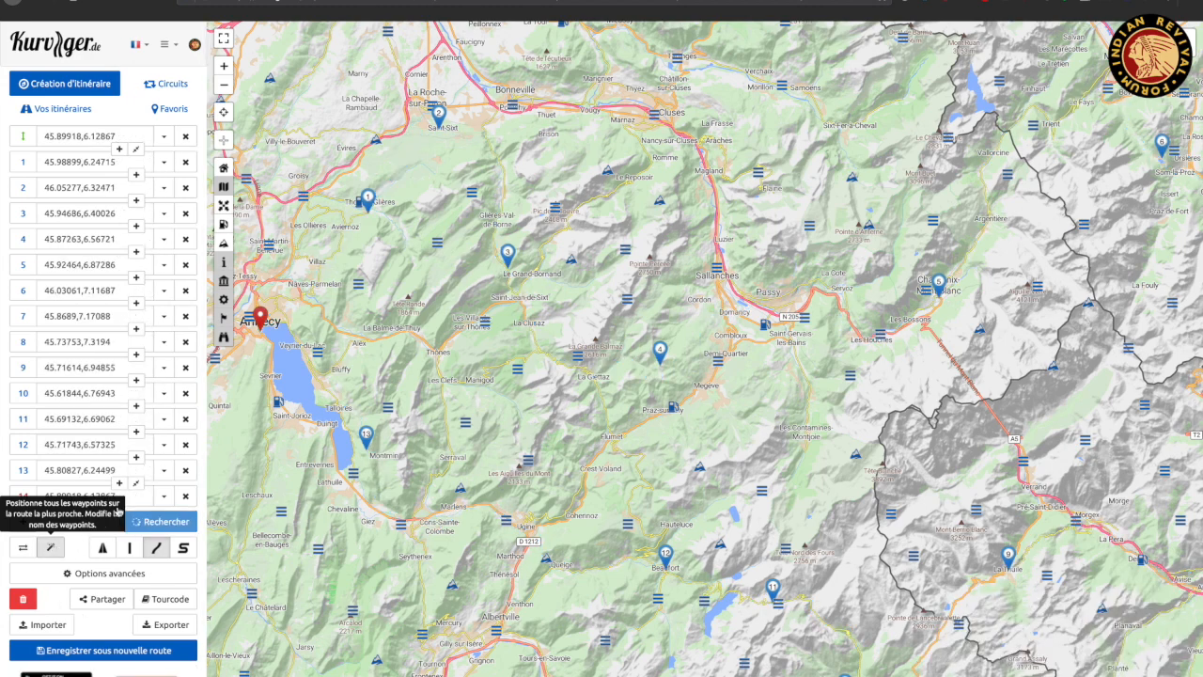
- Move via point 2 at Saint-Sixt off the dead-end detour and onto the road the route follows through the village
left_click_drag(436, 216, 581, 264)
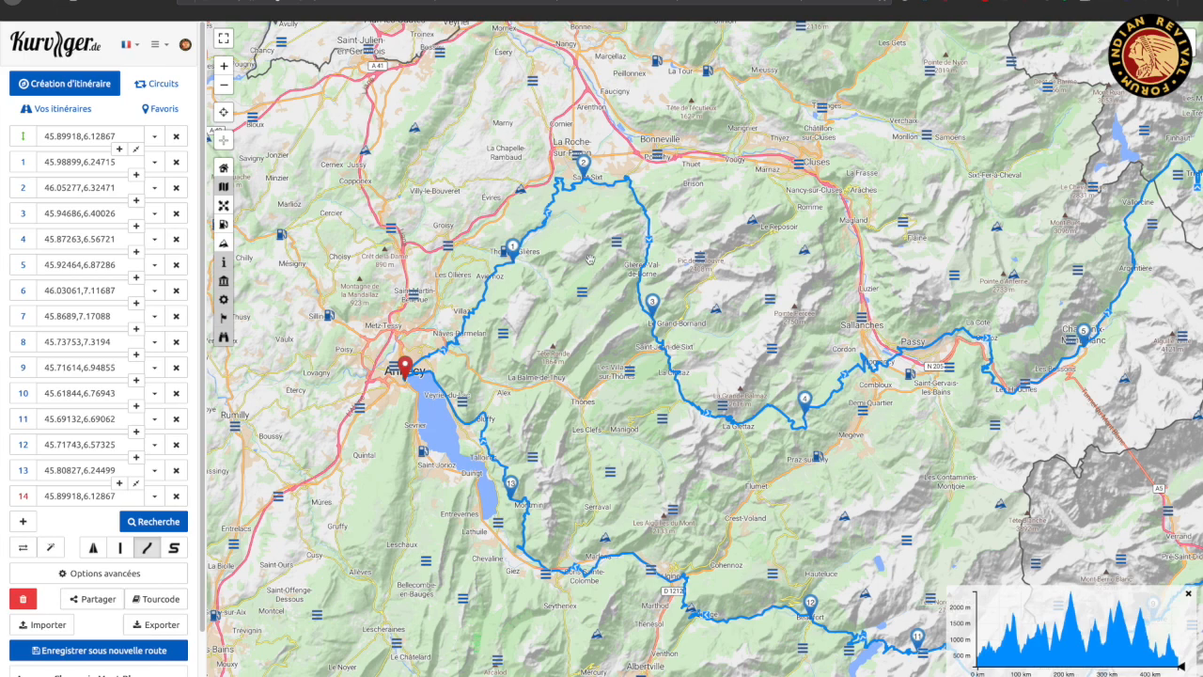
scroll(559, 243, "up", 5)
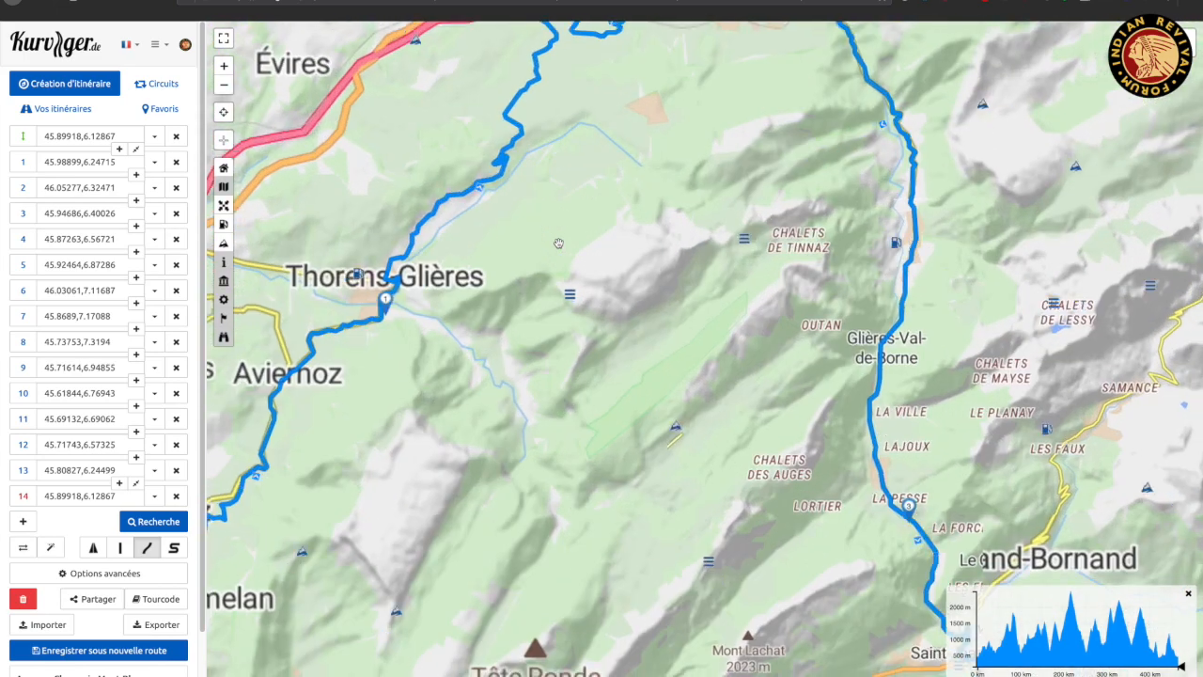
scroll(529, 360, "down", 3)
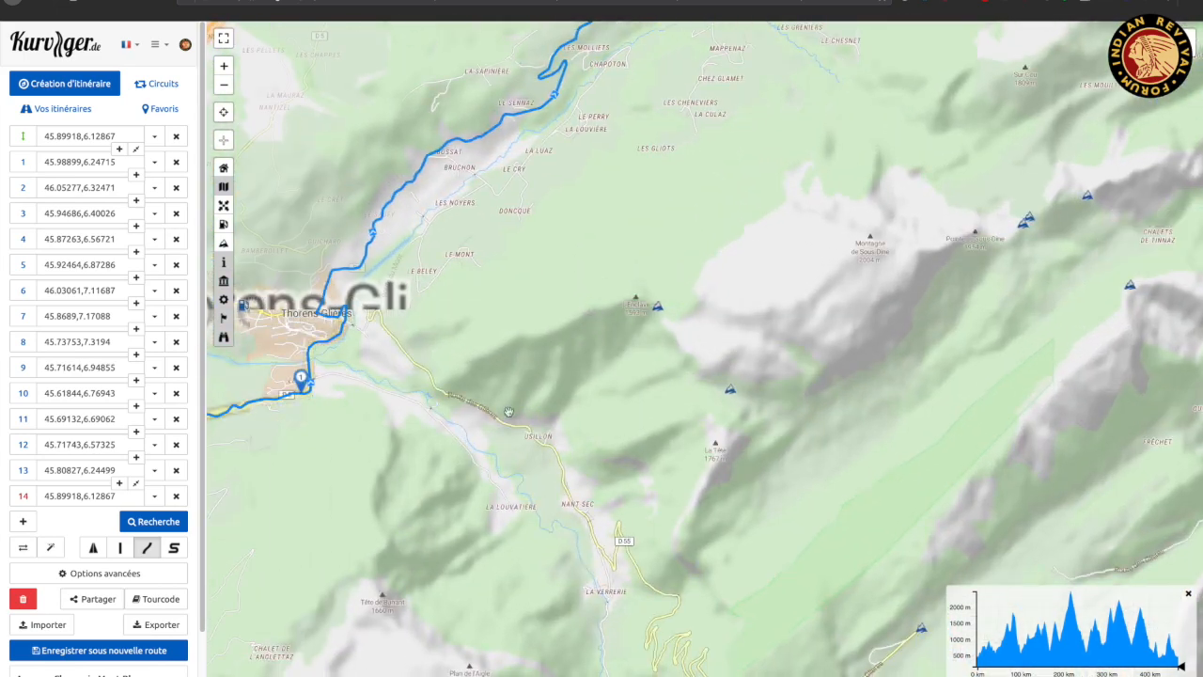
left_click_drag(511, 422, 696, 381)
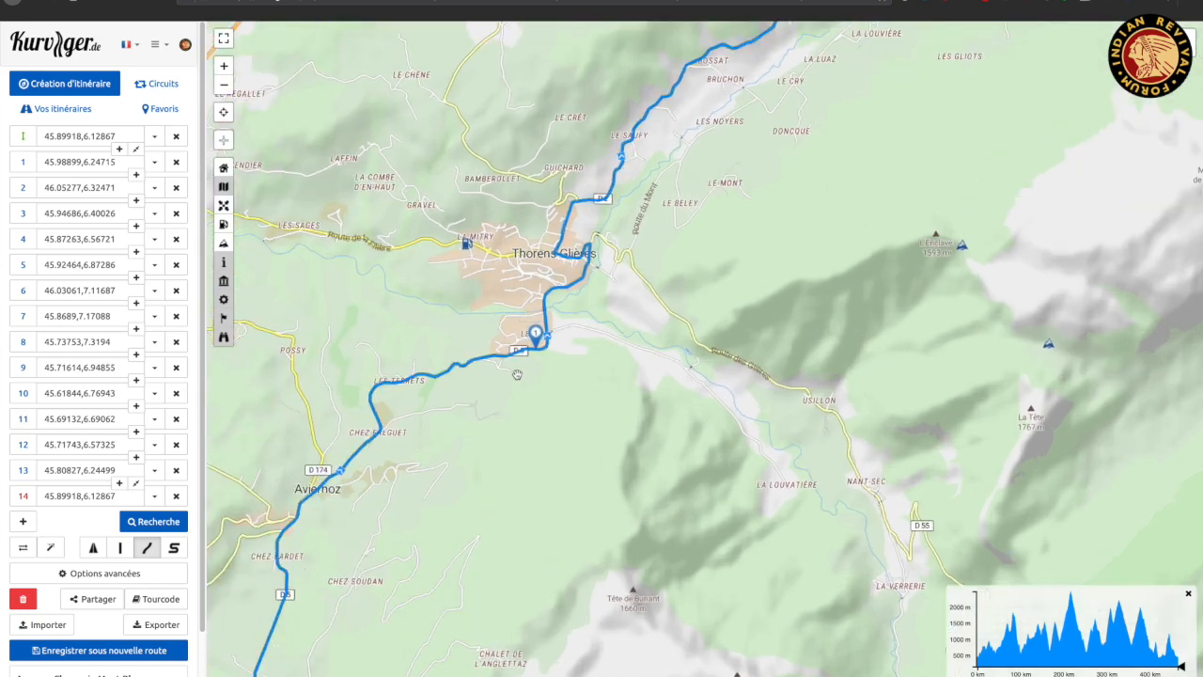
scroll(517, 375, "up", 2)
scroll(517, 375, "down", 3)
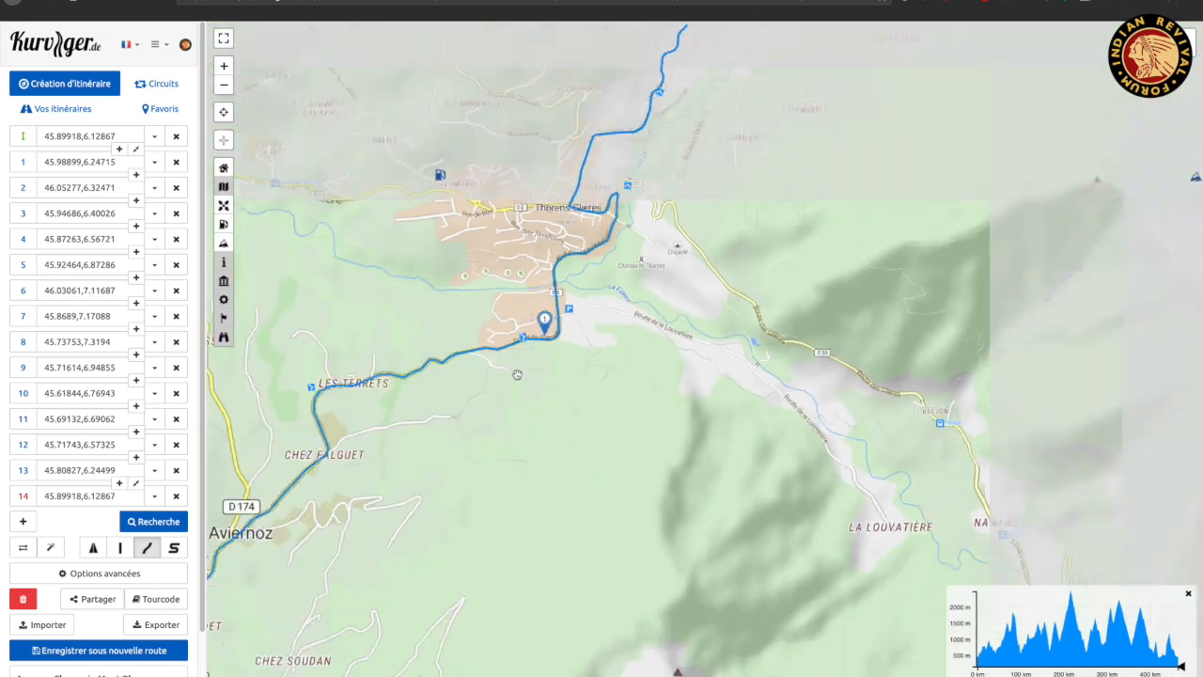
left_click_drag(808, 171, 677, 342)
scroll(683, 244, "up", 3)
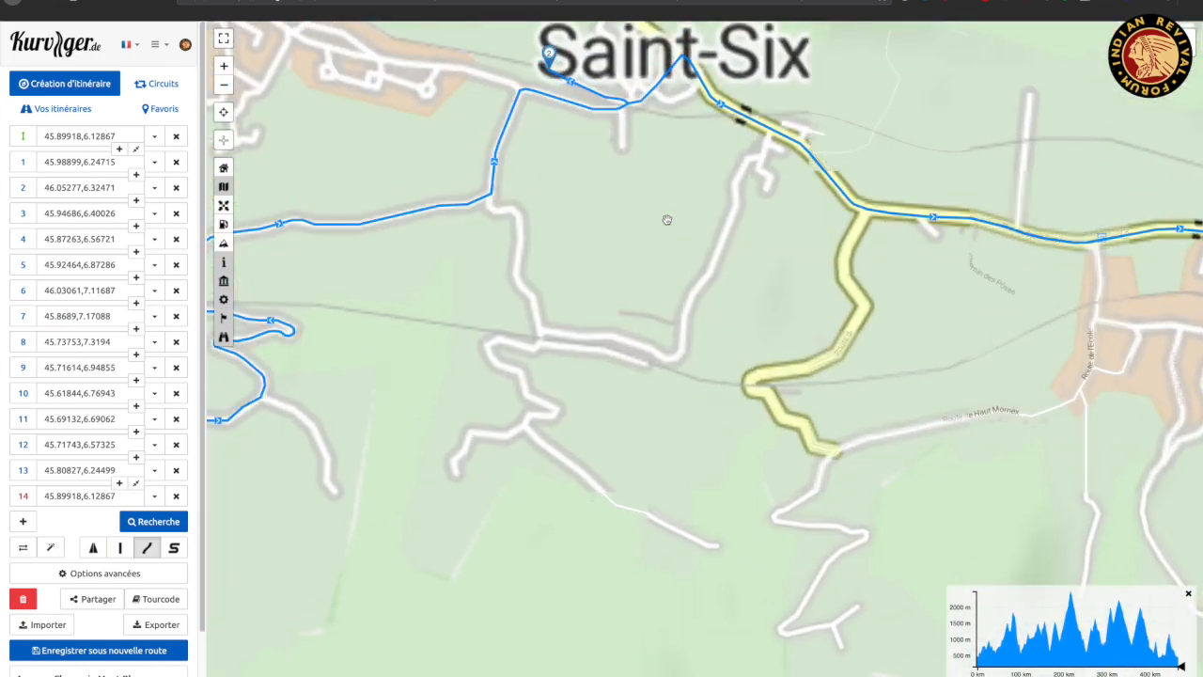
left_click_drag(612, 247, 624, 340)
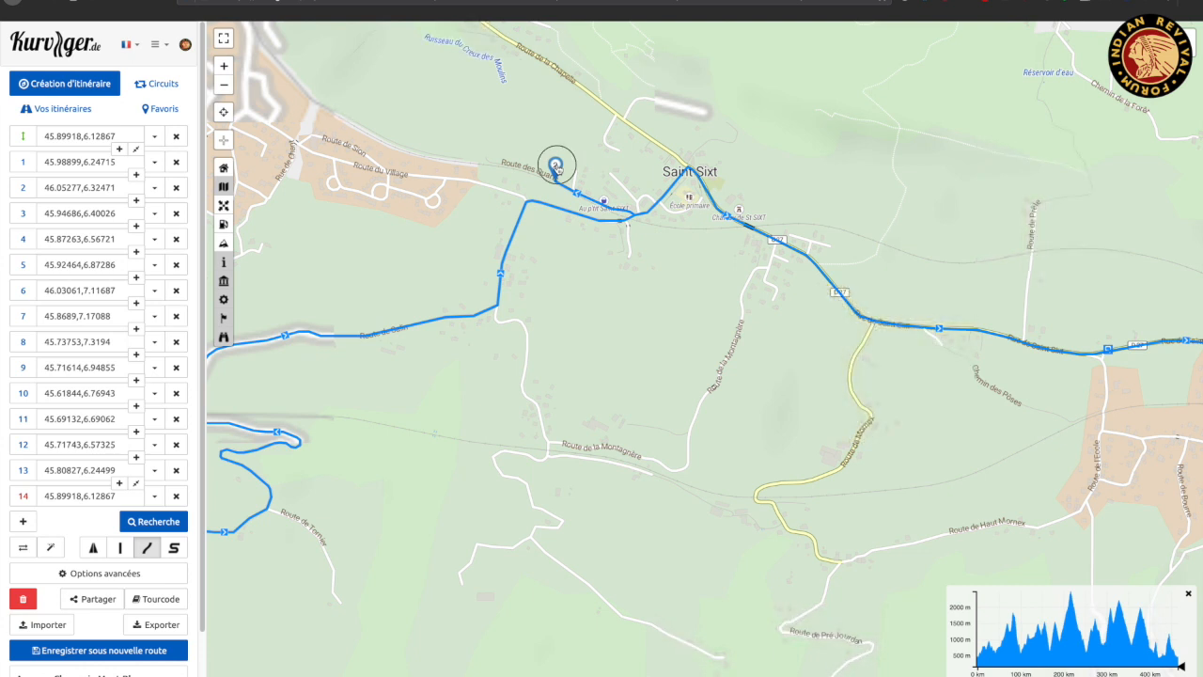
left_click(556, 167)
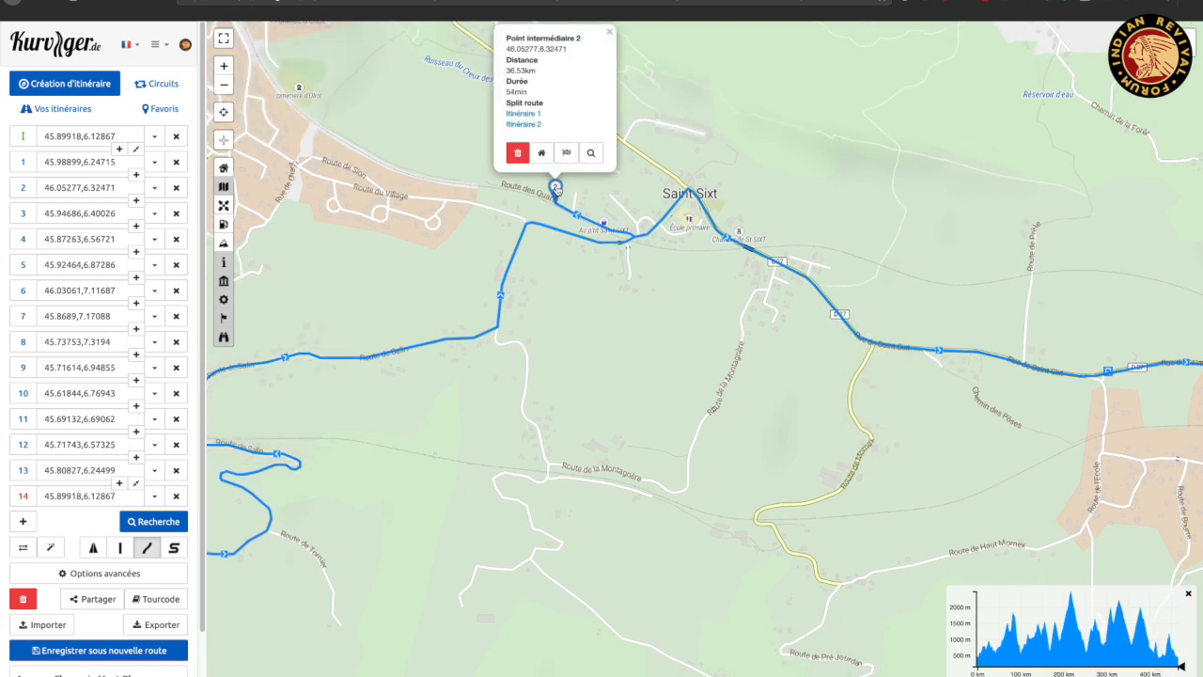
left_click_drag(556, 188, 642, 222)
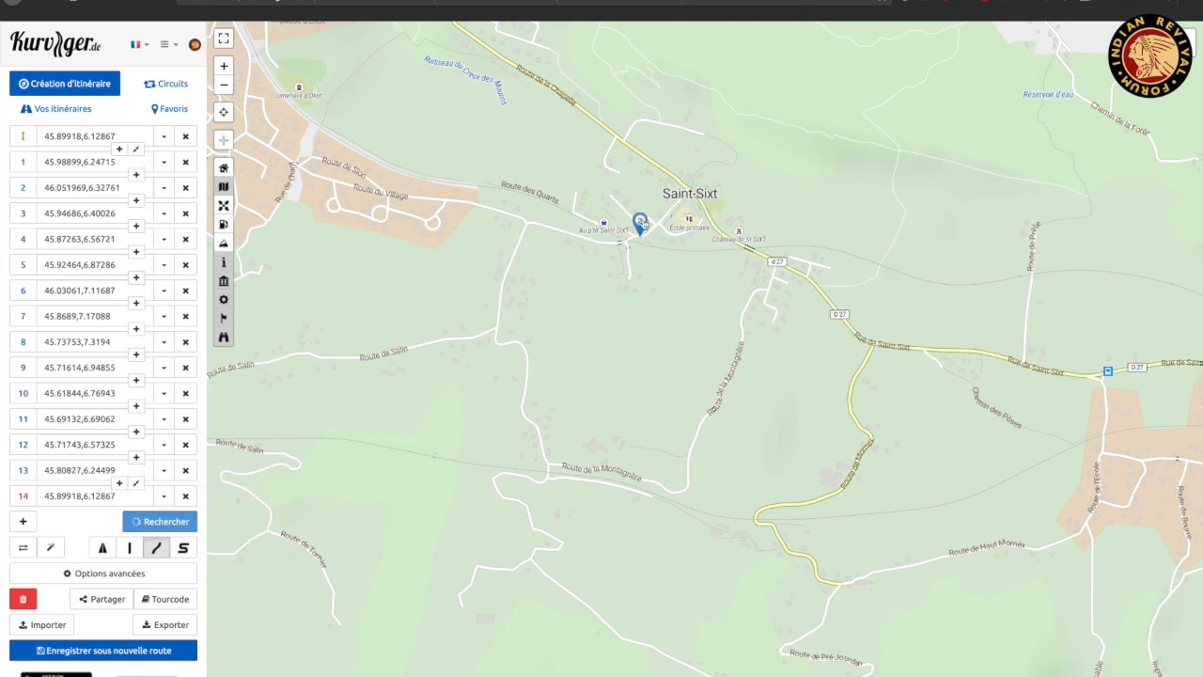
- Add via points 5, 6 and 7 between Les Houches and Chamonix and move point 6 onto the N 205 so the route follows it
scroll(756, 327, "down", 1)
left_click_drag(932, 407, 616, 286)
left_click_drag(888, 344, 679, 328)
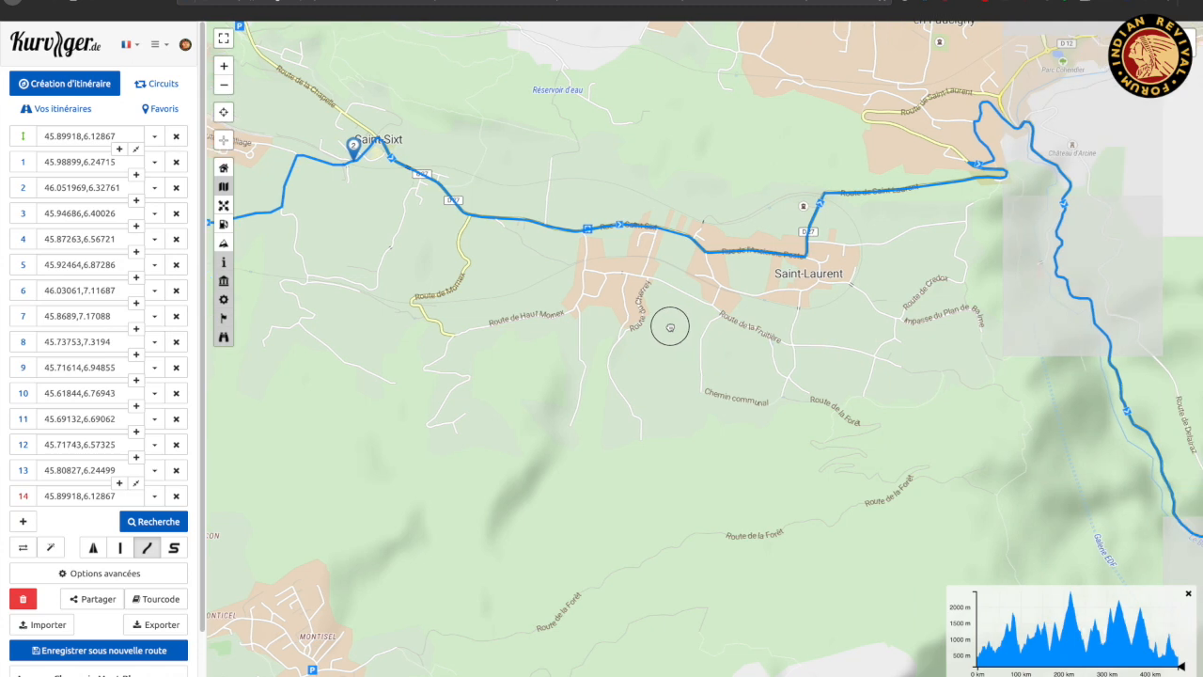
scroll(793, 373, "down", 3)
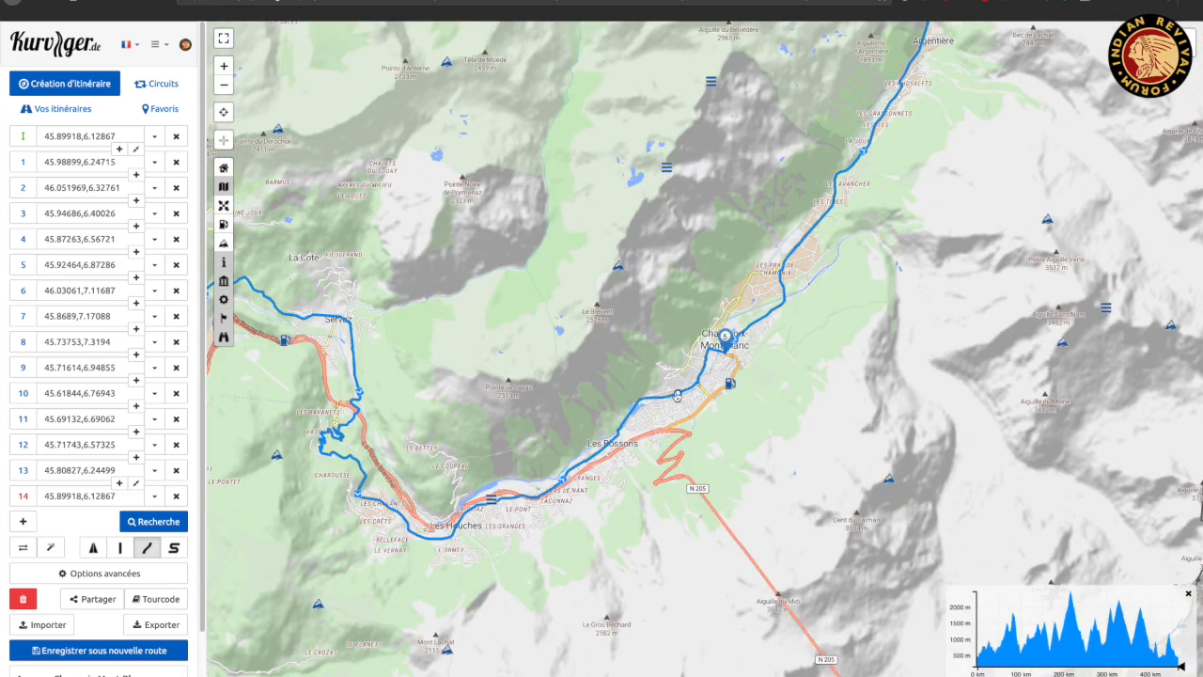
left_click(677, 395)
left_click_drag(678, 380, 692, 402)
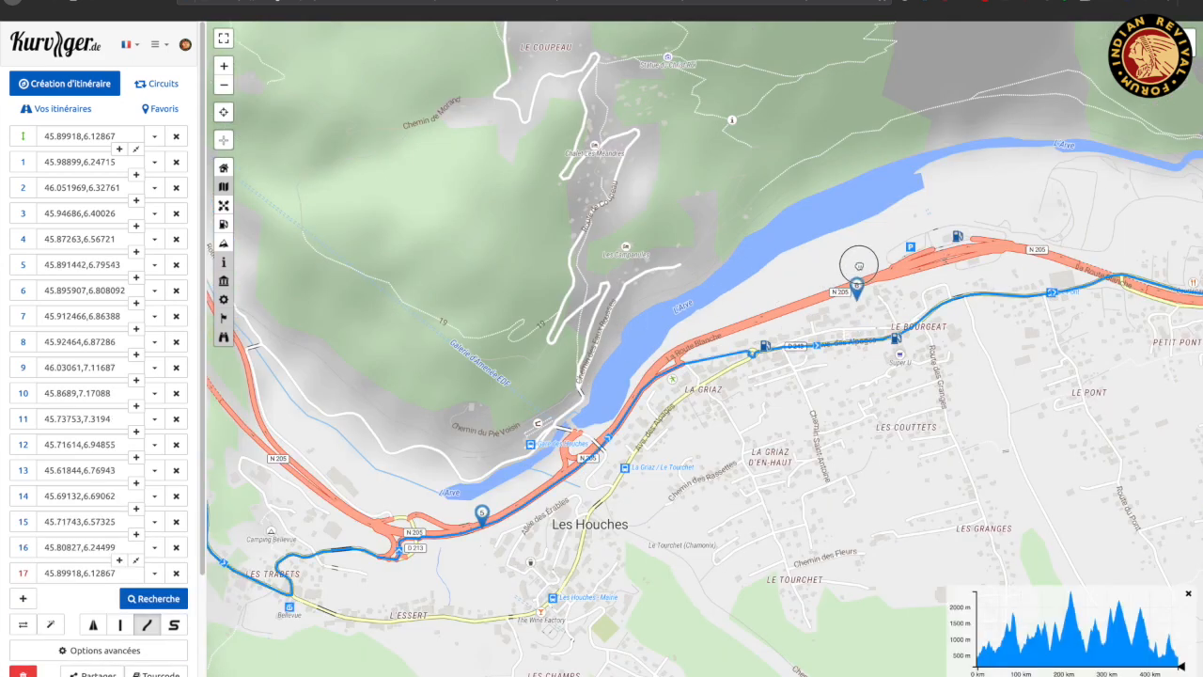
left_click_drag(854, 261, 885, 241)
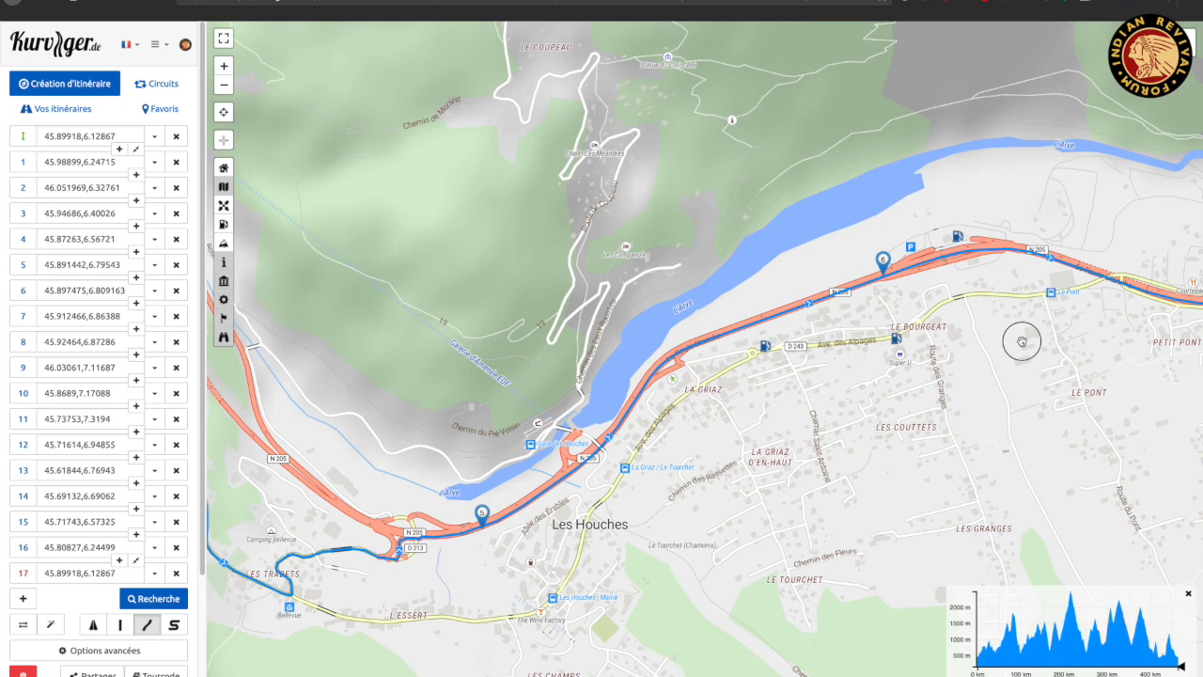
- Examine the route along the N 205 to Chamonix, the whole loop on the map, and the waypoint list with the route summary
left_click_drag(913, 350, 633, 443)
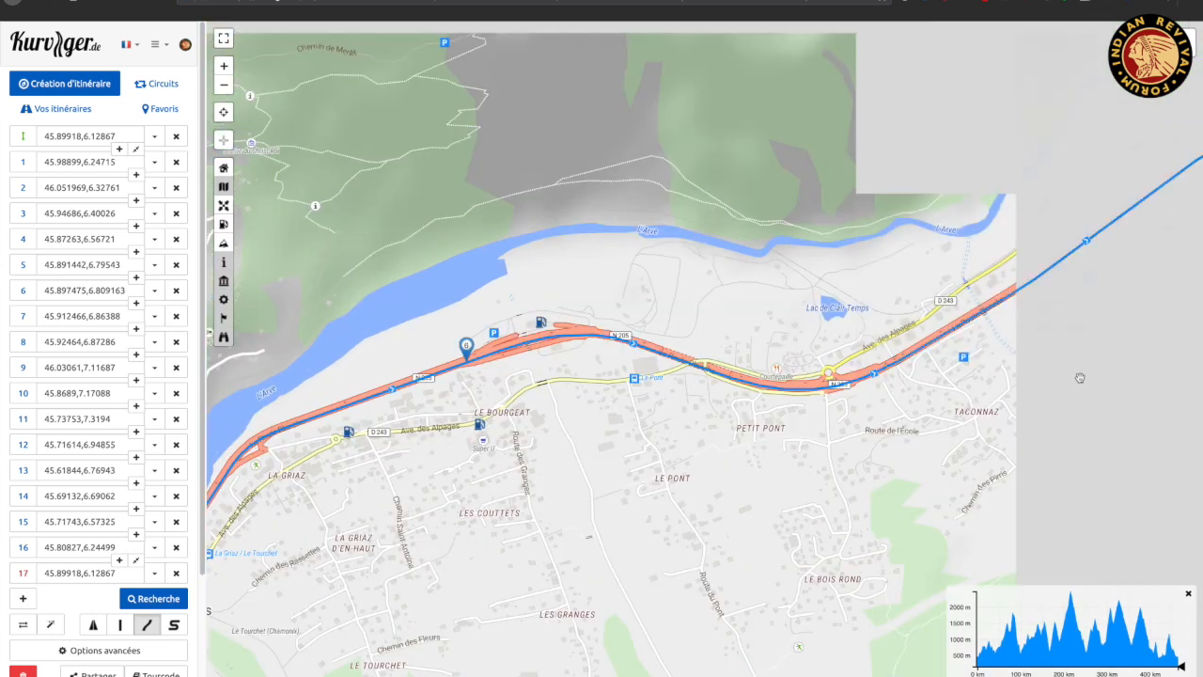
left_click_drag(1081, 344, 865, 435)
scroll(870, 425, "down", 2)
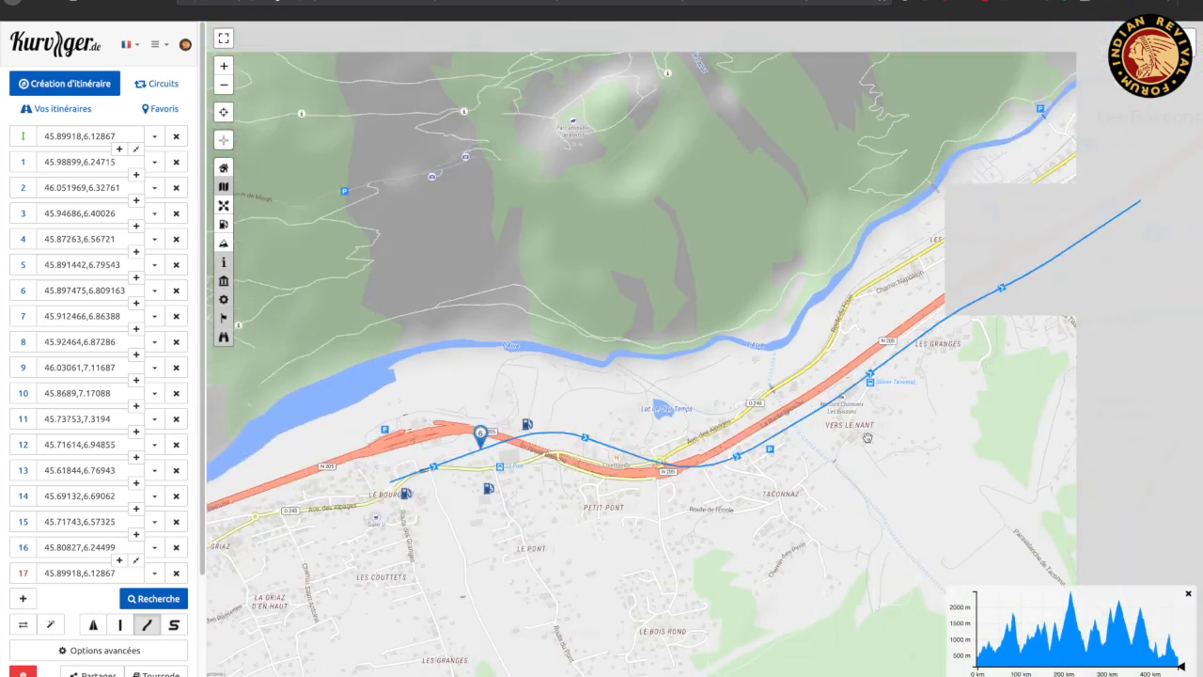
left_click_drag(1025, 383, 484, 554)
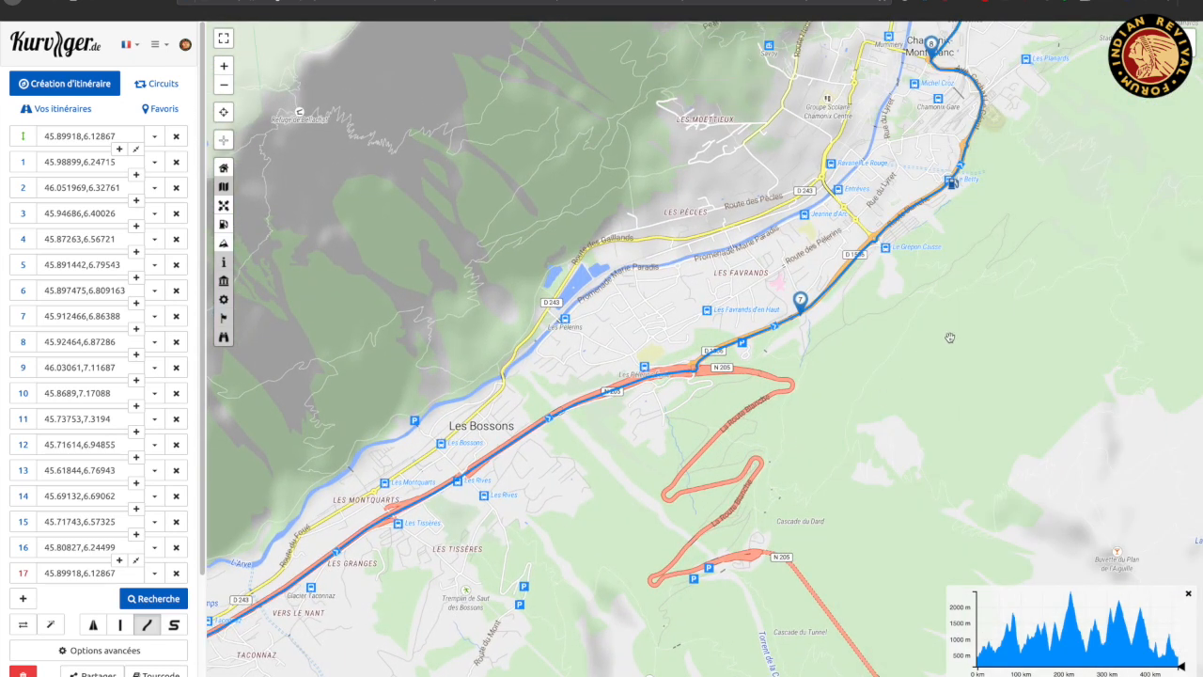
left_click_drag(1042, 244, 1005, 338)
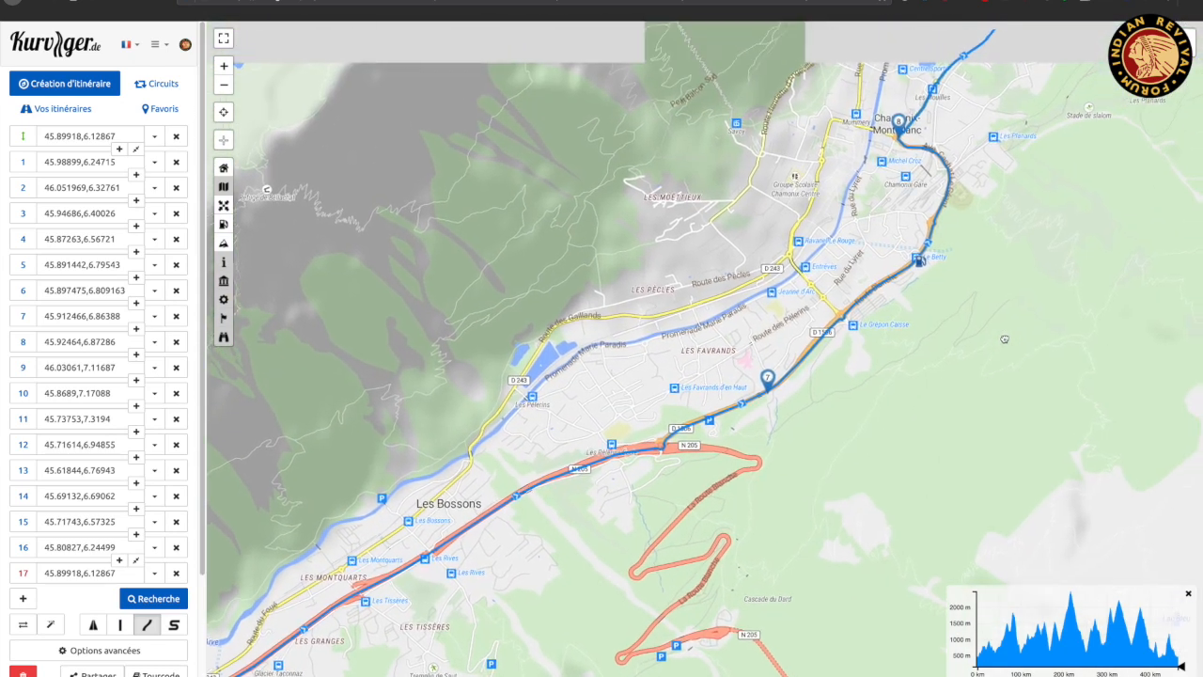
scroll(1005, 338, "down", 3)
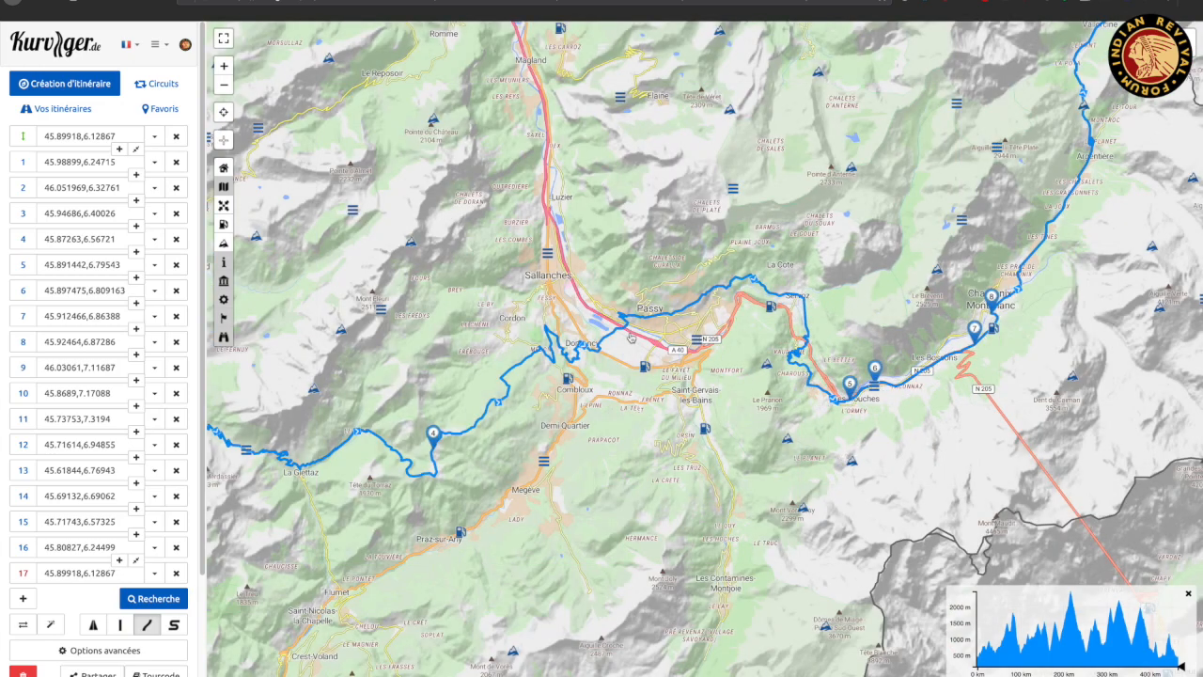
scroll(630, 337, "down", 2)
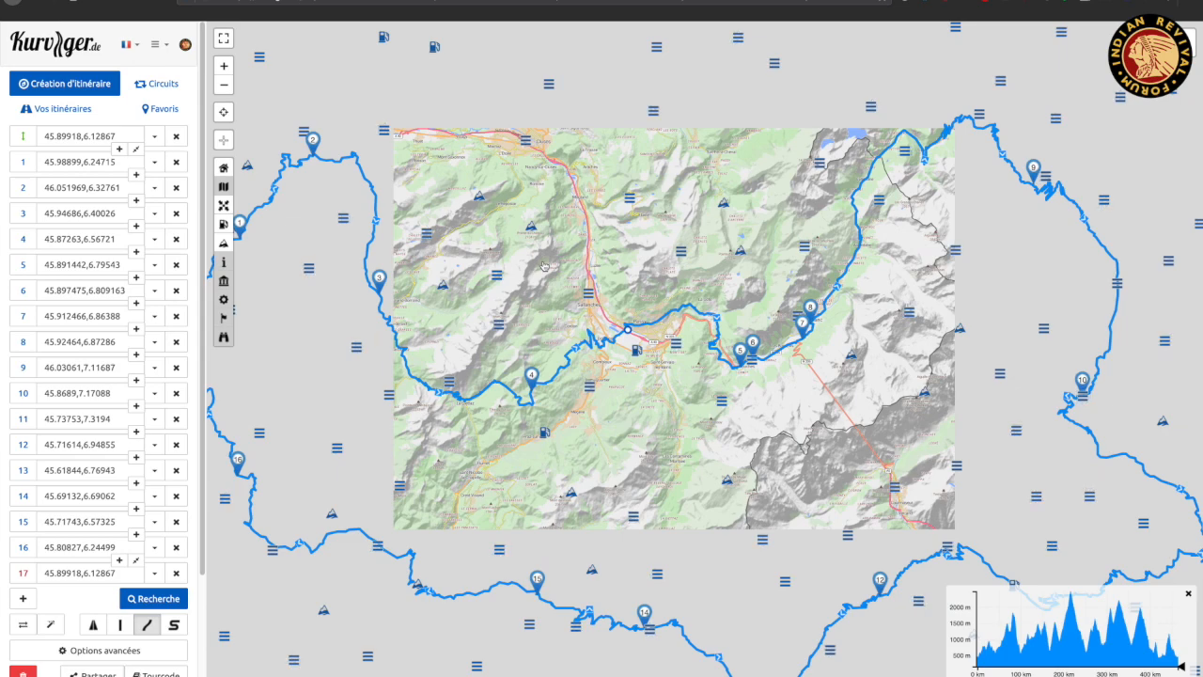
scroll(118, 461, "down", 2)
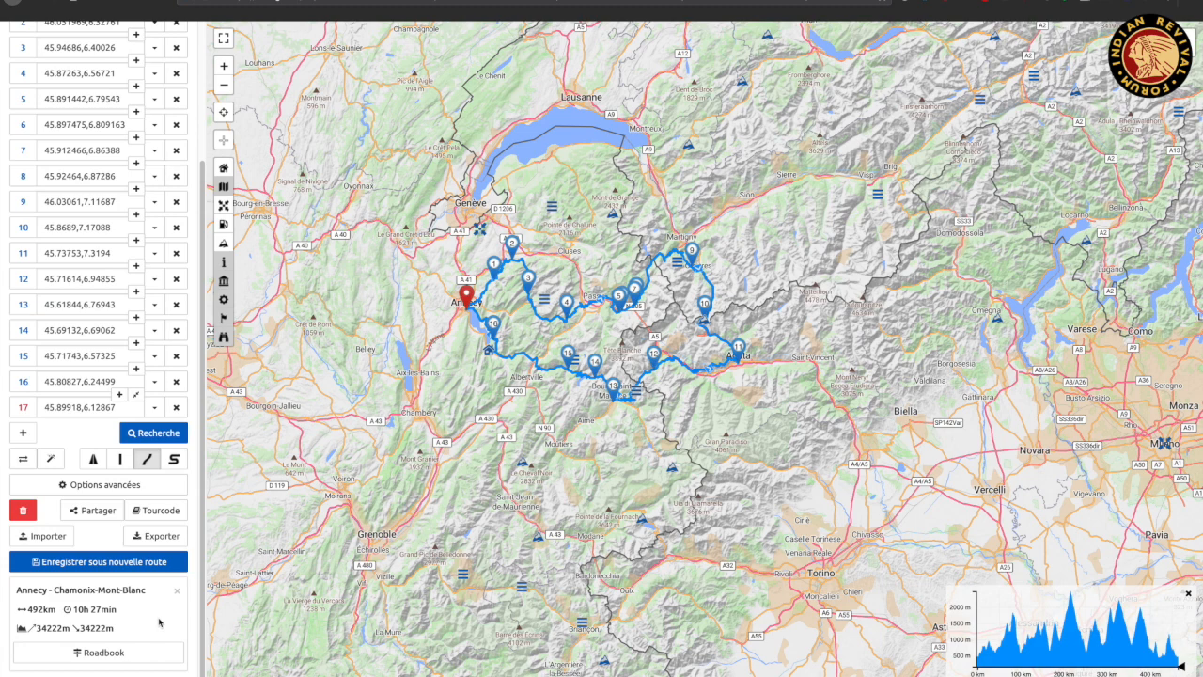
scroll(98, 323, "up", 2)
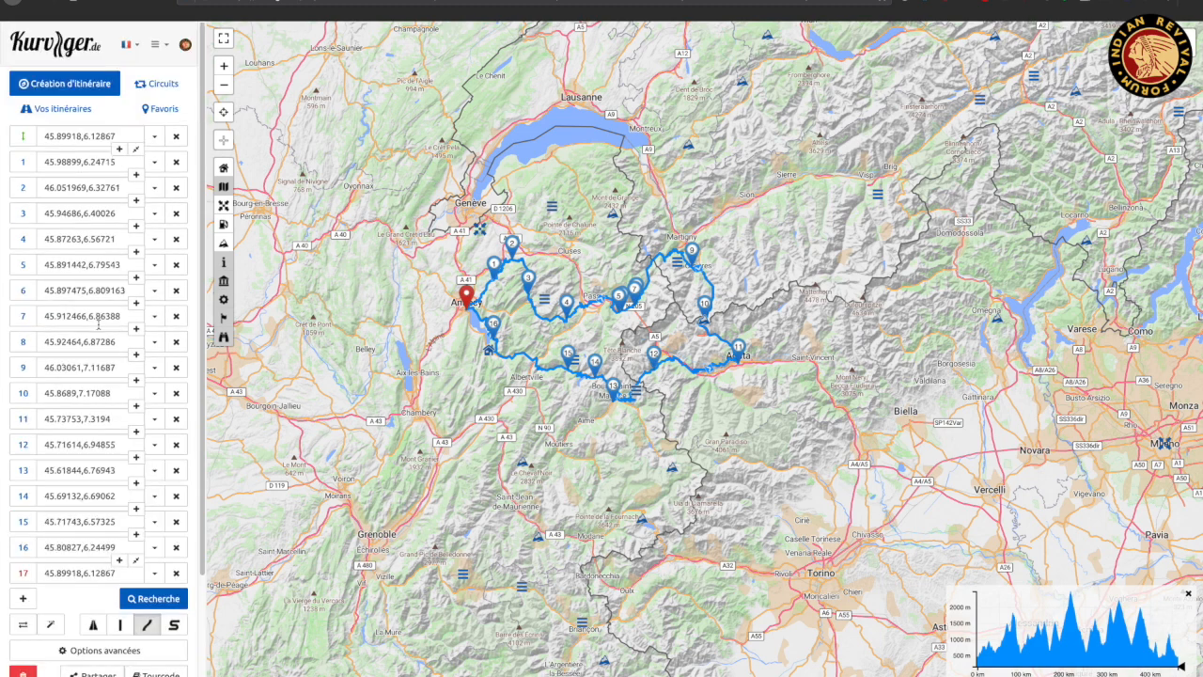
scroll(98, 359, "down", 2)
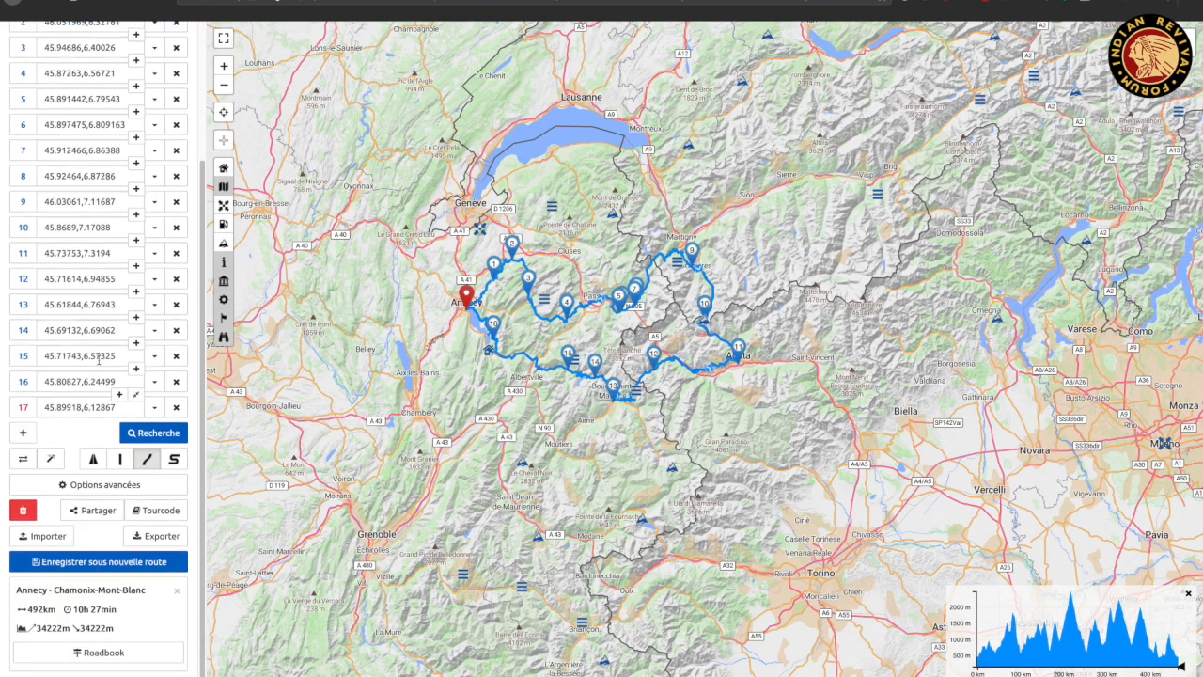
- Bring up the route's sharing link, select the whole short URL and close the sharing dialog
left_click(98, 510)
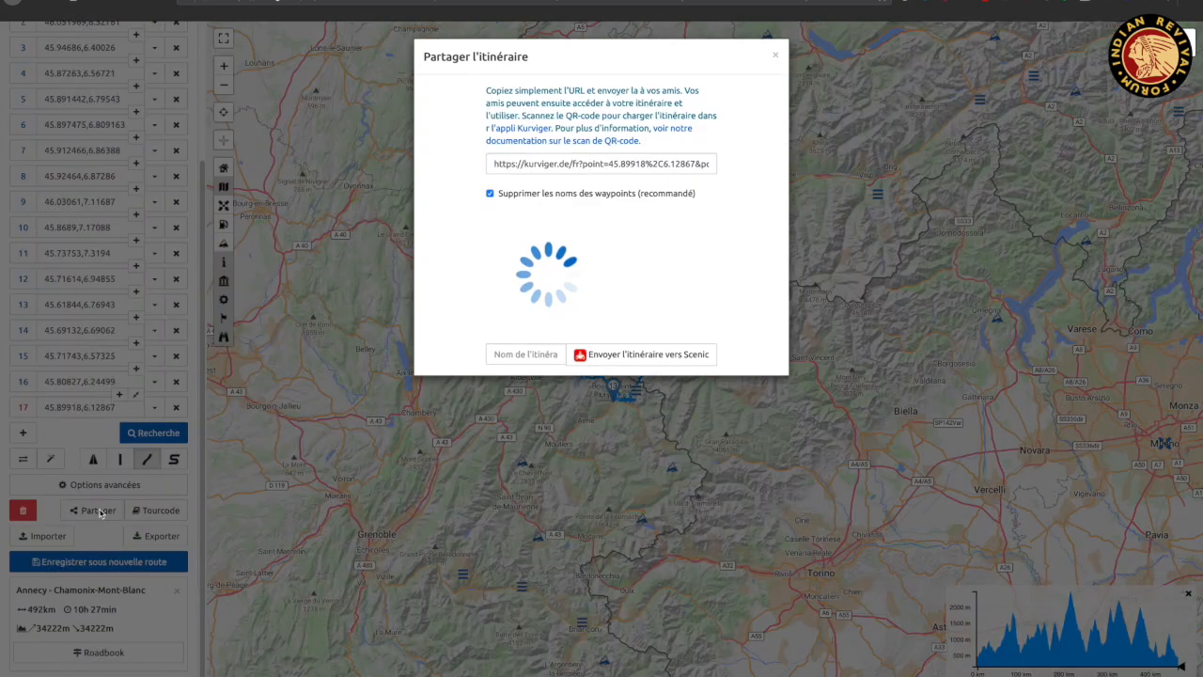
double_click(595, 168)
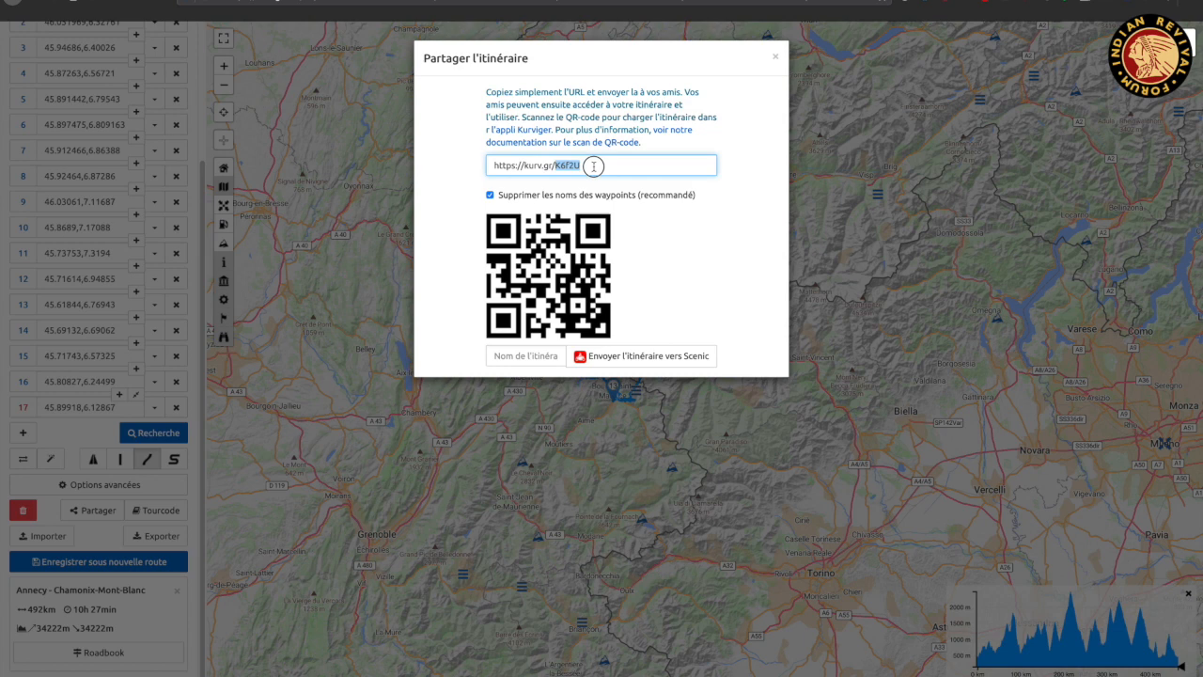
key("ctrl+a")
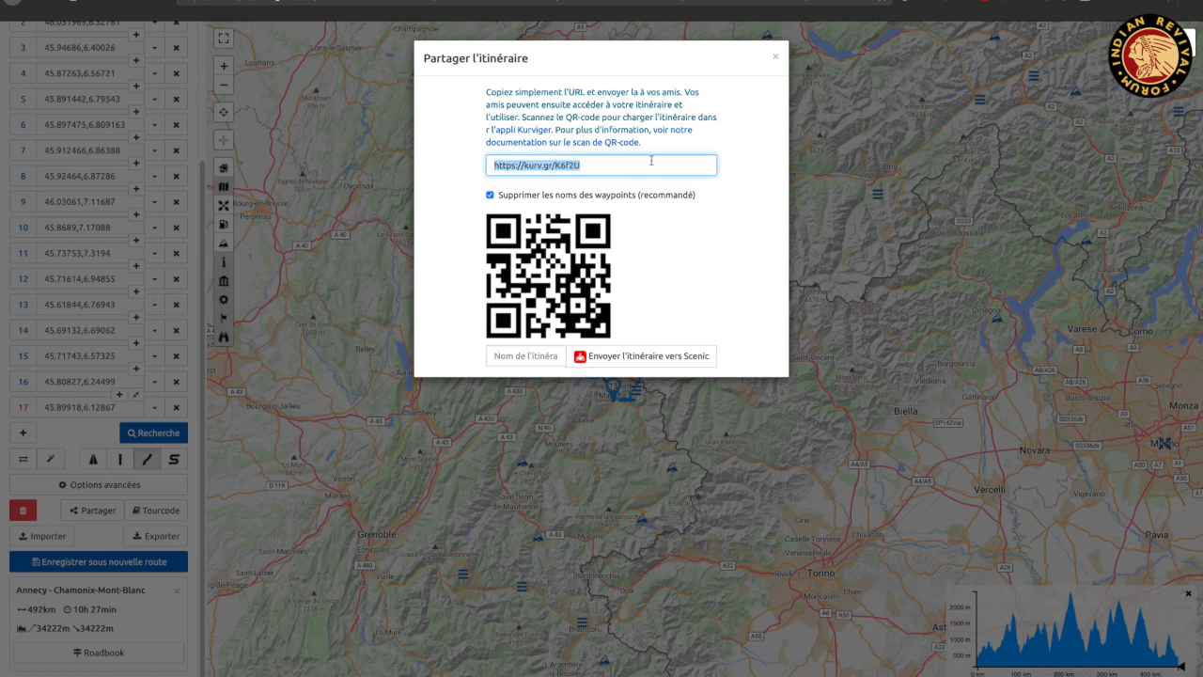
left_click(749, 164)
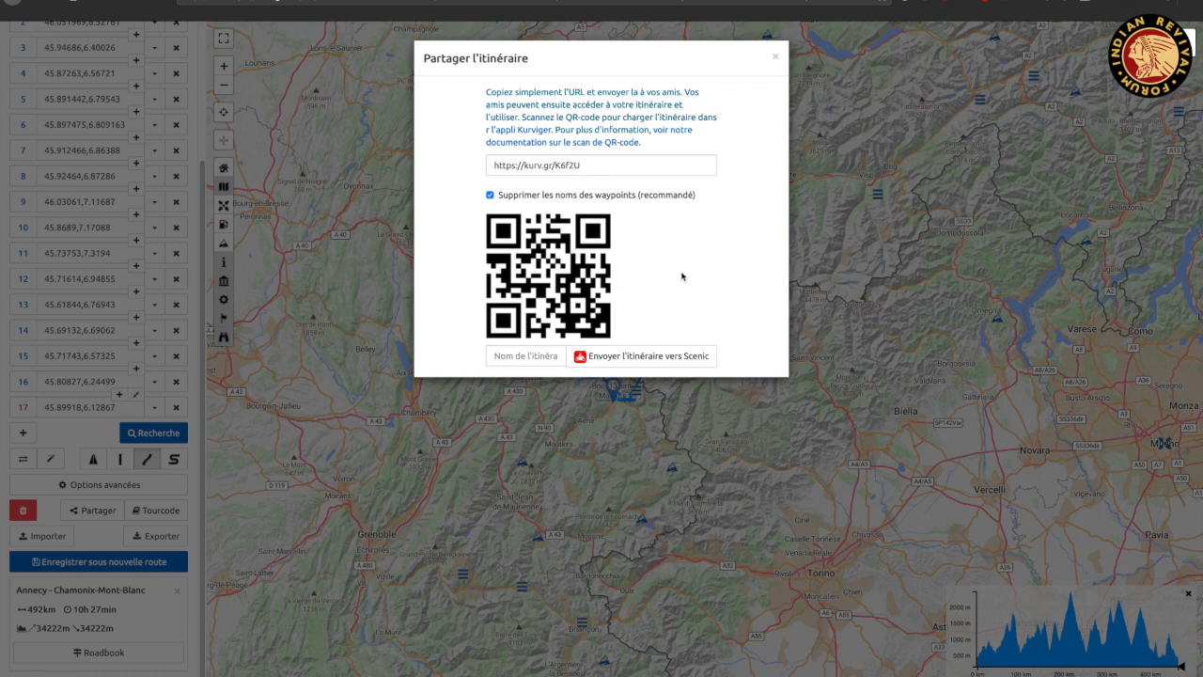
left_click(775, 58)
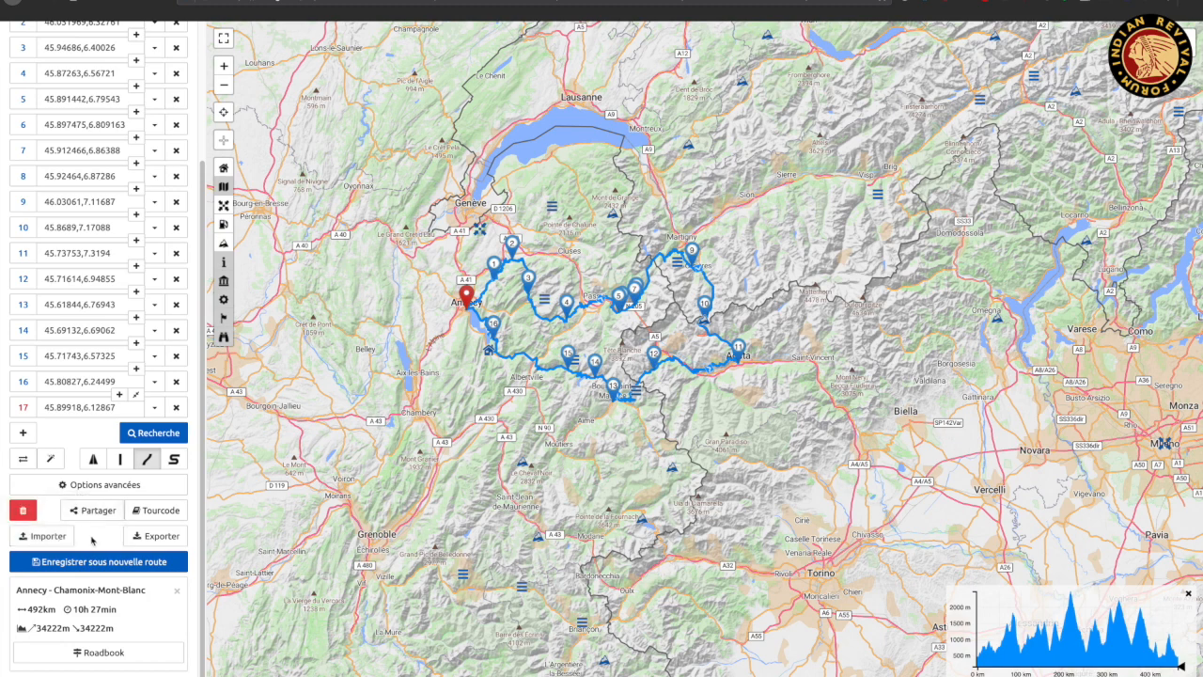
- Examine the route's available export file formats and try the Moyen and Bcp extra-point options, leaving the export without producing a file
left_click(157, 536)
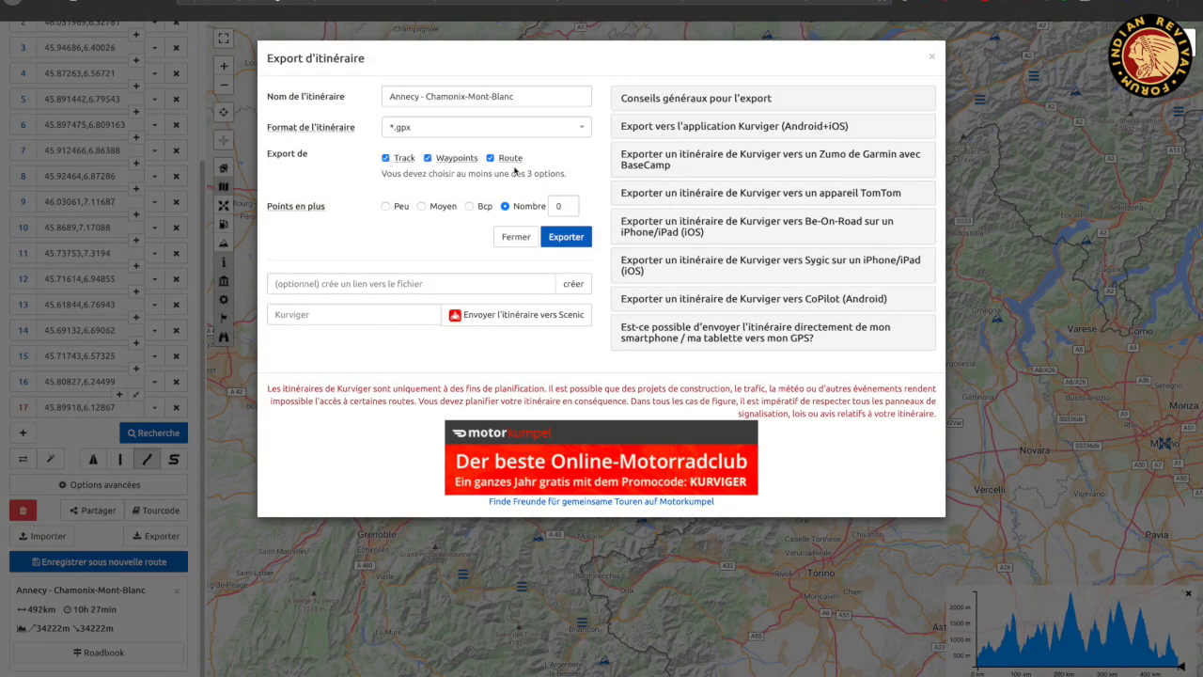
left_click(573, 128)
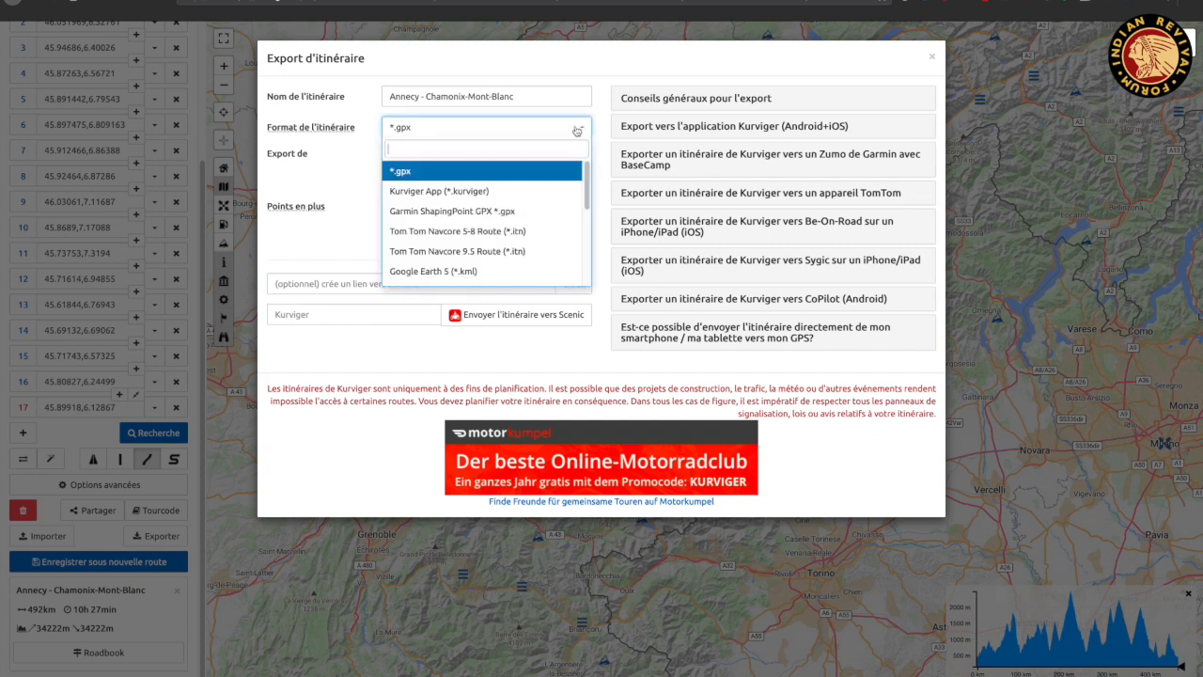
scroll(549, 225, "down", 3)
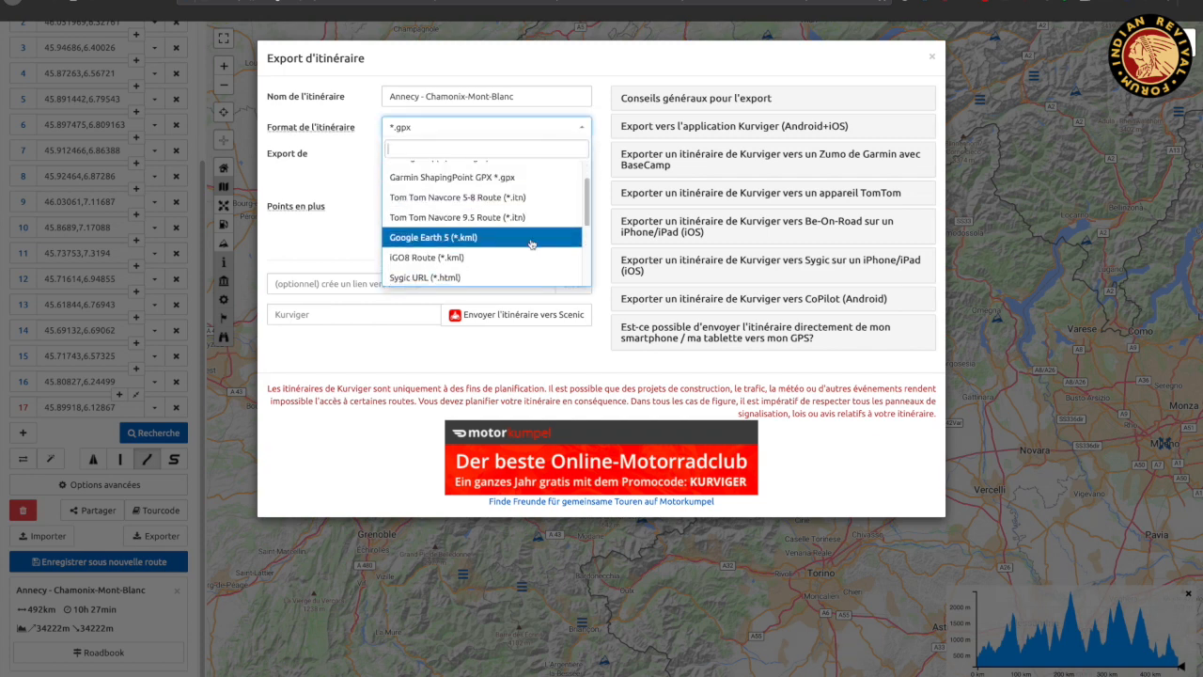
scroll(530, 256, "down", 4)
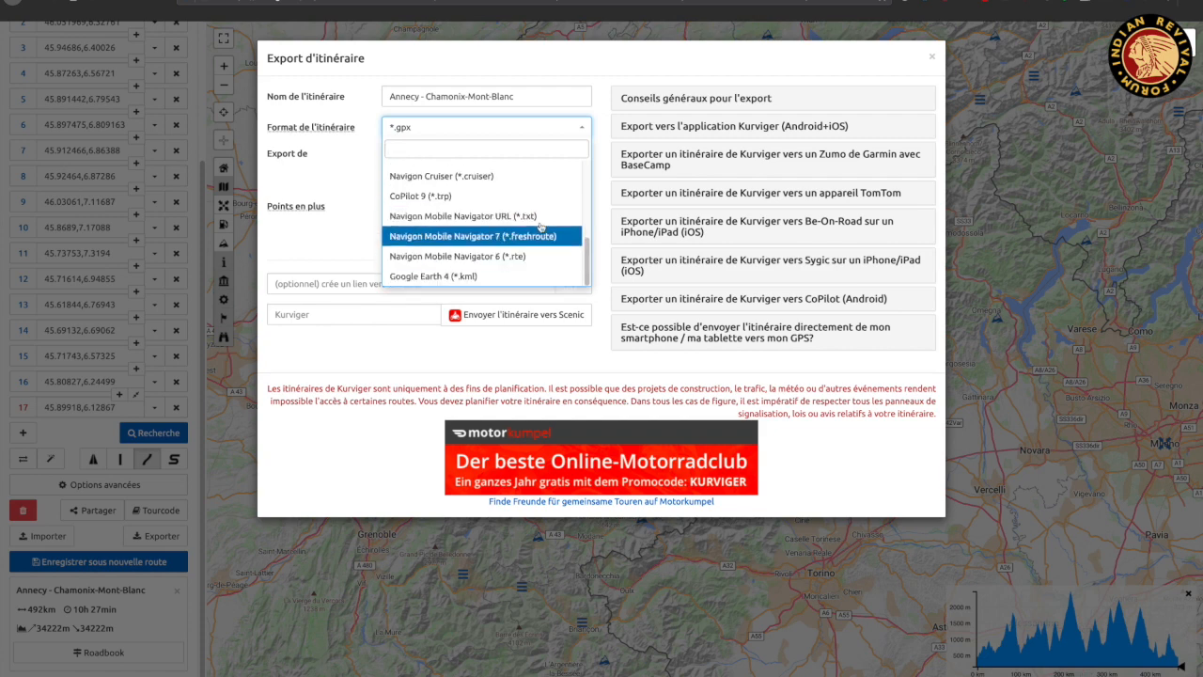
scroll(550, 228, "up", 7)
left_click(358, 176)
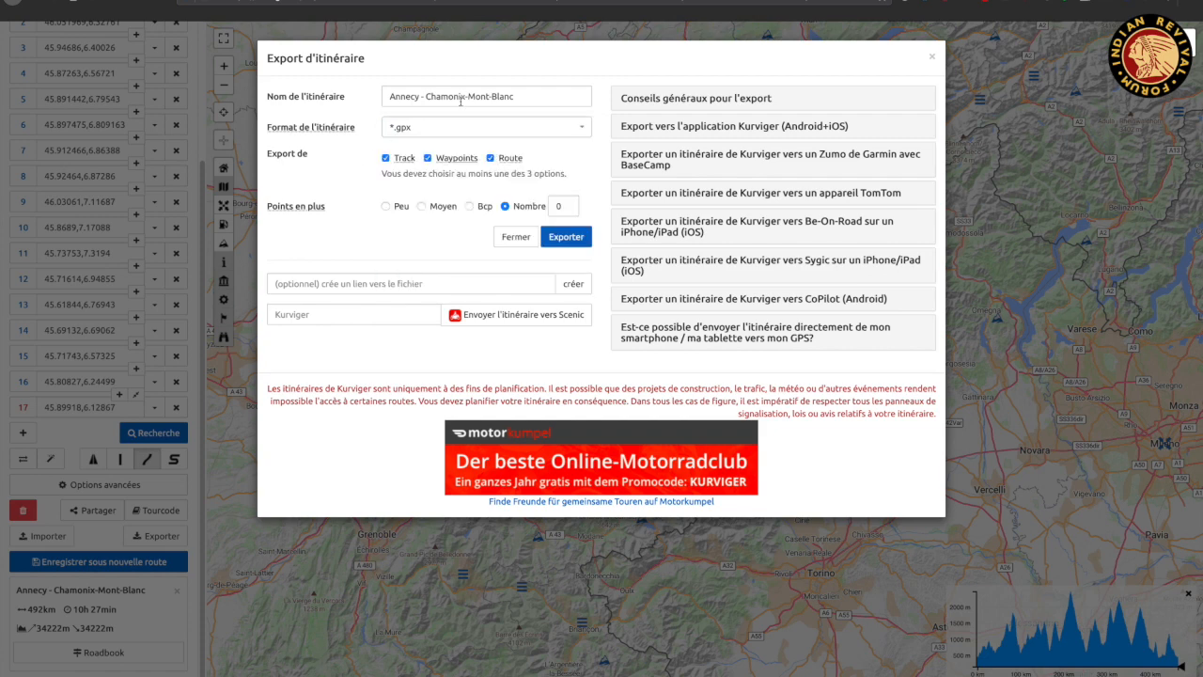
left_click(424, 208)
left_click(469, 207)
left_click(933, 59)
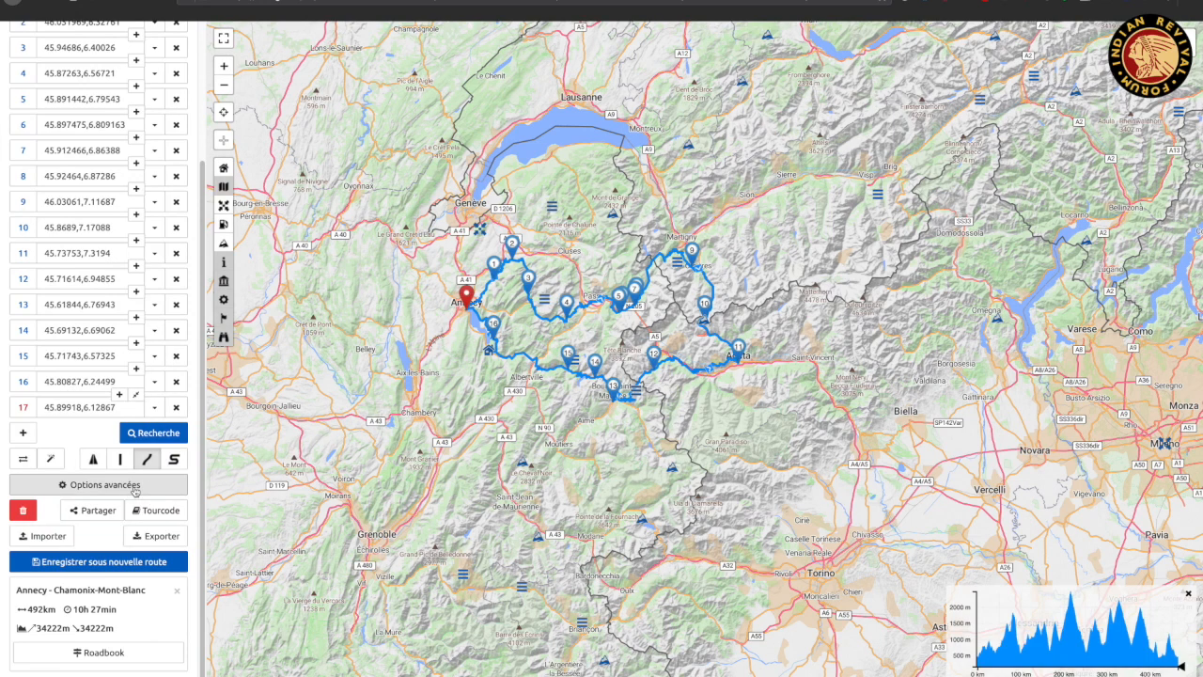
- Examine the route's roadbook and its exportable table from the first instruction to the arrival, and close the table
left_click(136, 658)
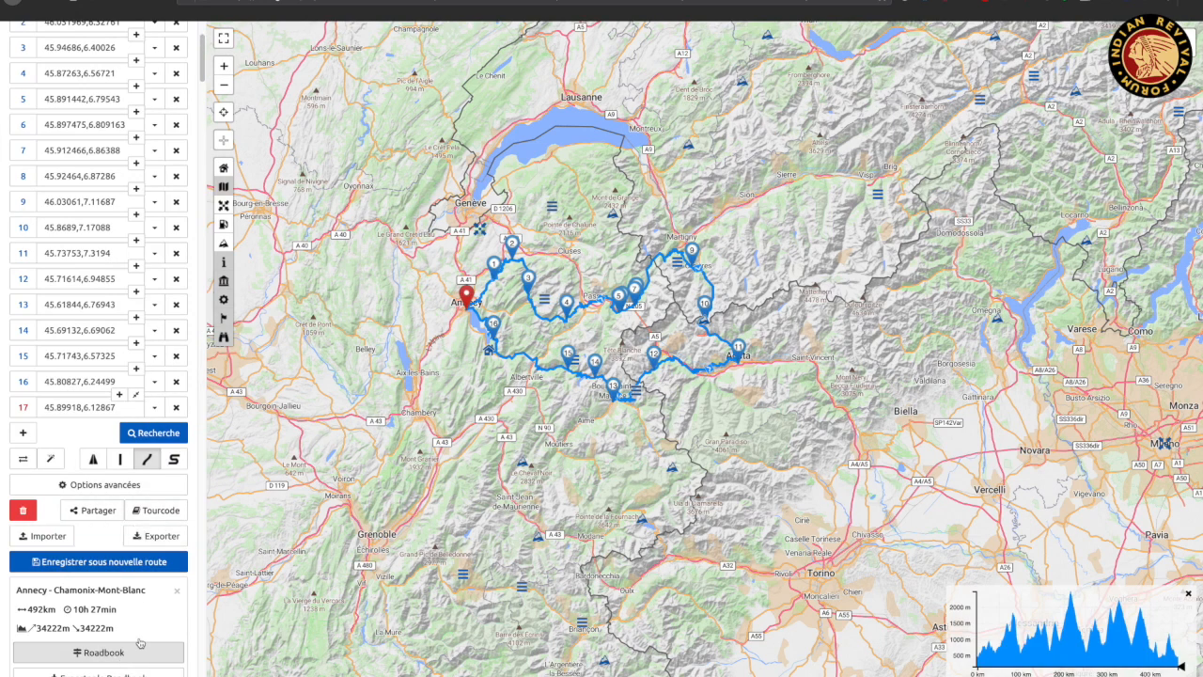
scroll(139, 643, "down", 6)
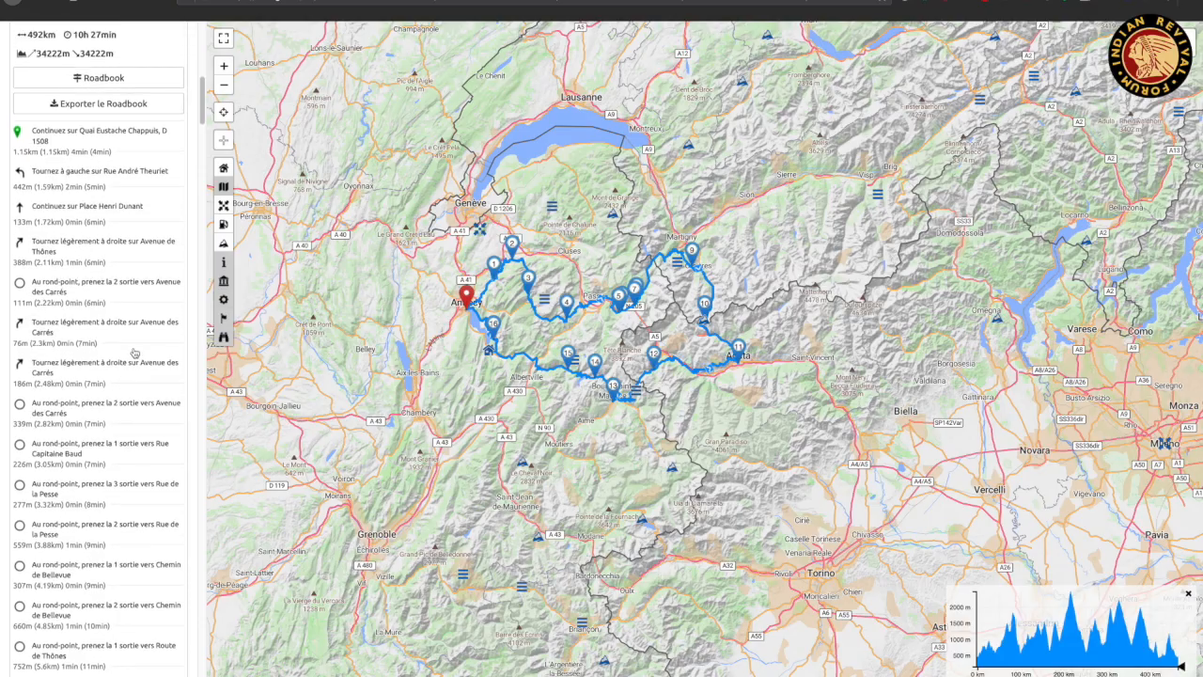
scroll(135, 353, "up", 1)
left_click(120, 113)
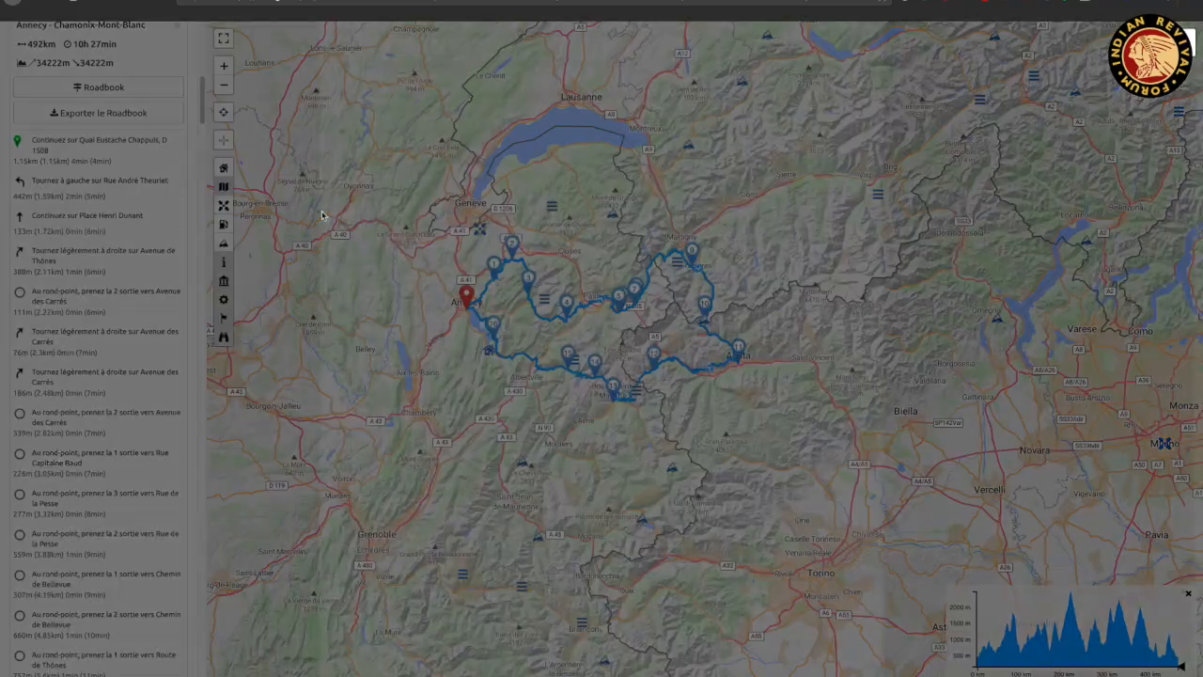
scroll(625, 328, "up", 20)
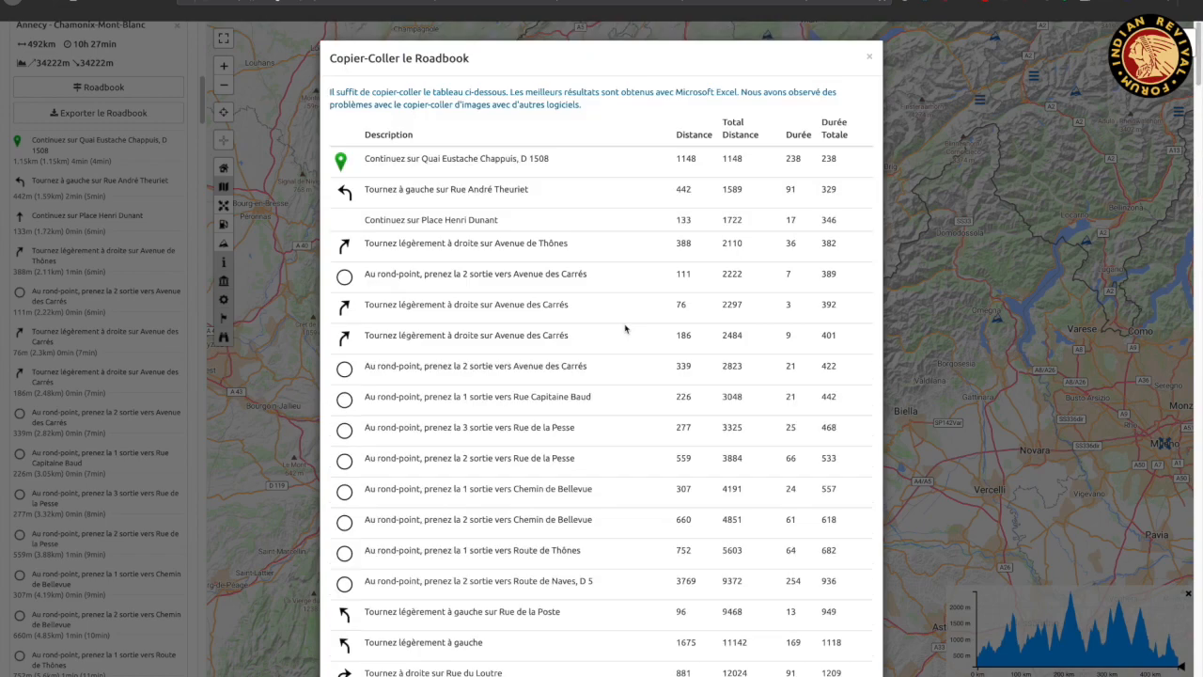
scroll(625, 328, "down", 20)
scroll(625, 328, "down", 20)
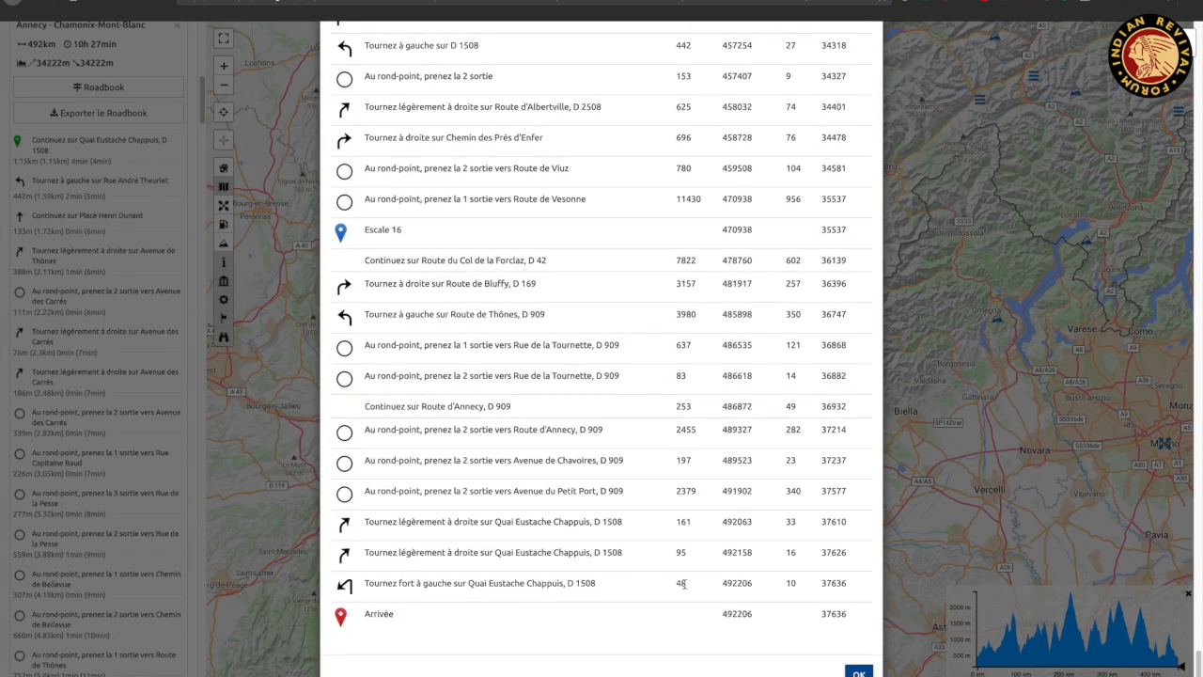
left_click(858, 673)
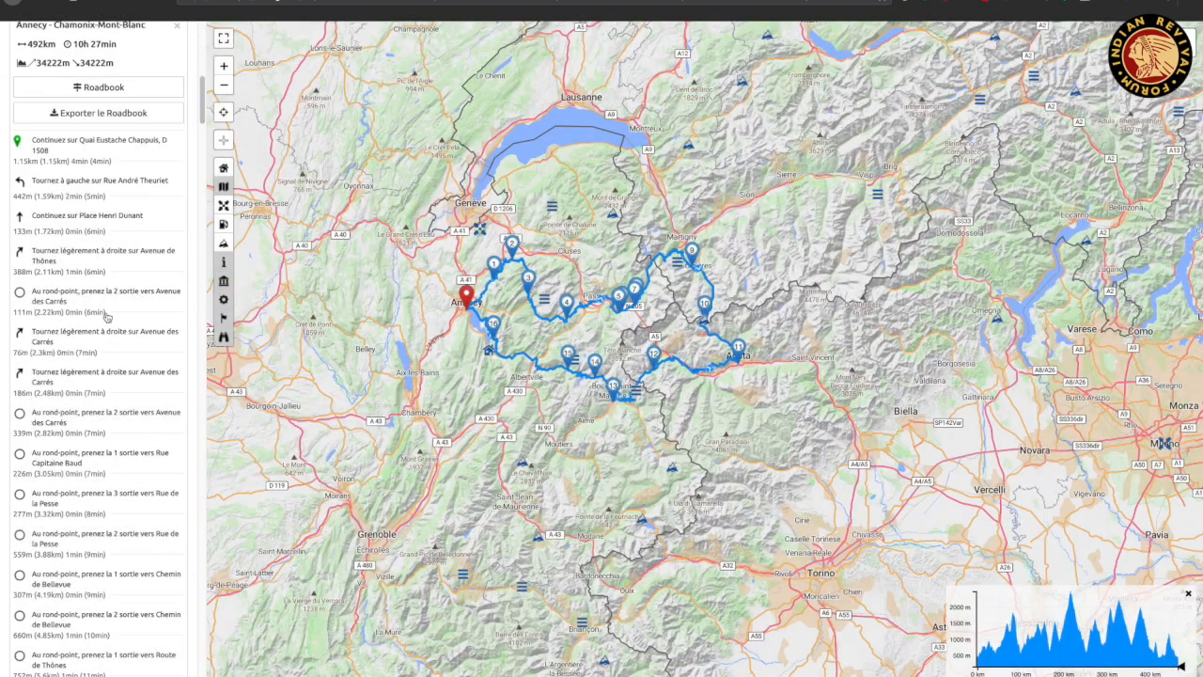
- Try the super-winding route profile on the Annecy loop and compare it with the winding version on the map
scroll(87, 314, "up", 2)
scroll(94, 313, "up", 1)
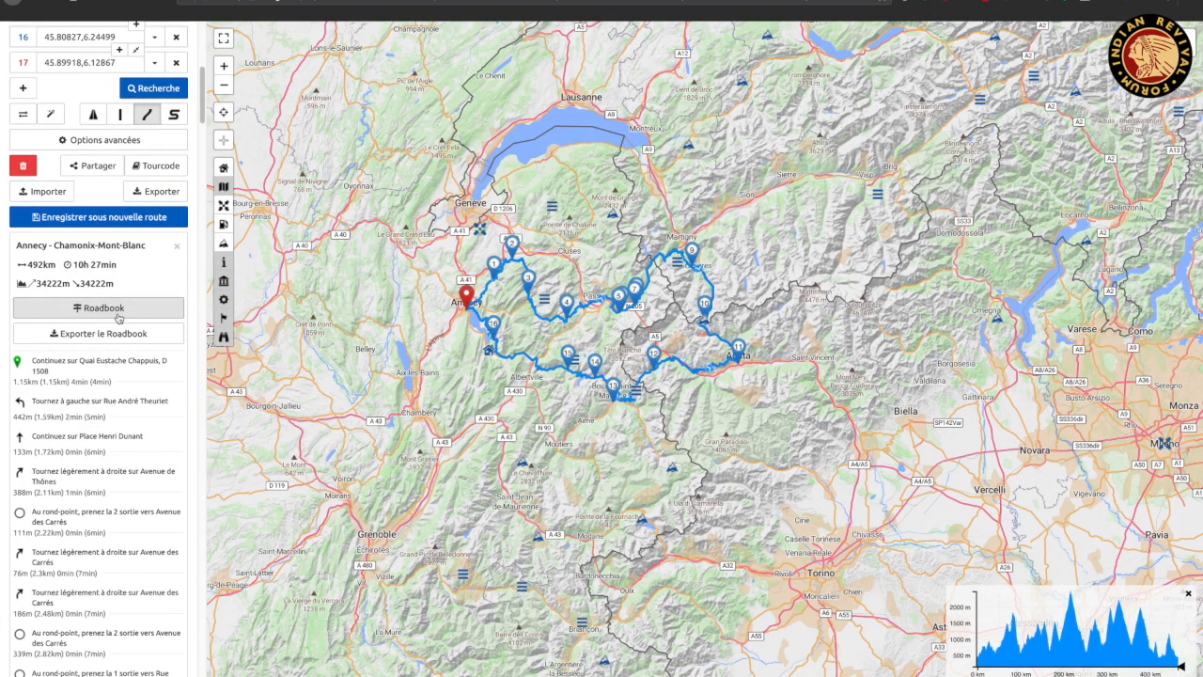
scroll(118, 320, "up", 4)
scroll(139, 511, "up", 3)
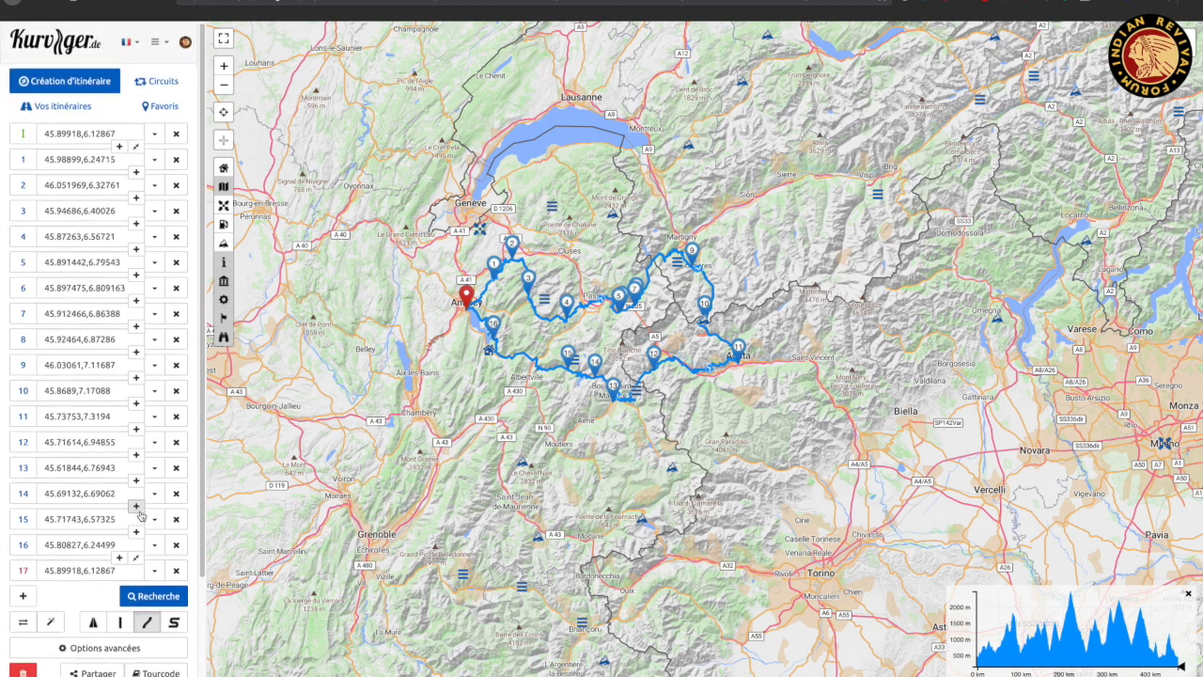
scroll(136, 508, "down", 2)
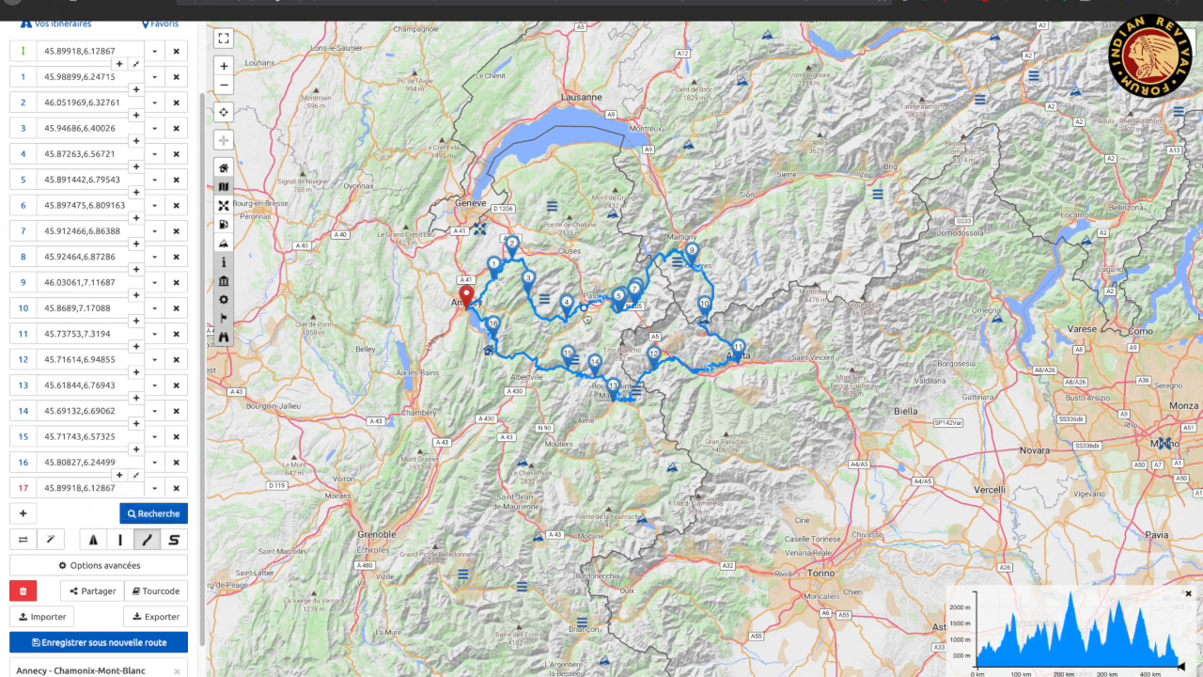
scroll(586, 298, "up", 2)
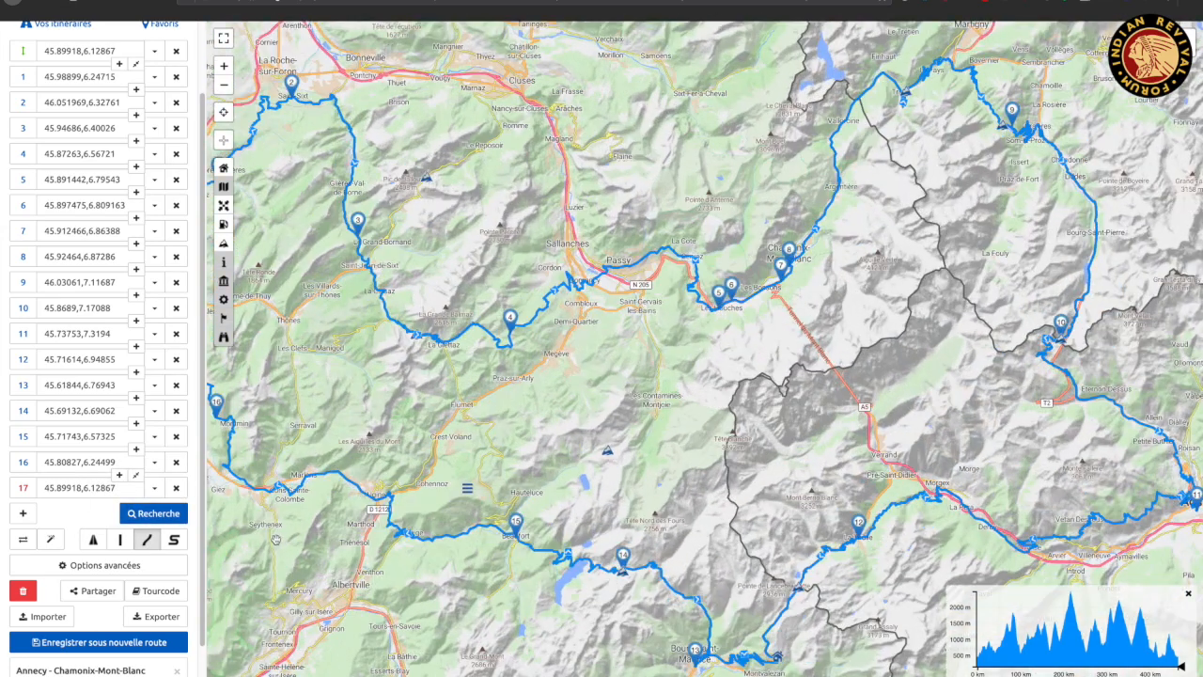
left_click(175, 541)
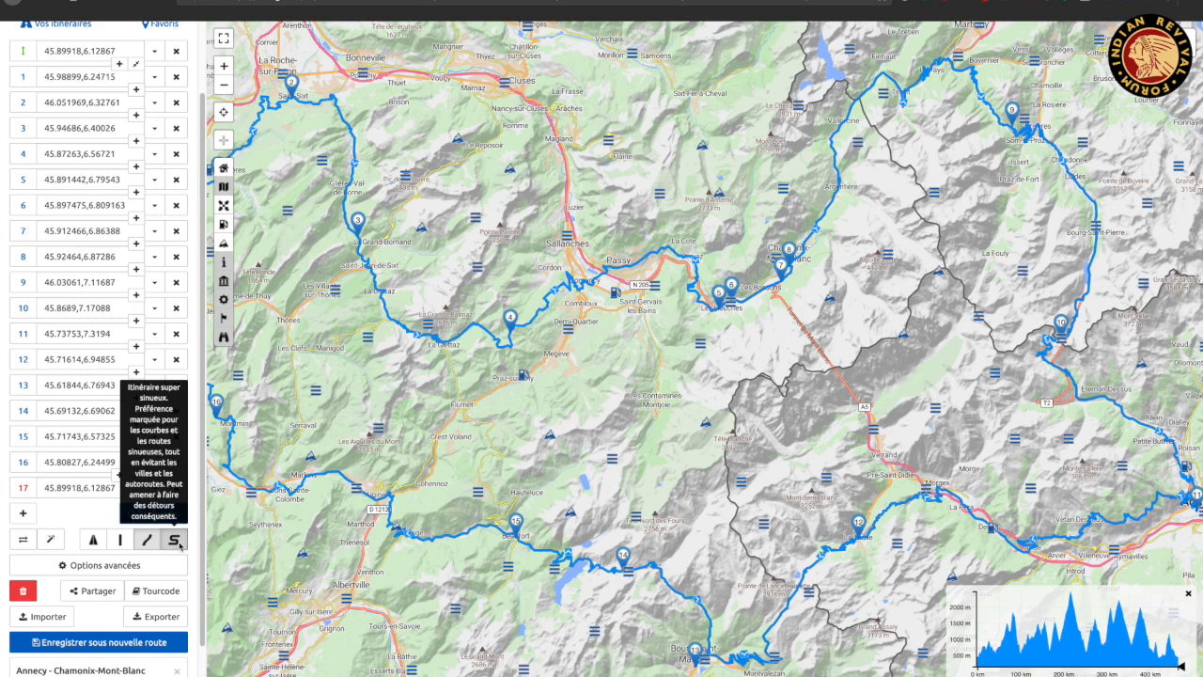
scroll(567, 455, "down", 2)
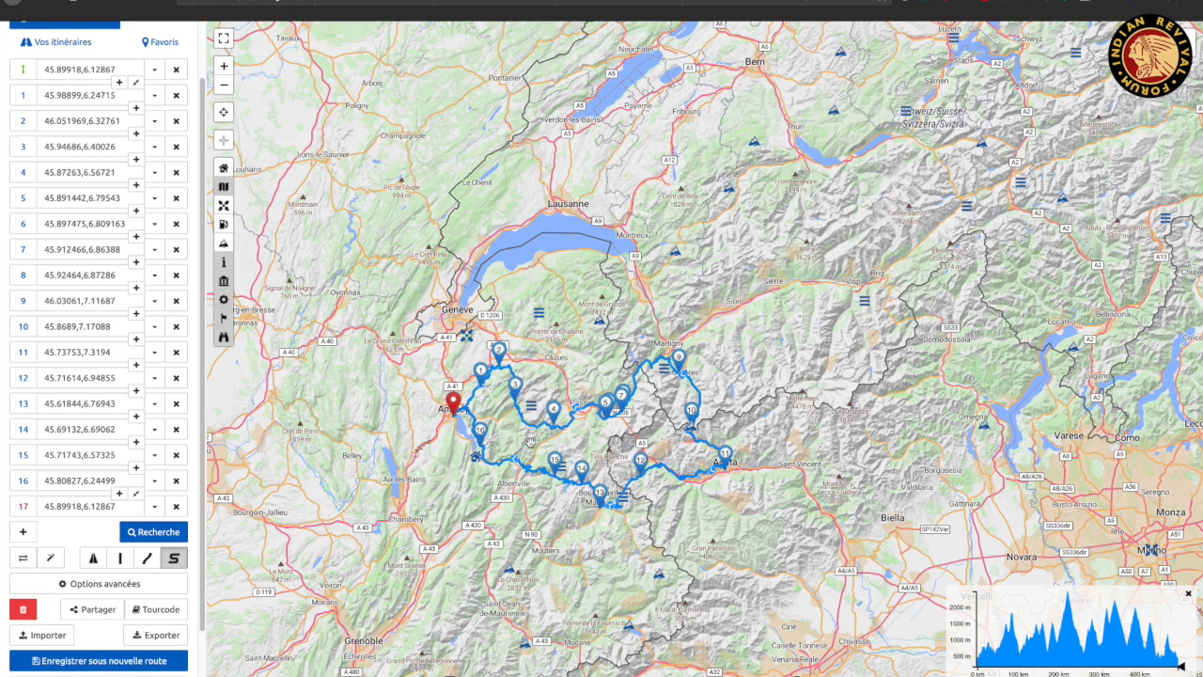
scroll(530, 442, "up", 2)
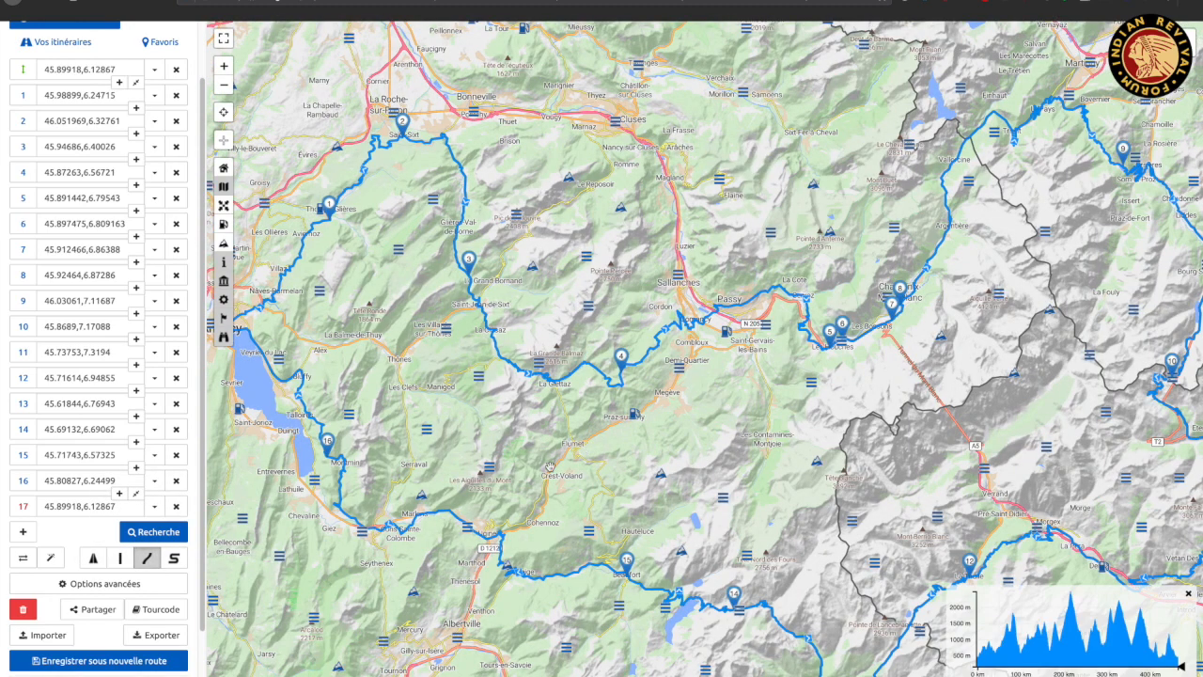
- Compare the loop calculated with the fast-and-winding profile against the winding profile
left_click(120, 559)
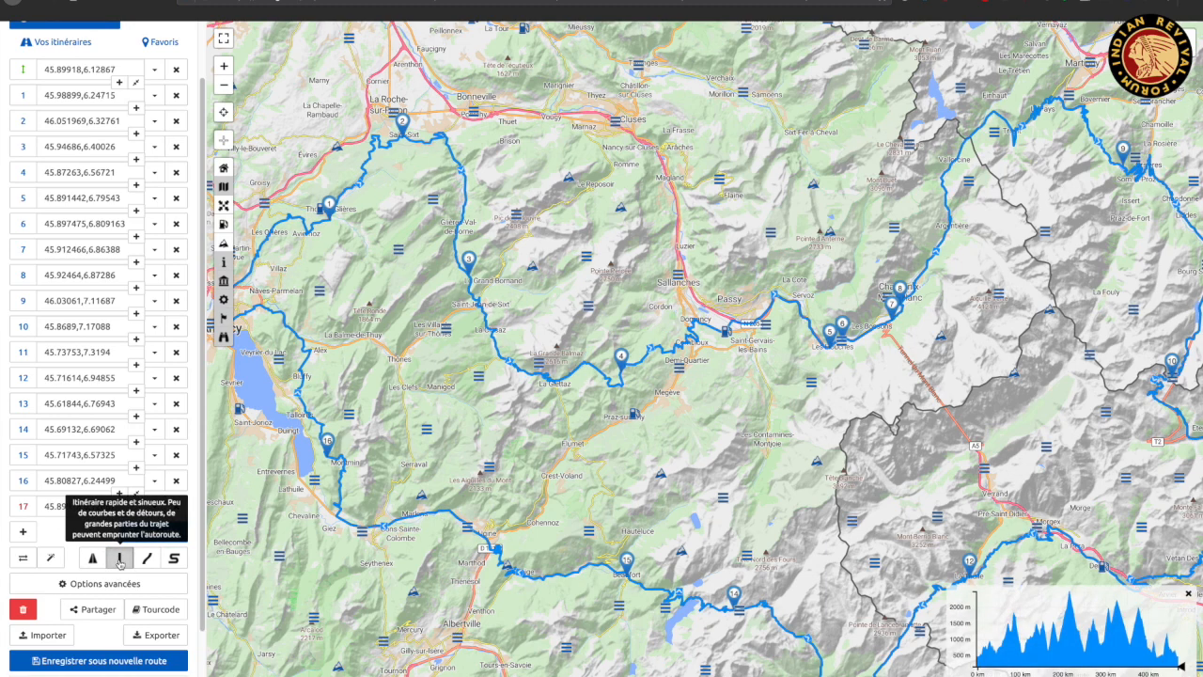
left_click(147, 561)
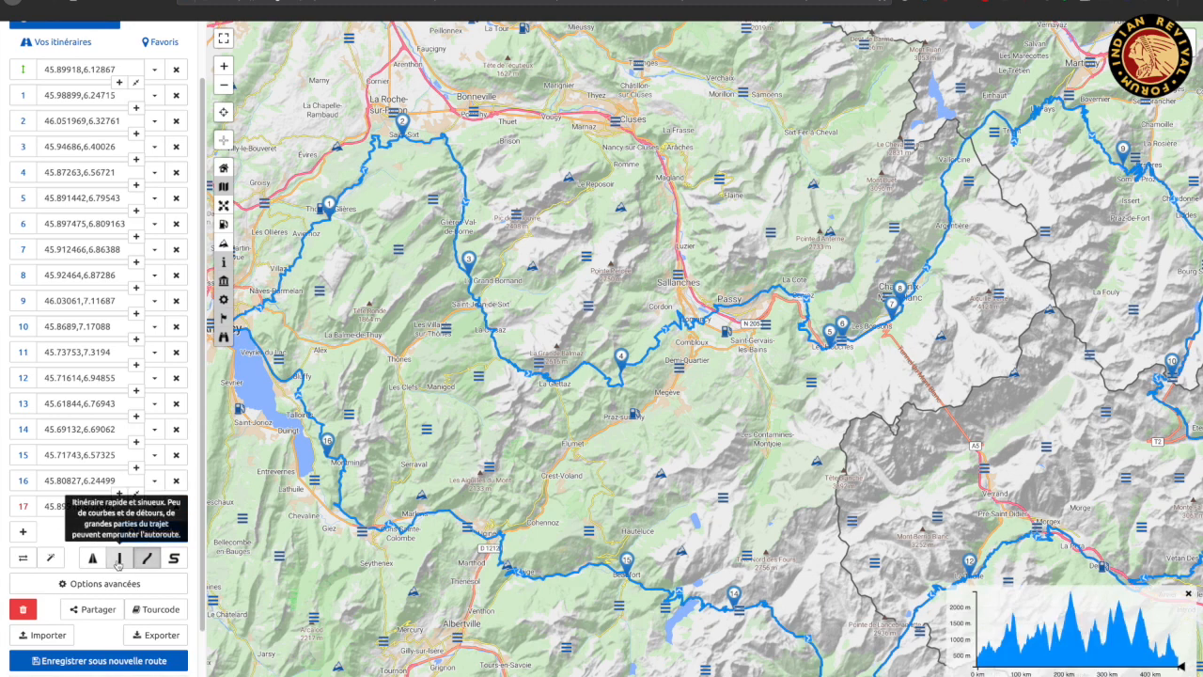
left_click(118, 561)
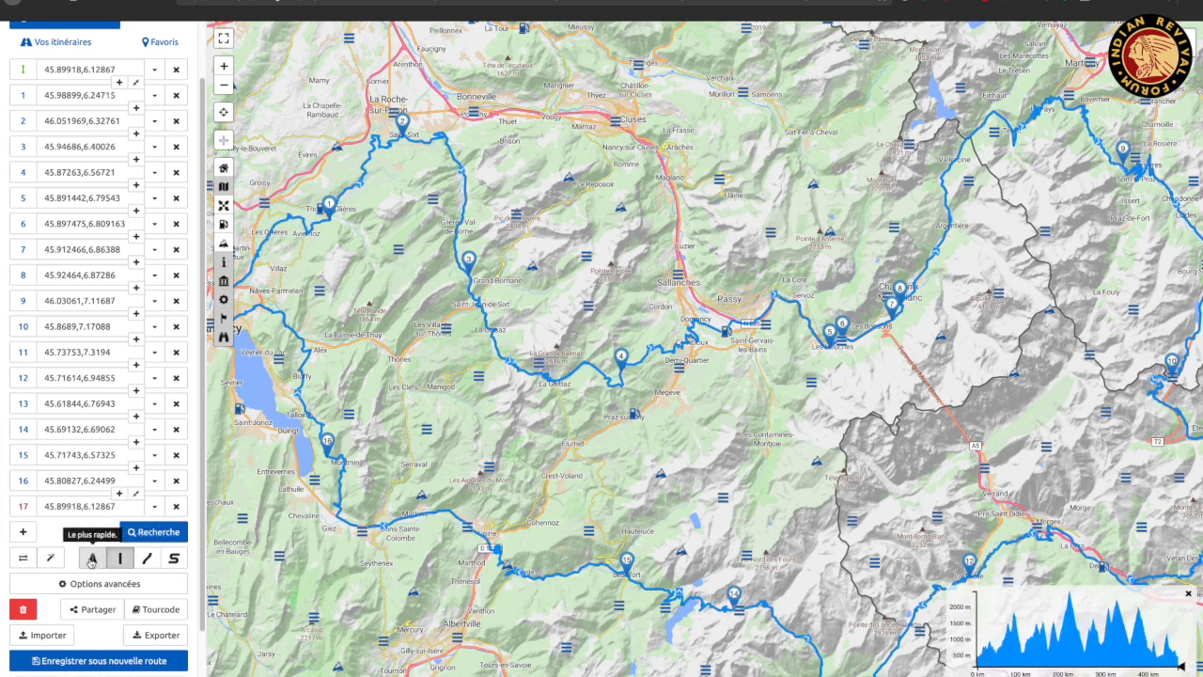
- Compare the fastest profile with the winding one for the loop, checking distance, duration and elevation in the route summary
left_click(91, 559)
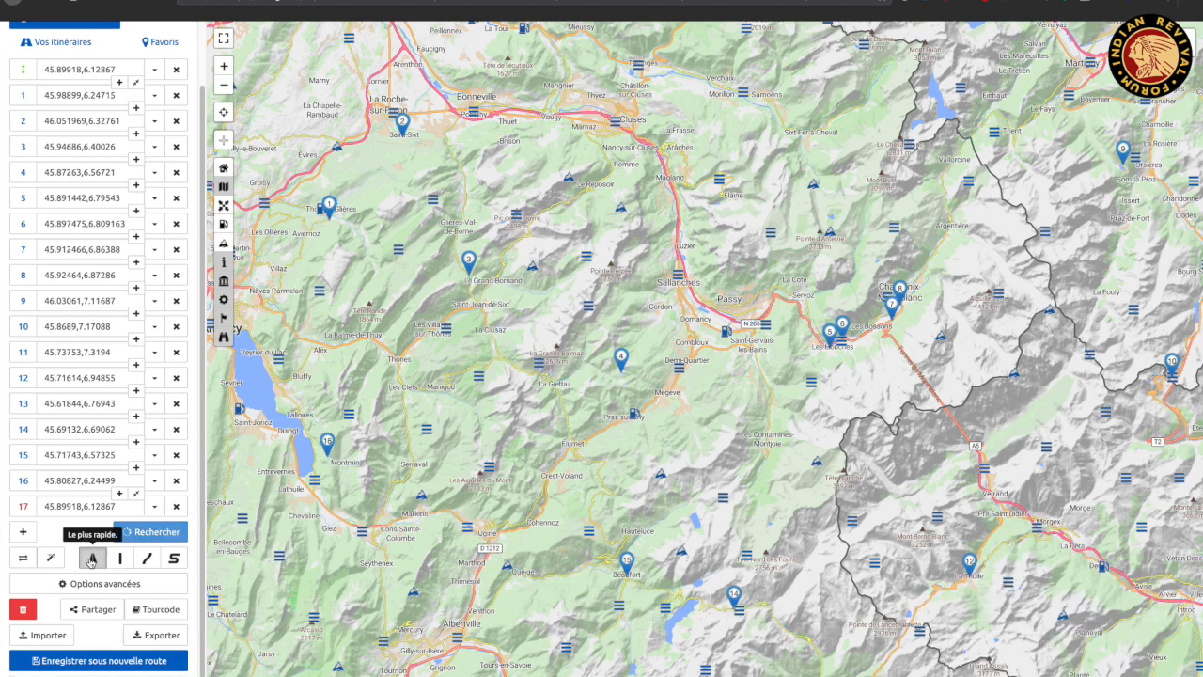
scroll(94, 497, "down", 1)
scroll(94, 497, "down", 1)
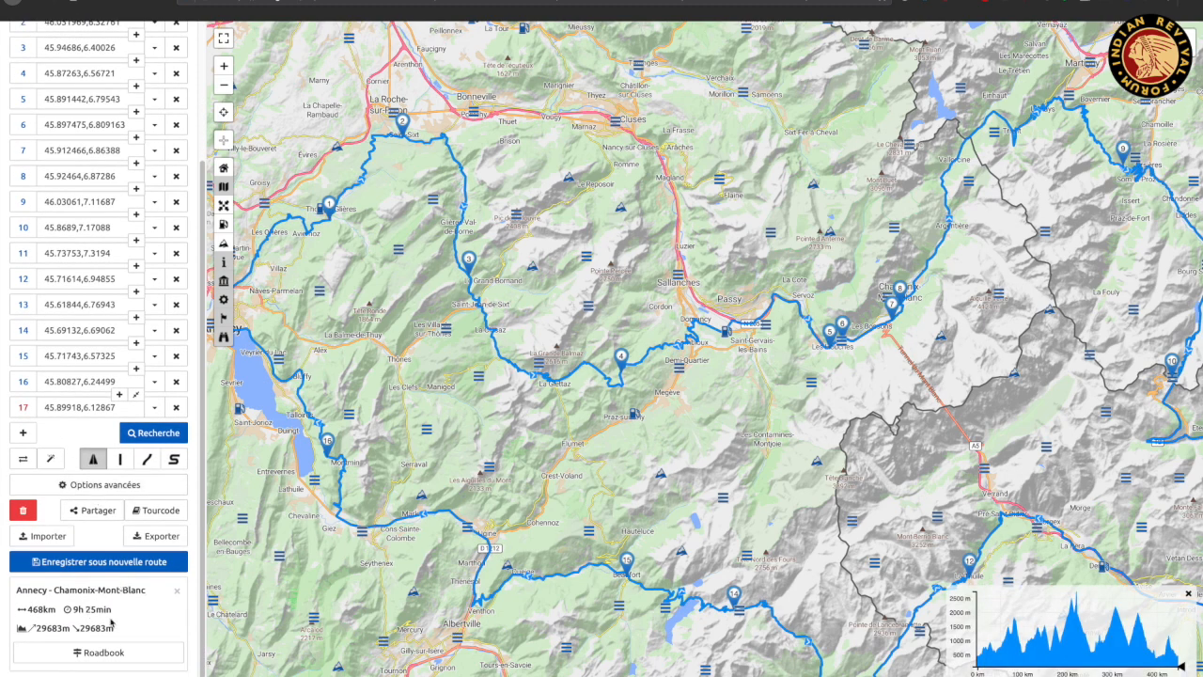
left_click(147, 459)
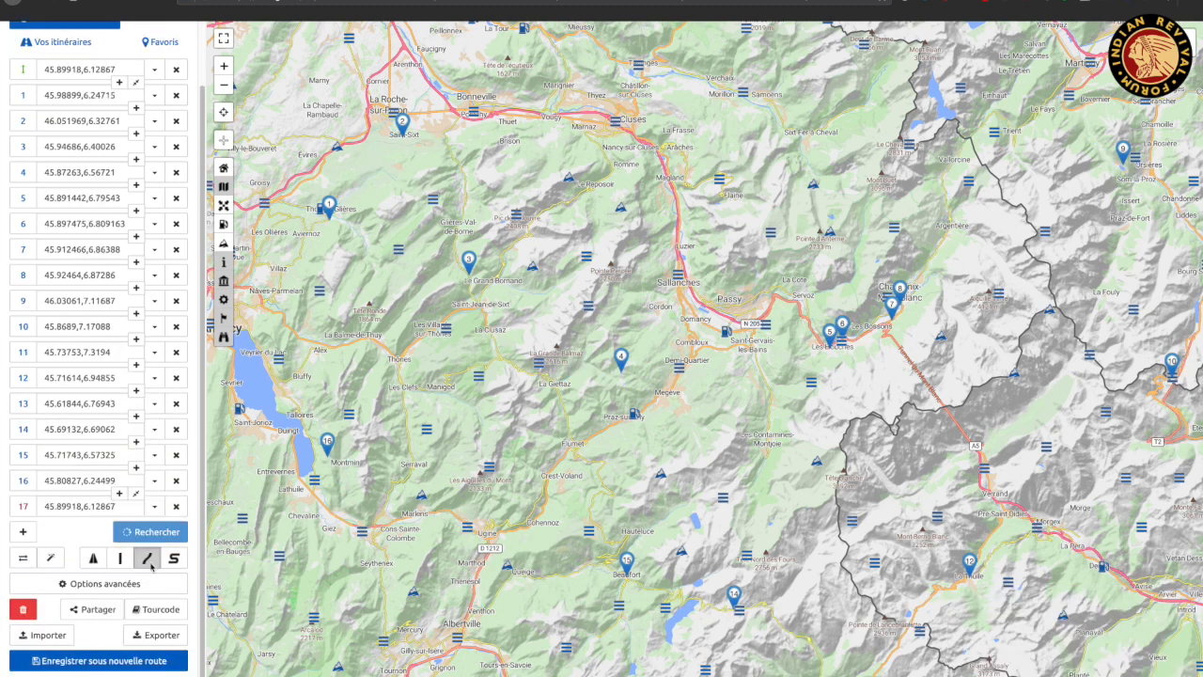
scroll(147, 592, "down", 1)
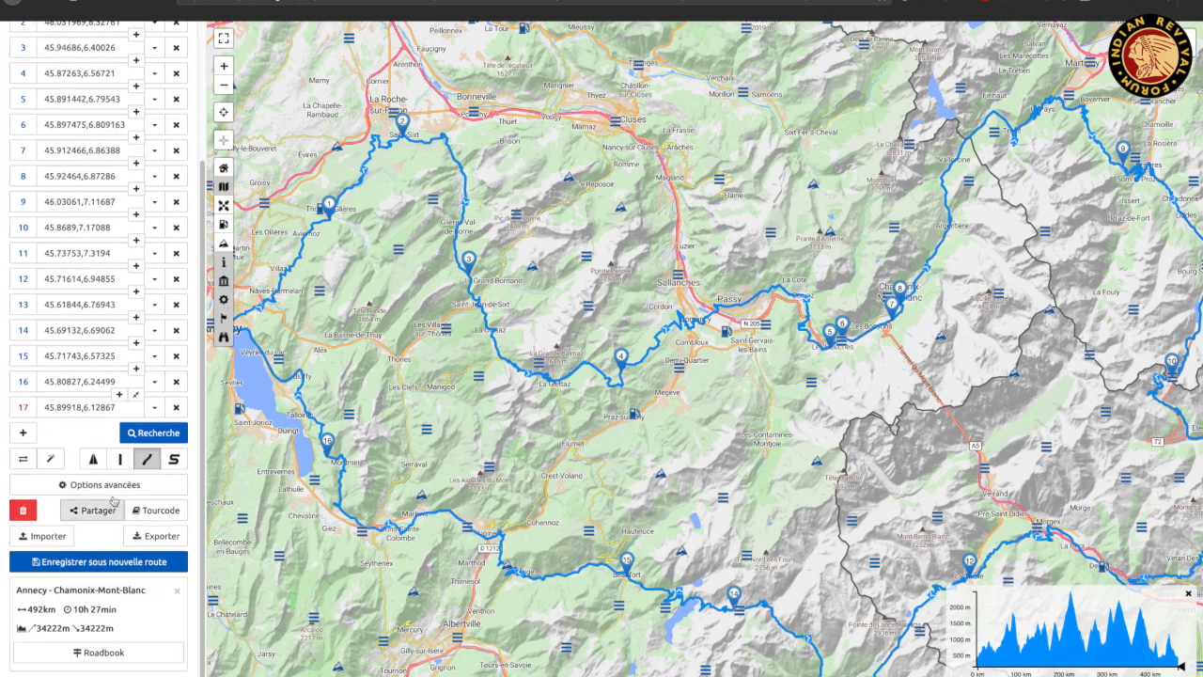
left_click(93, 459)
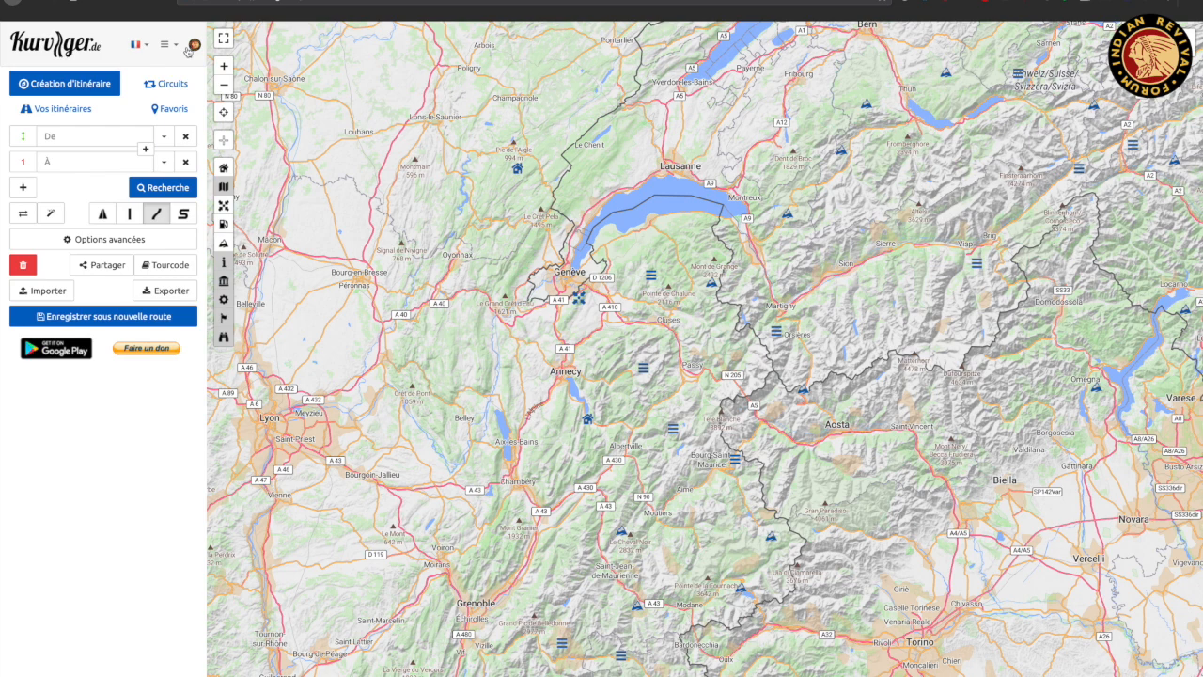
- View the saved route collections and create a 100 km circuit starting from the city of Annecy
left_click(71, 110)
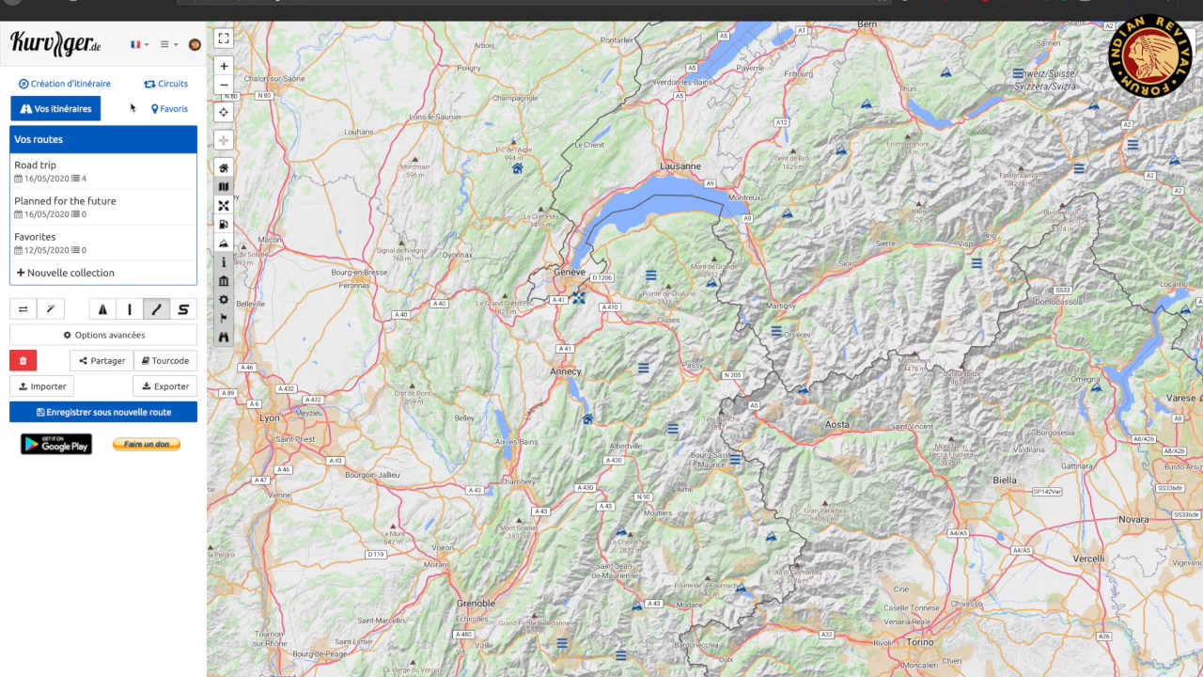
left_click(170, 85)
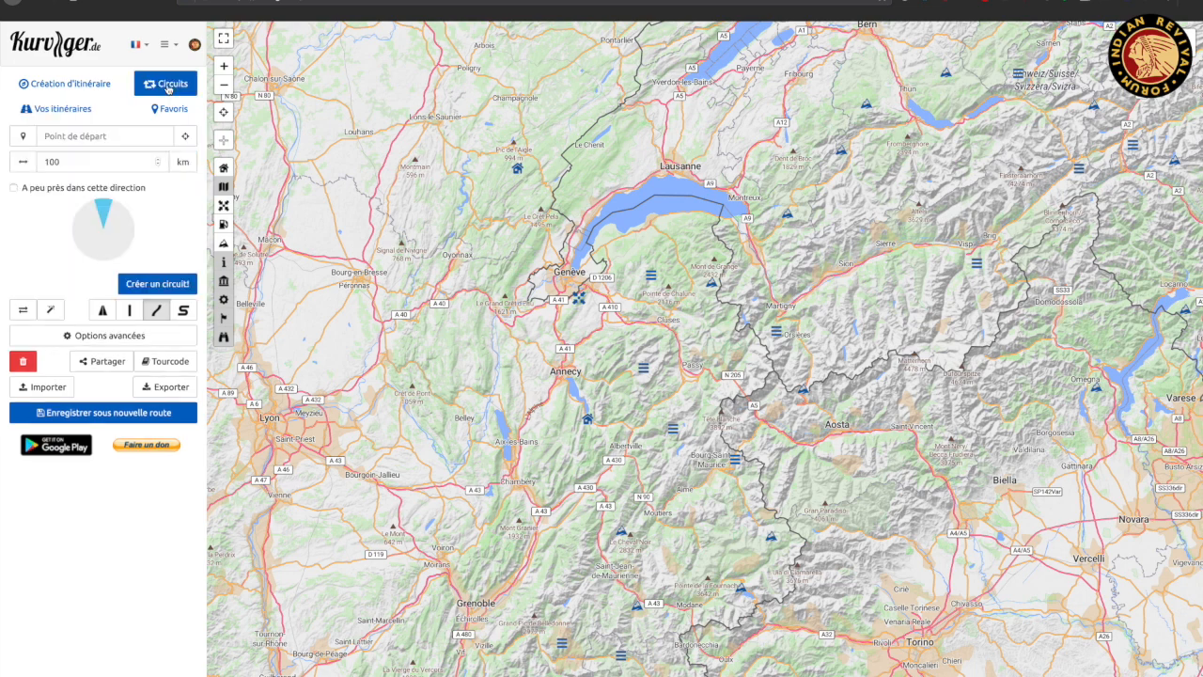
left_click(132, 137)
type("annecy")
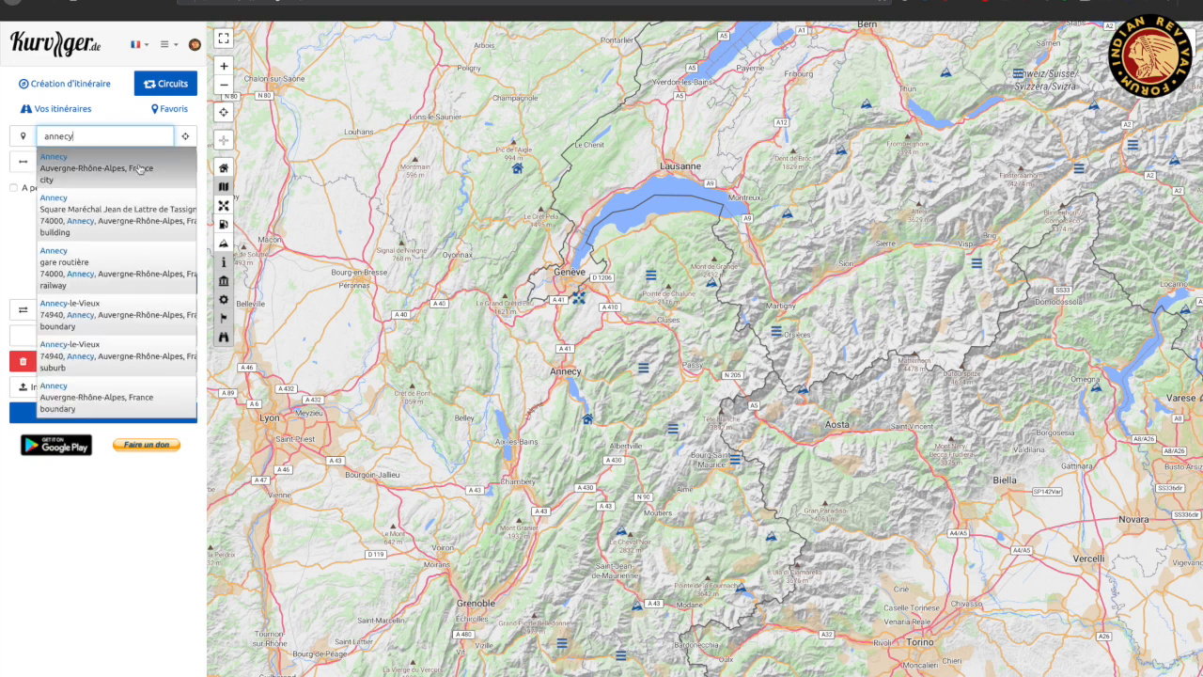
left_click(139, 168)
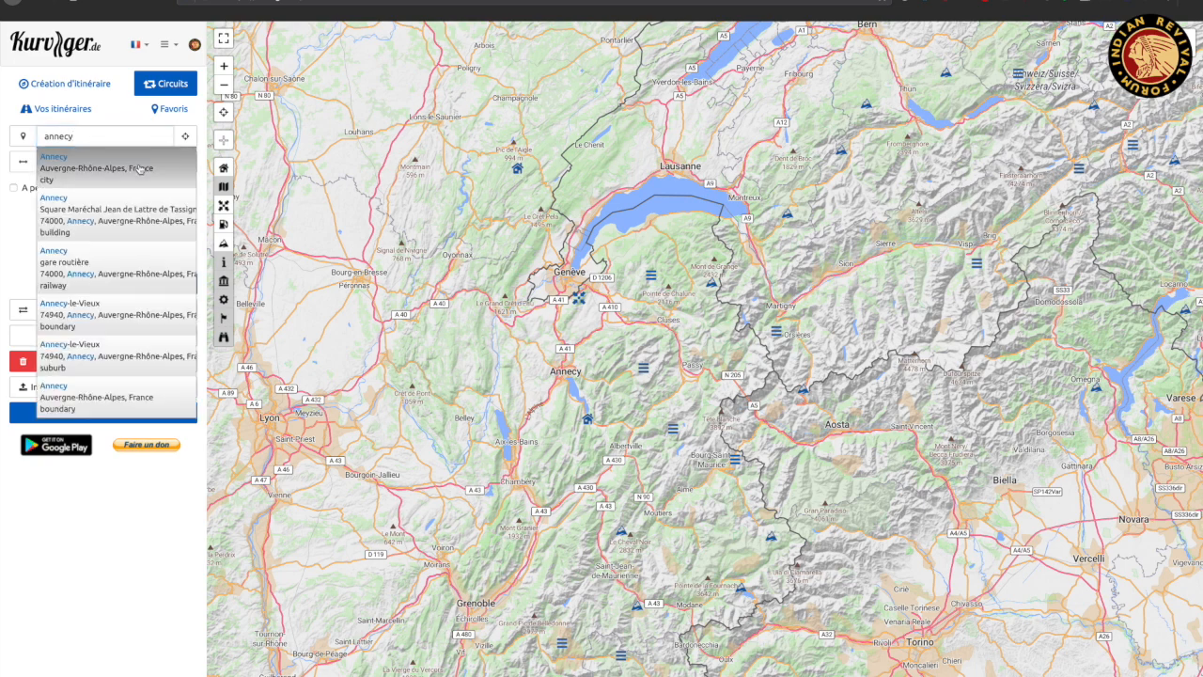
left_click(167, 284)
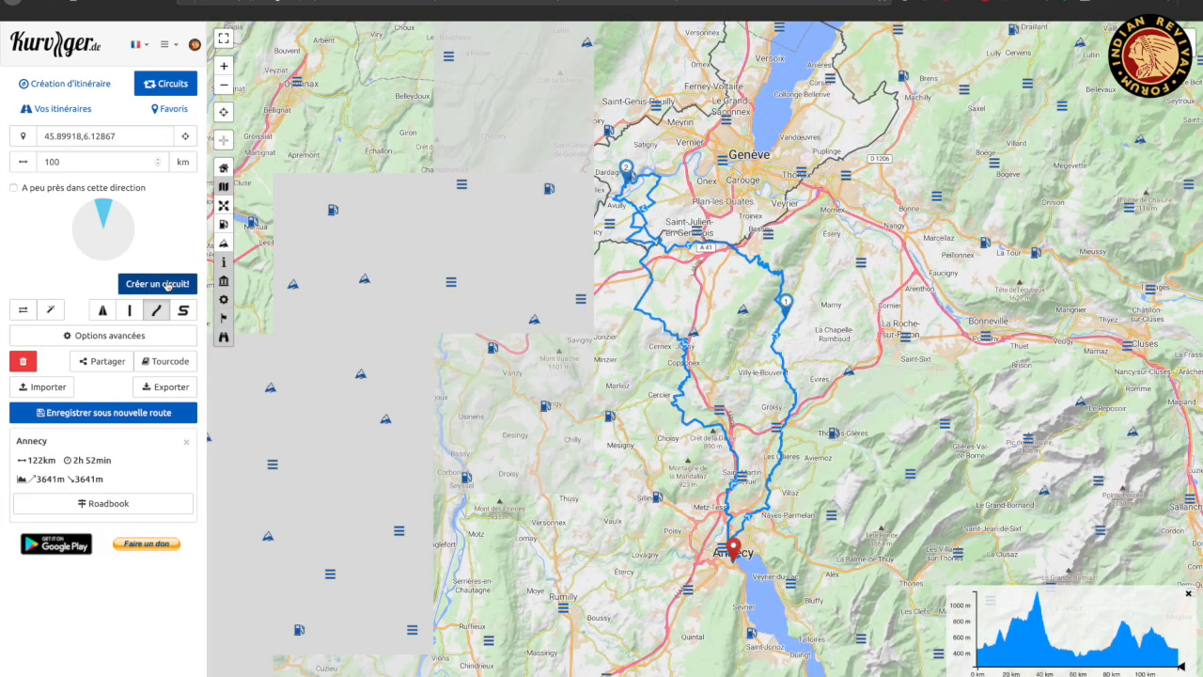
- Try the super-winding profile on the Annecy circuit and compare it with a less winding one
left_click(183, 311)
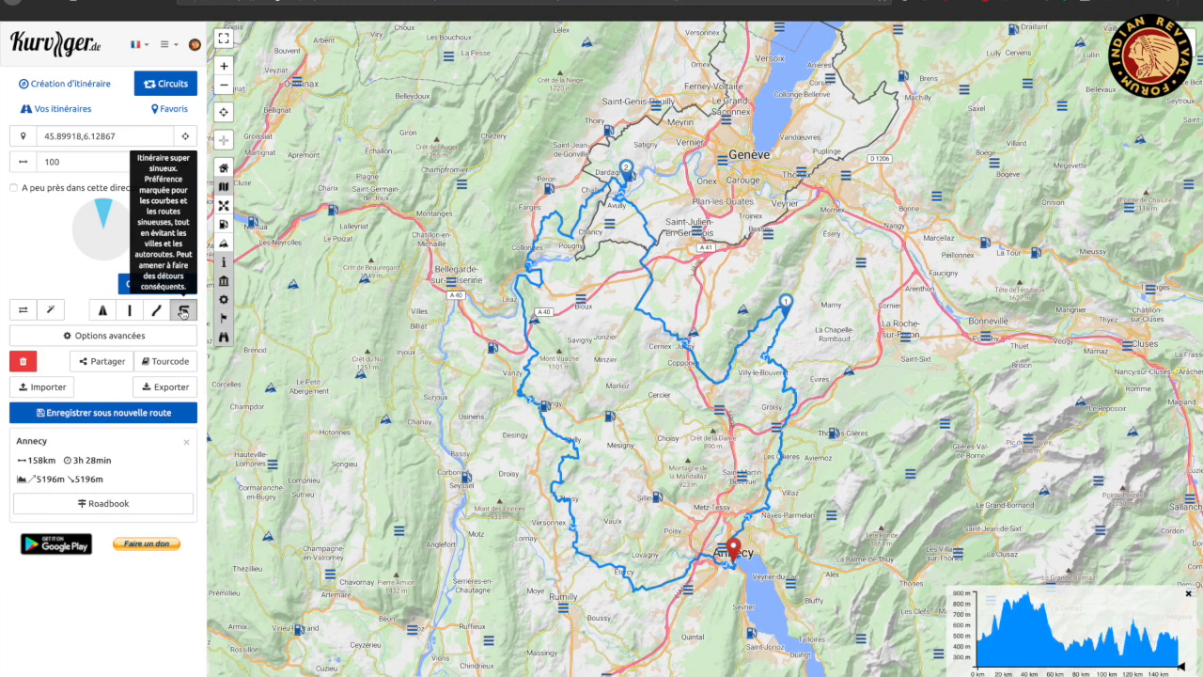
left_click(127, 312)
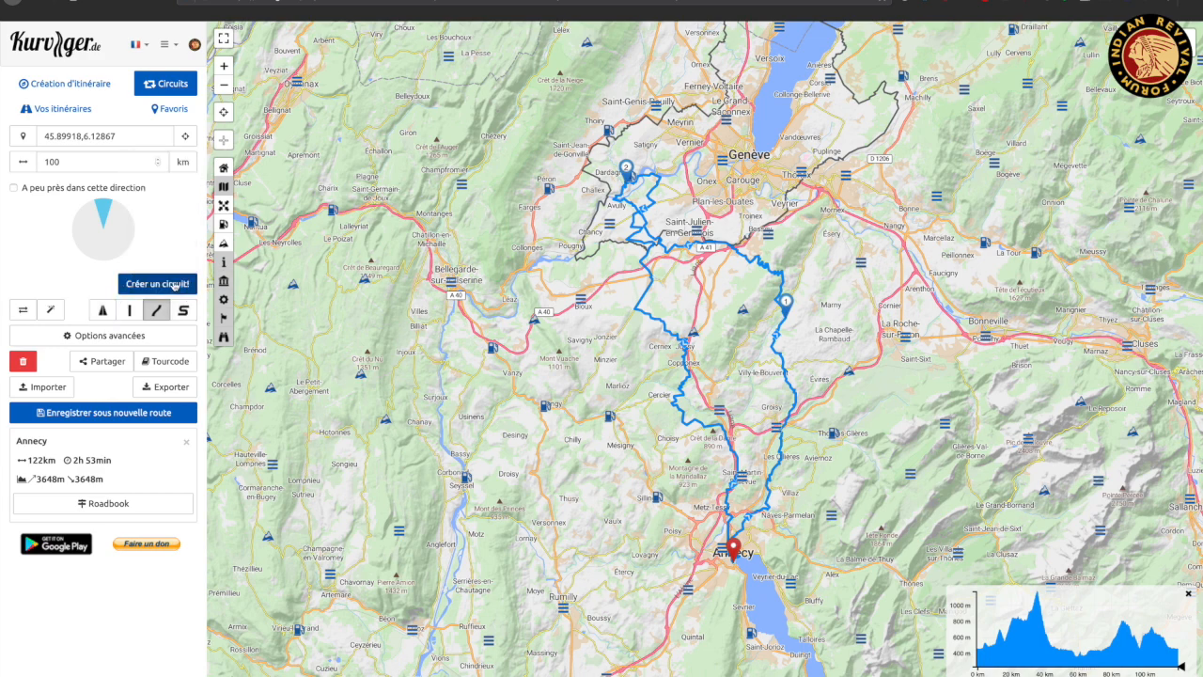
- Restrict the circuit to an approximate direction and generate 100 km versions heading roughly east and roughly south of Annecy
left_click(122, 238)
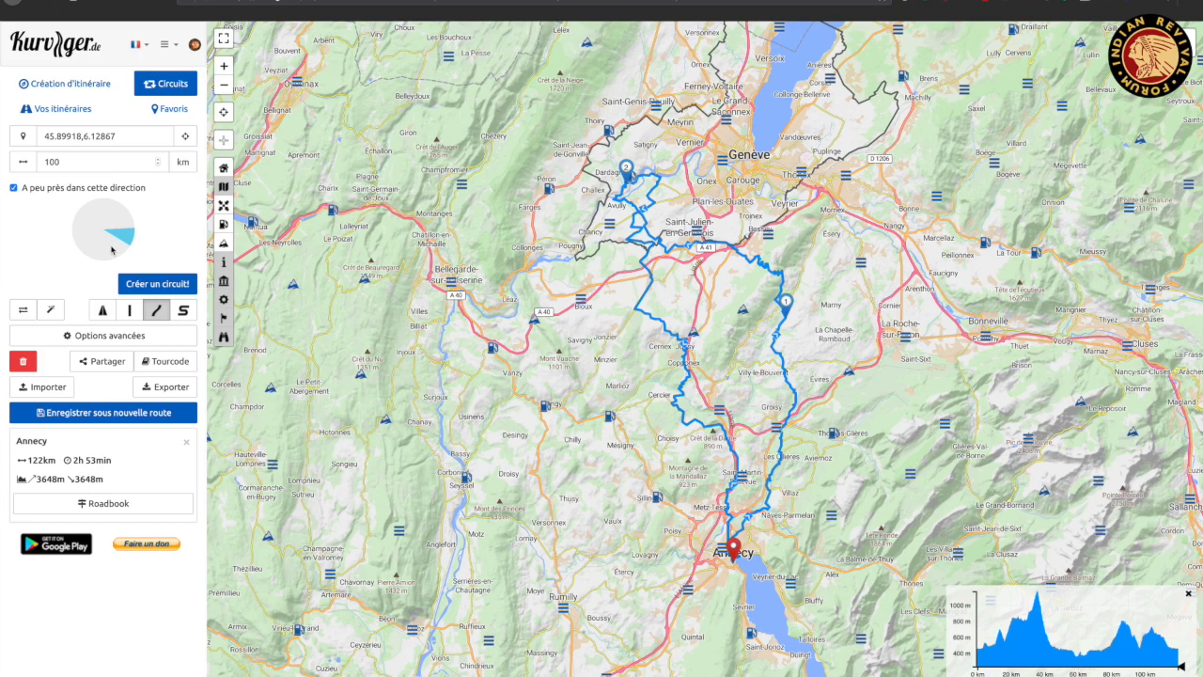
left_click(165, 286)
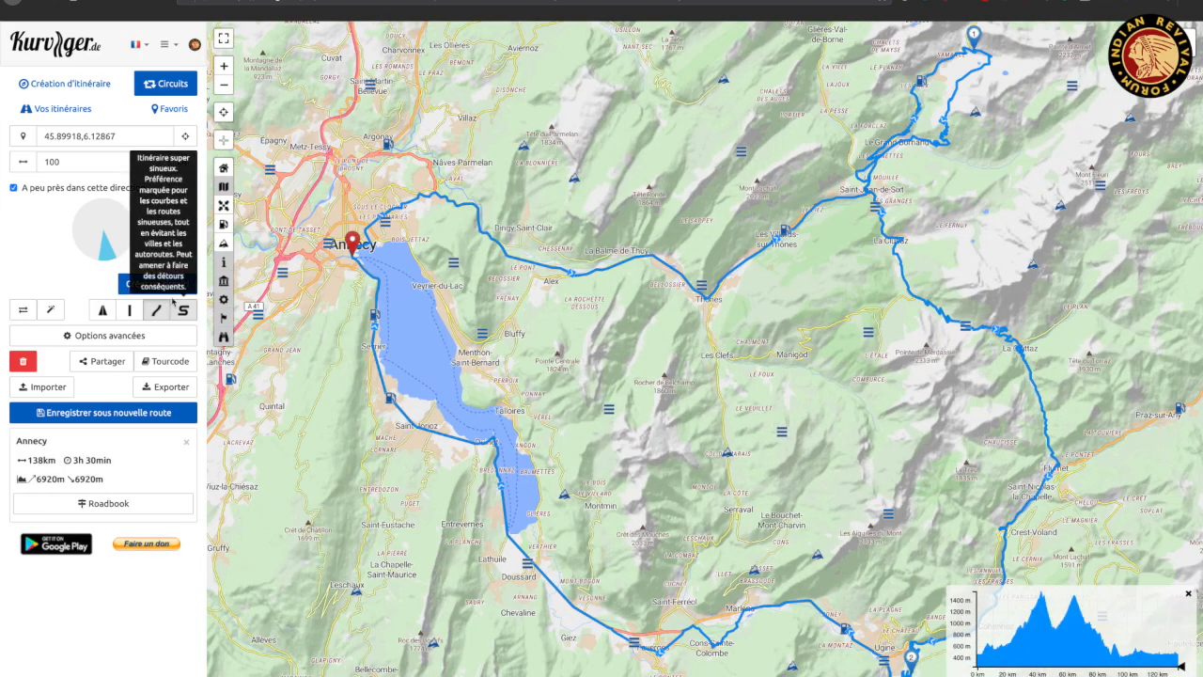
left_click(154, 286)
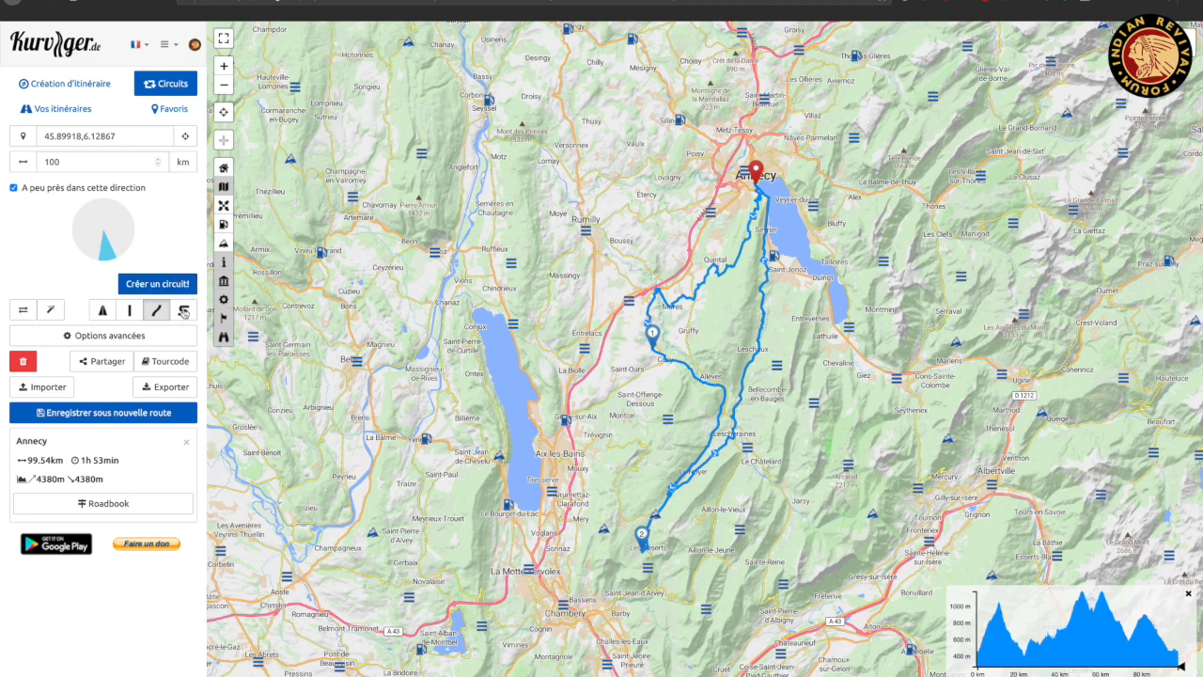
- Recalculate the southern circuit as a super-winding route and set the approximate direction to south-east
left_click(184, 313)
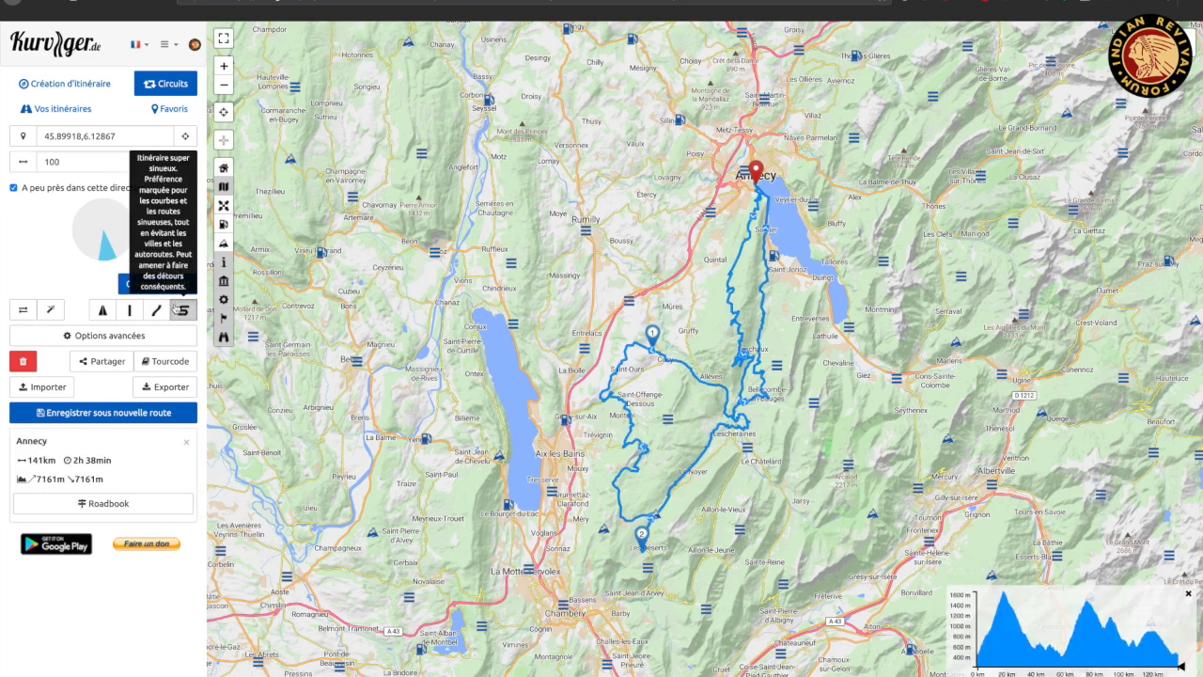
left_click(96, 245)
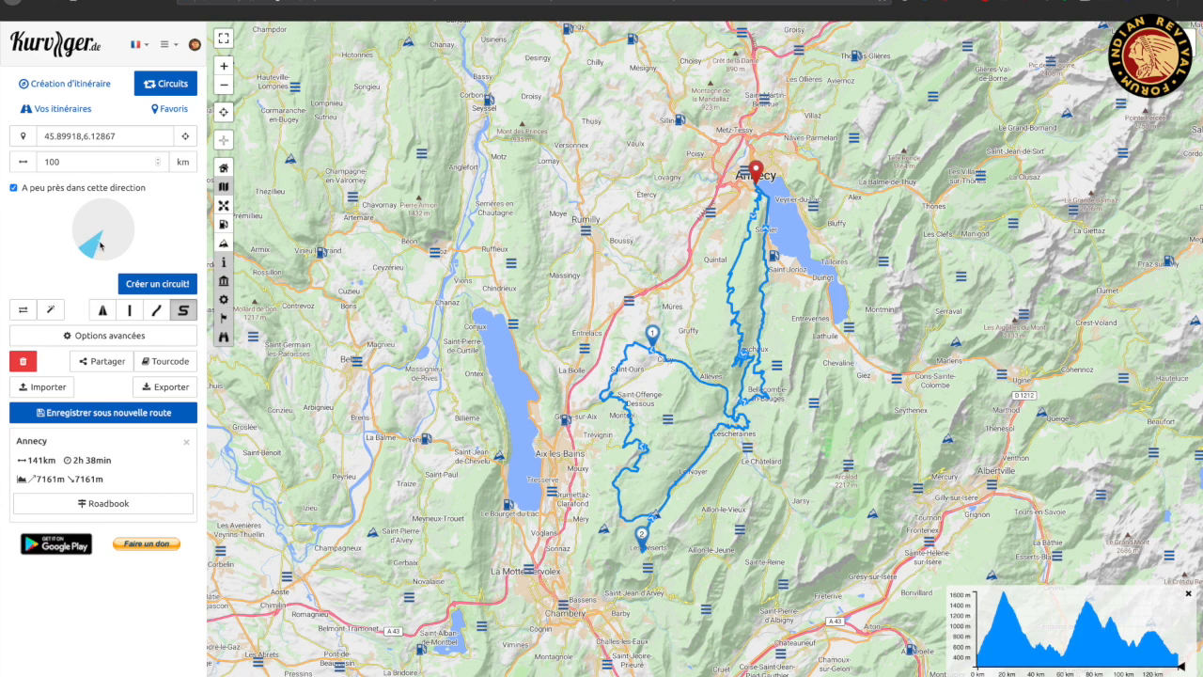
left_click(119, 242)
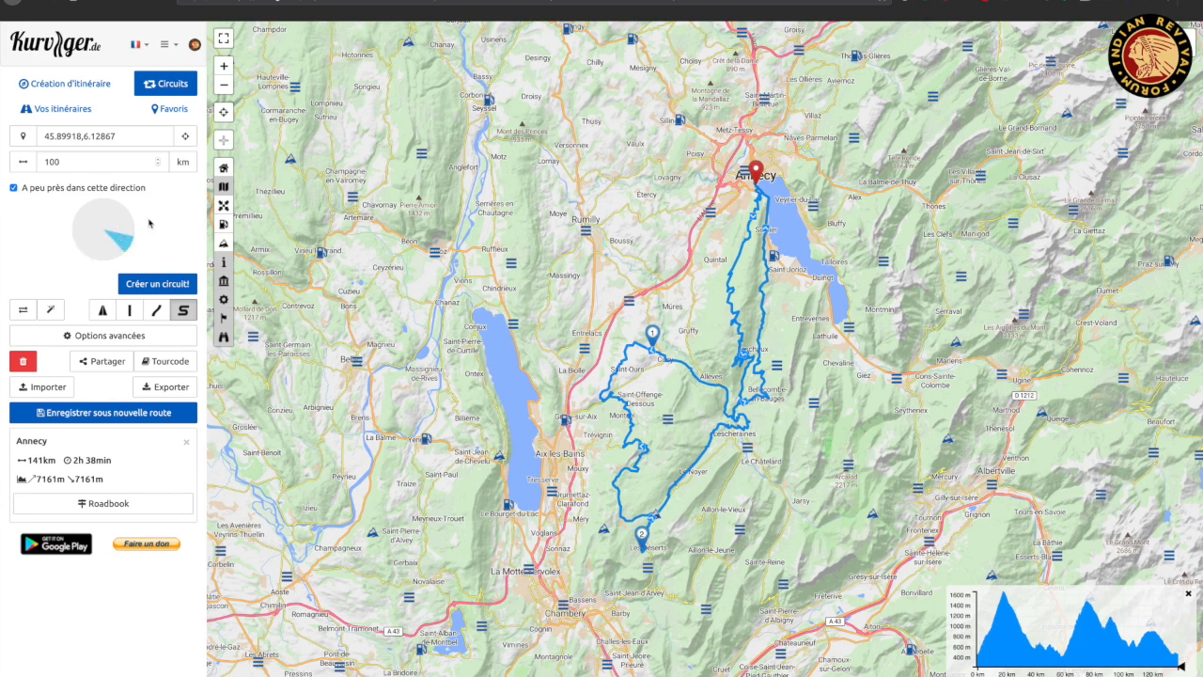